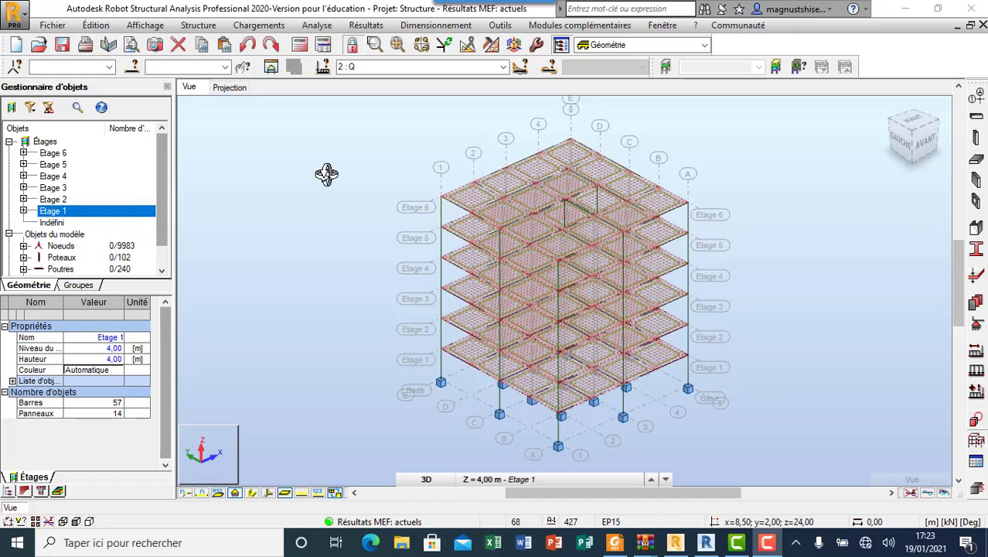
Display the 3 : ELU load combination instead of 2 : Q, then zoom in on the building
{"action": "mouse_move", "coordinate": [328, 171]}
{"action": "middle_mouse_down", "text": "shift"}
{"action": "mouse_move", "coordinate": [390, 182]}
{"action": "mouse_move", "coordinate": [348, 185]}
{"action": "middle_mouse_up", "text": "shift"}
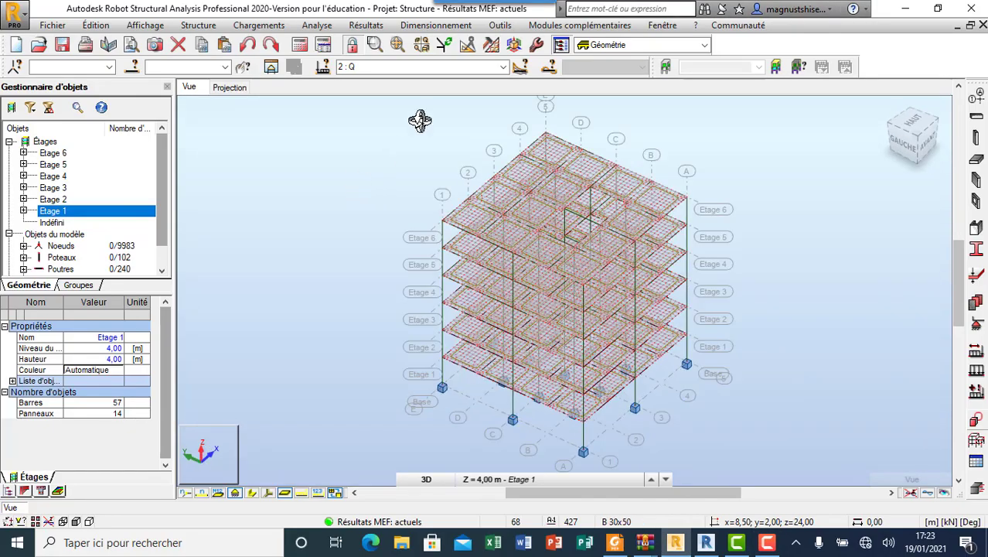
{"action": "left_click", "coordinate": [502, 67]}
{"action": "left_click", "coordinate": [430, 100]}
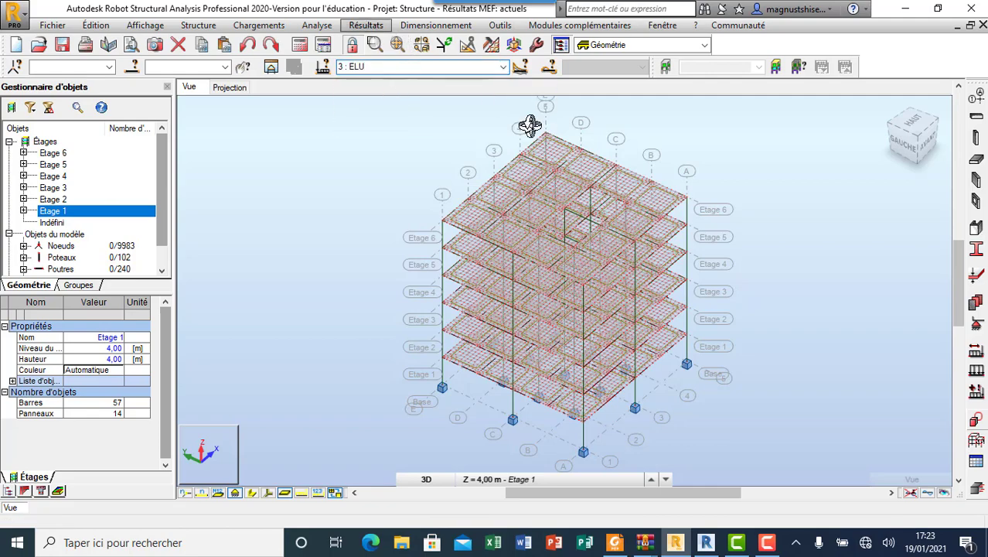
{"action": "mouse_move", "coordinate": [459, 297]}
{"action": "middle_mouse_down", "text": "shift"}
{"action": "mouse_move", "coordinate": [421, 265]}
{"action": "mouse_move", "coordinate": [433, 265]}
{"action": "mouse_move", "coordinate": [318, 249]}
{"action": "mouse_move", "coordinate": [355, 217]}
{"action": "mouse_move", "coordinate": [449, 231]}
{"action": "mouse_move", "coordinate": [501, 277]}
{"action": "mouse_move", "coordinate": [450, 282]}
{"action": "mouse_move", "coordinate": [335, 261]}
{"action": "mouse_move", "coordinate": [283, 225]}
{"action": "mouse_move", "coordinate": [324, 261]}
{"action": "mouse_move", "coordinate": [419, 265]}
{"action": "mouse_move", "coordinate": [354, 276]}
{"action": "mouse_move", "coordinate": [276, 256]}
{"action": "mouse_move", "coordinate": [527, 298]}
{"action": "mouse_move", "coordinate": [367, 280]}
{"action": "mouse_move", "coordinate": [317, 244]}
{"action": "mouse_move", "coordinate": [390, 317]}
{"action": "mouse_move", "coordinate": [373, 302]}
{"action": "mouse_move", "coordinate": [634, 289]}
{"action": "middle_mouse_up", "text": "shift"}
{"action": "scroll", "coordinate": [578, 283], "scroll_direction": "up", "scroll_amount": 1}
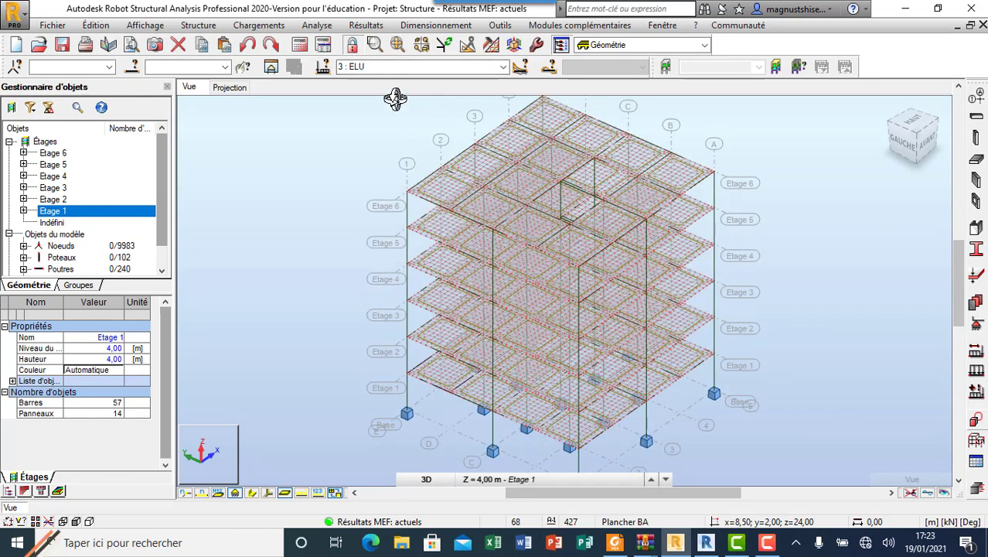
{"action": "left_click", "coordinate": [351, 26]}
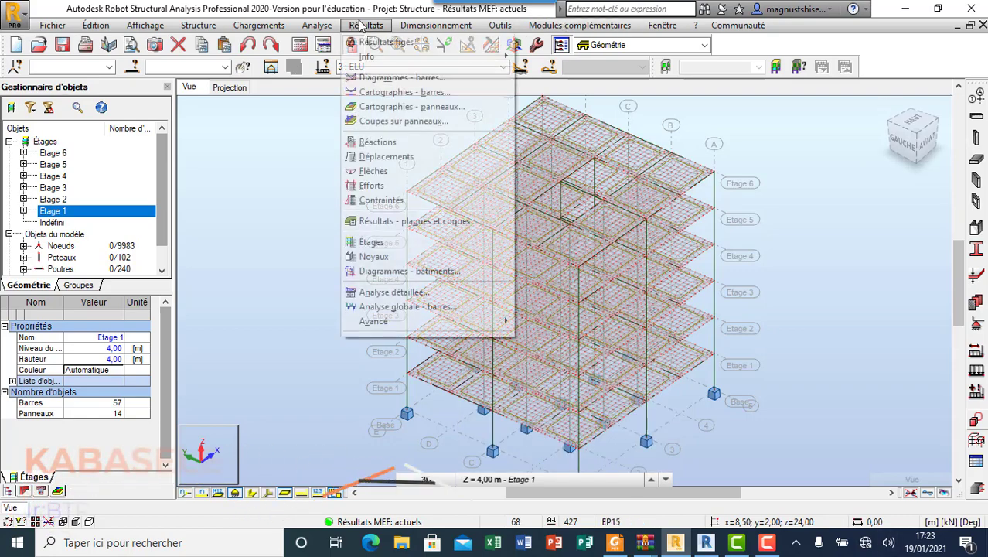
{"action": "left_click", "coordinate": [402, 77]}
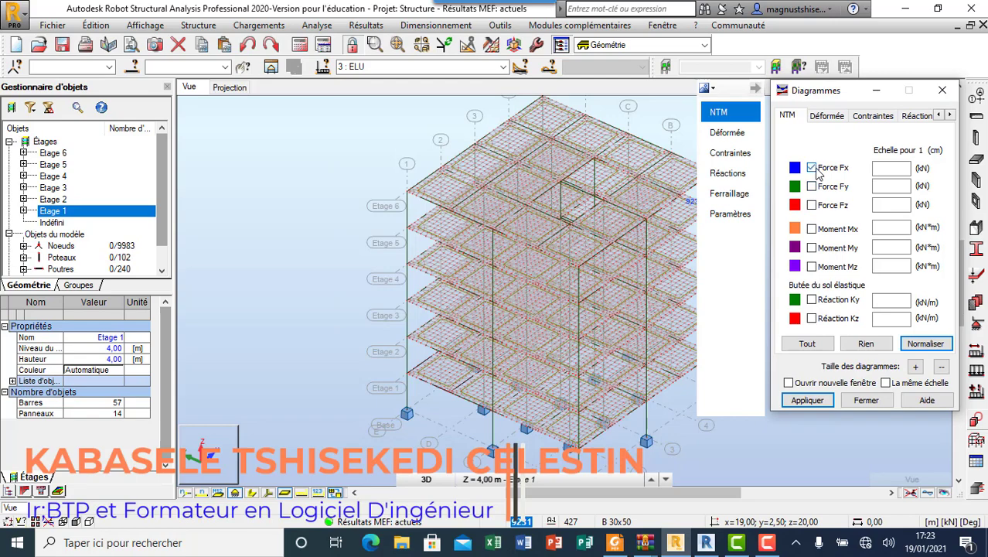
{"action": "left_click", "coordinate": [928, 343]}
{"action": "left_click", "coordinate": [810, 167]}
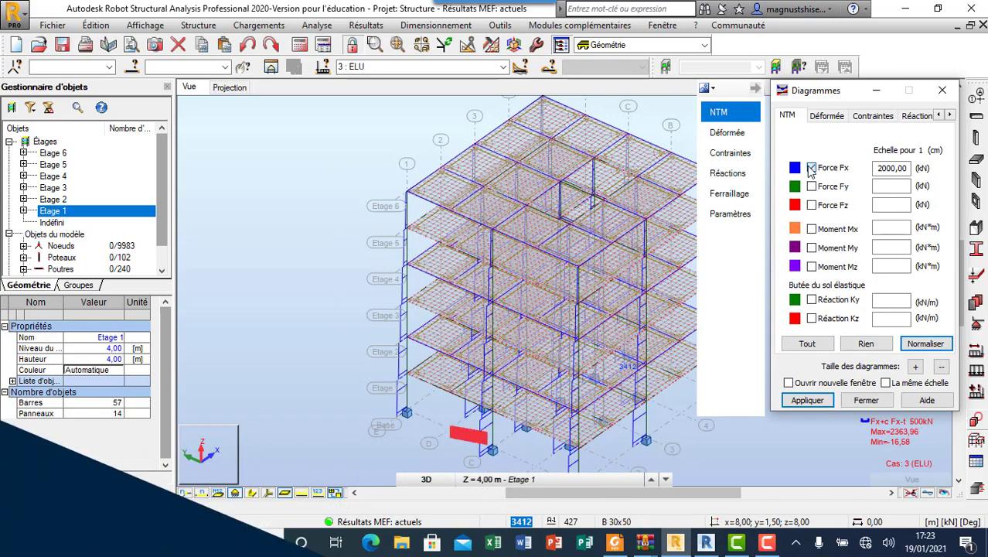
{"action": "left_click", "coordinate": [810, 247]}
{"action": "left_click", "coordinate": [924, 343]}
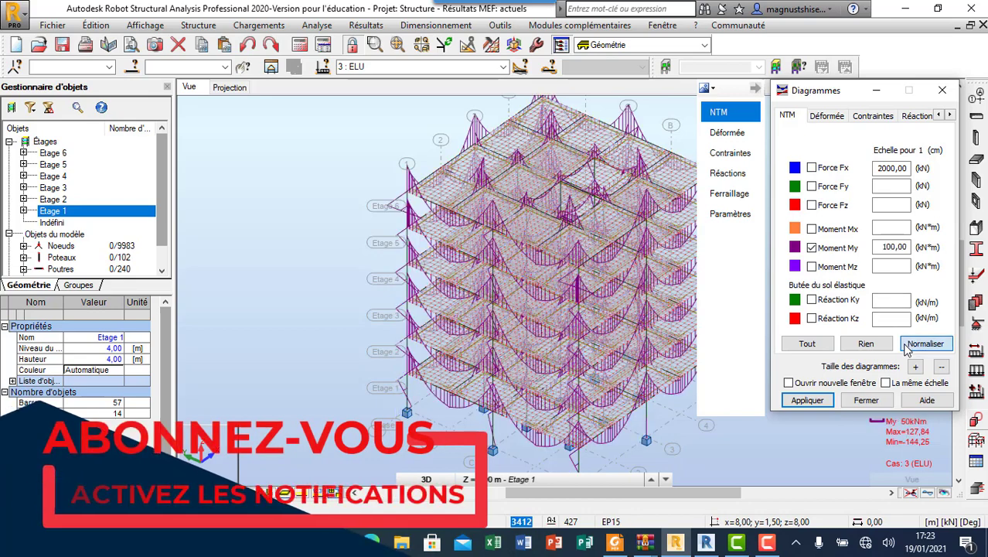
{"action": "left_click", "coordinate": [811, 247]}
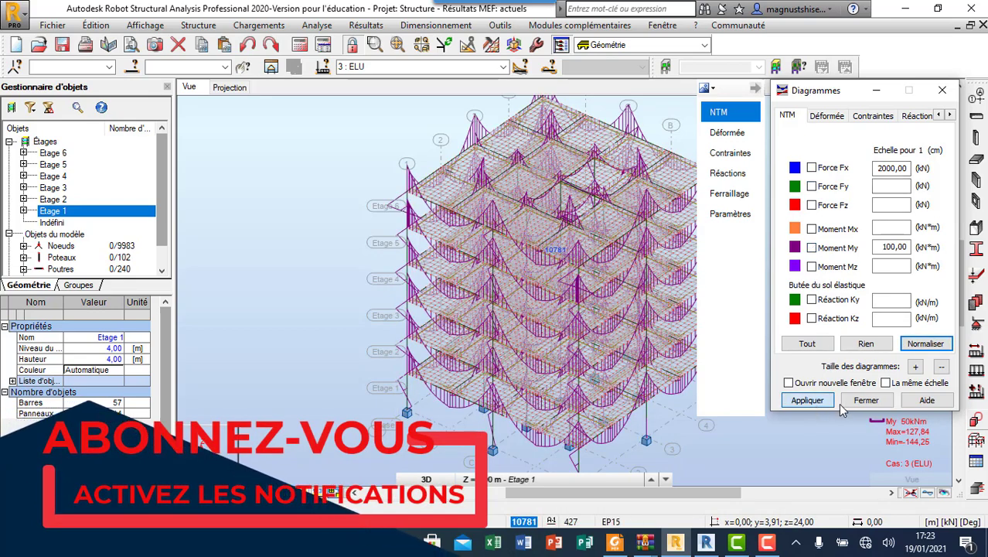
{"action": "left_click", "coordinate": [865, 399]}
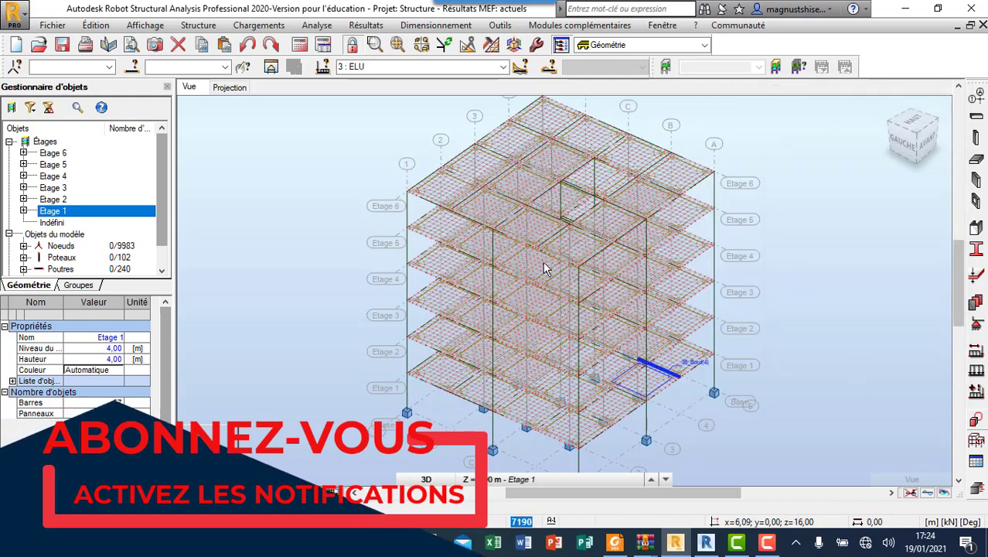
Create the Efforts results table, check its Extrêmes globaux, then return to the Vue 3D view
{"action": "left_click", "coordinate": [982, 466]}
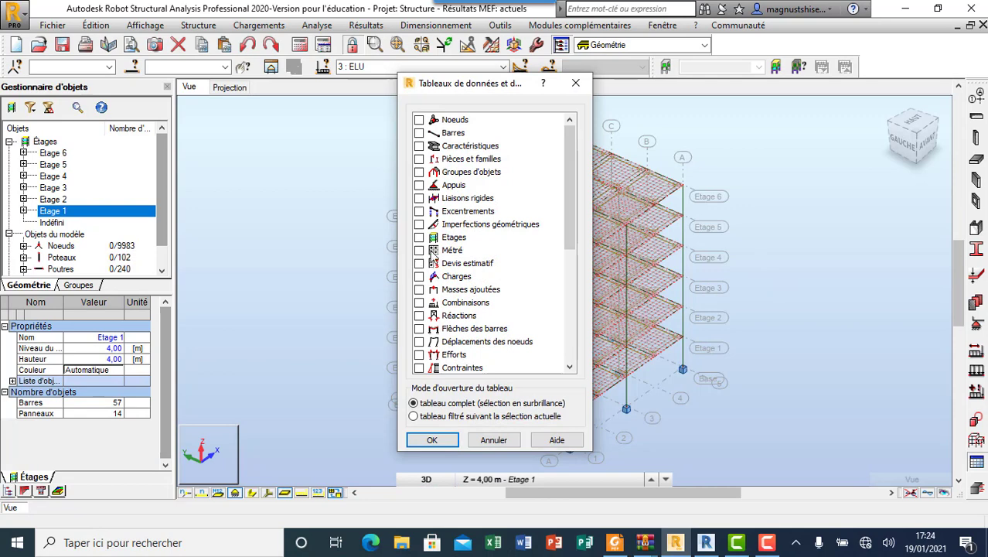
{"action": "scroll", "coordinate": [423, 311], "scroll_direction": "down", "scroll_amount": 1}
{"action": "scroll", "coordinate": [422, 317], "scroll_direction": "down", "scroll_amount": 3}
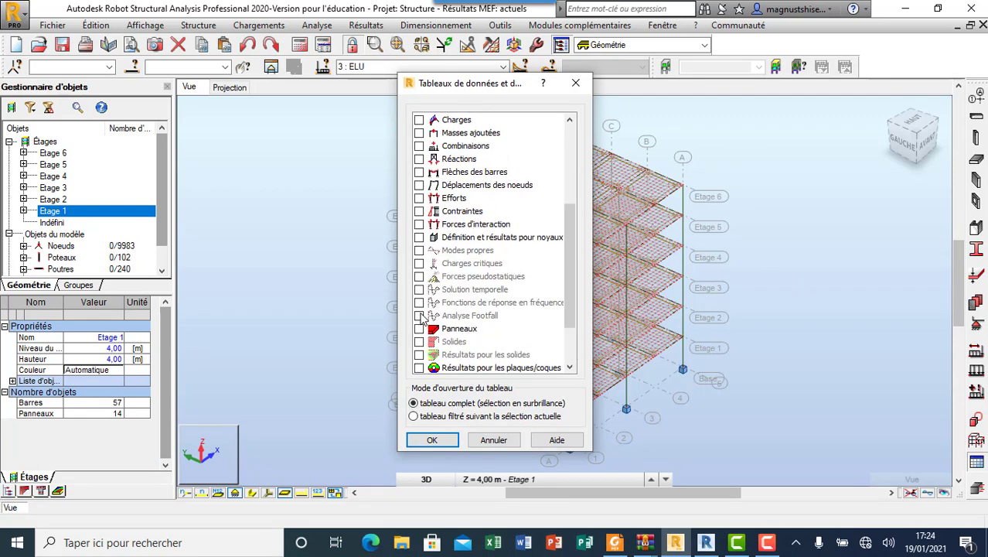
{"action": "left_click", "coordinate": [418, 198]}
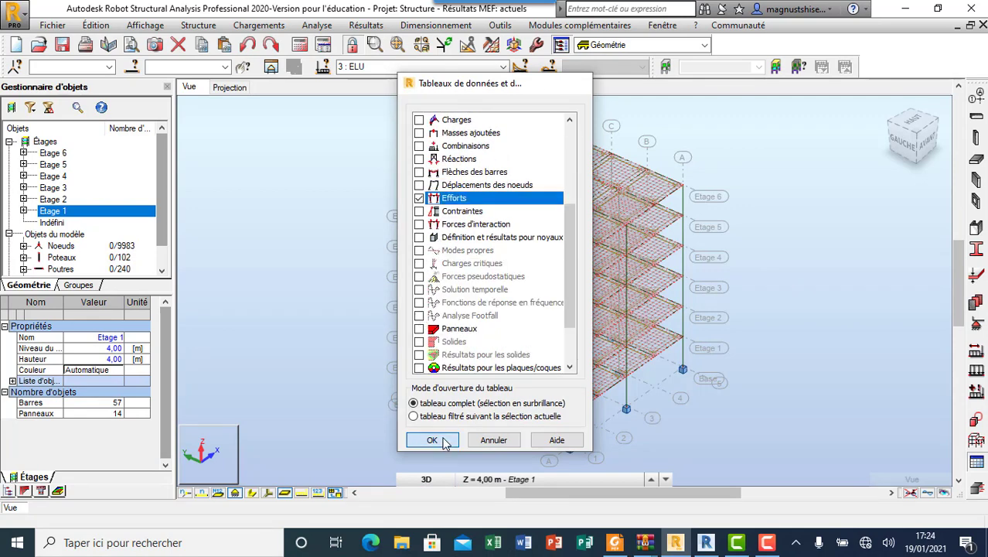
{"action": "left_click", "coordinate": [441, 440]}
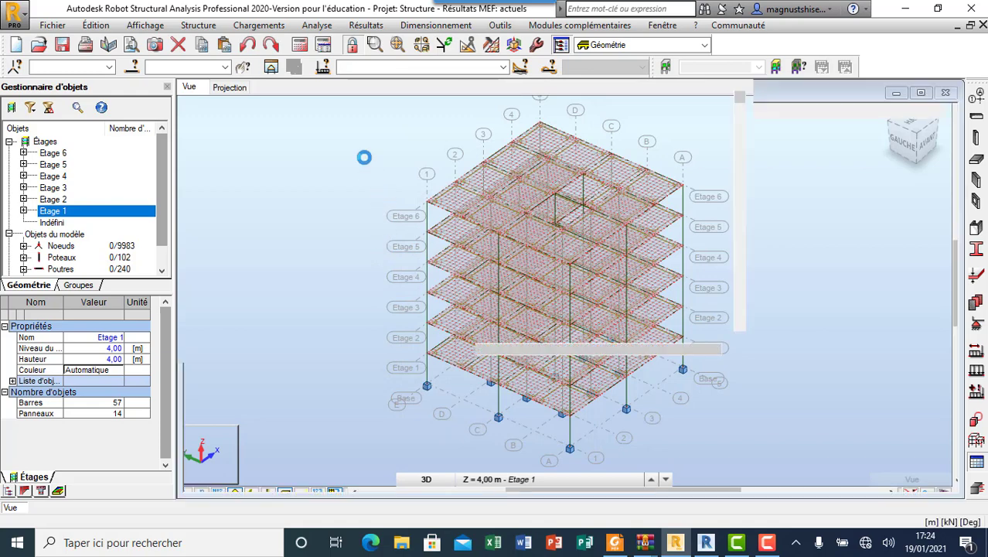
{"action": "left_click", "coordinate": [328, 495]}
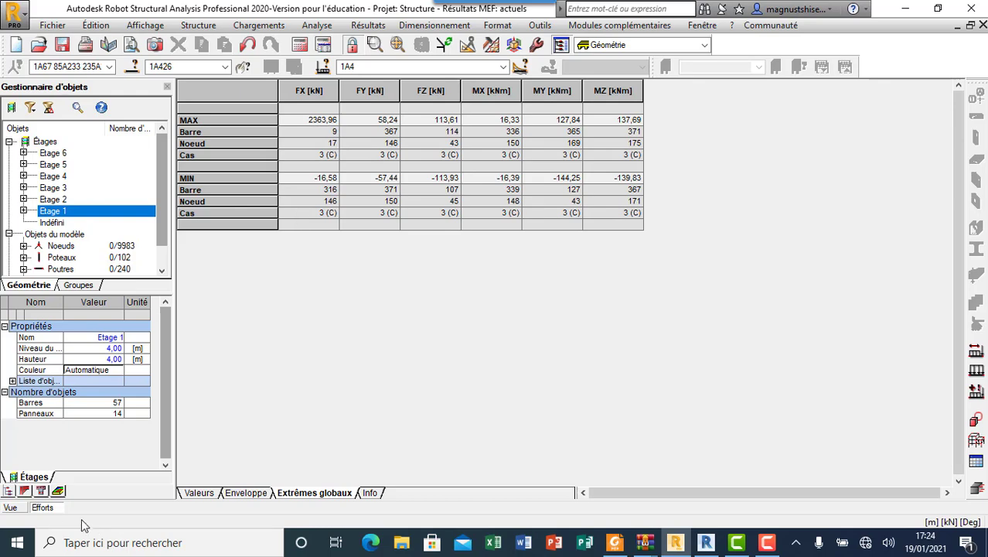
{"action": "left_click", "coordinate": [10, 508]}
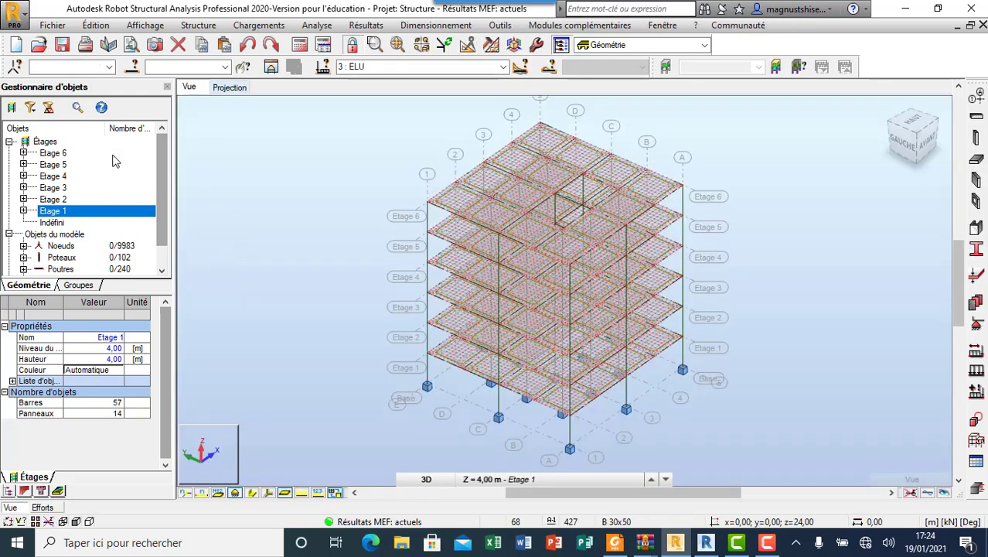
Select bar 9, the column Poteau_9, by entering its number
{"action": "left_click", "coordinate": [192, 66]}
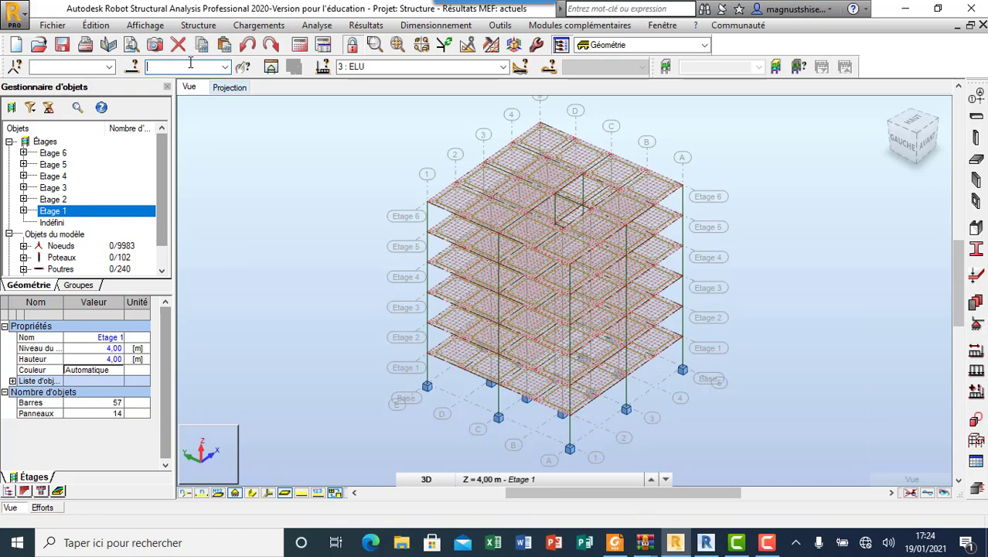
{"action": "type", "text": "9"}
{"action": "key", "text": "Return"}
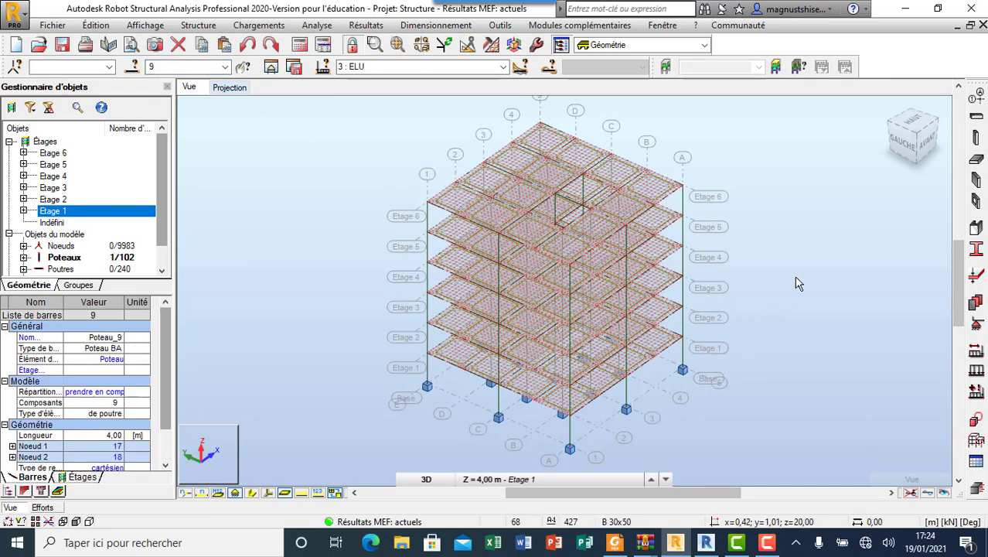
Open column 9 in the RC column design module's dimensioned view and its buckling model settings
{"action": "left_click", "coordinate": [975, 488]}
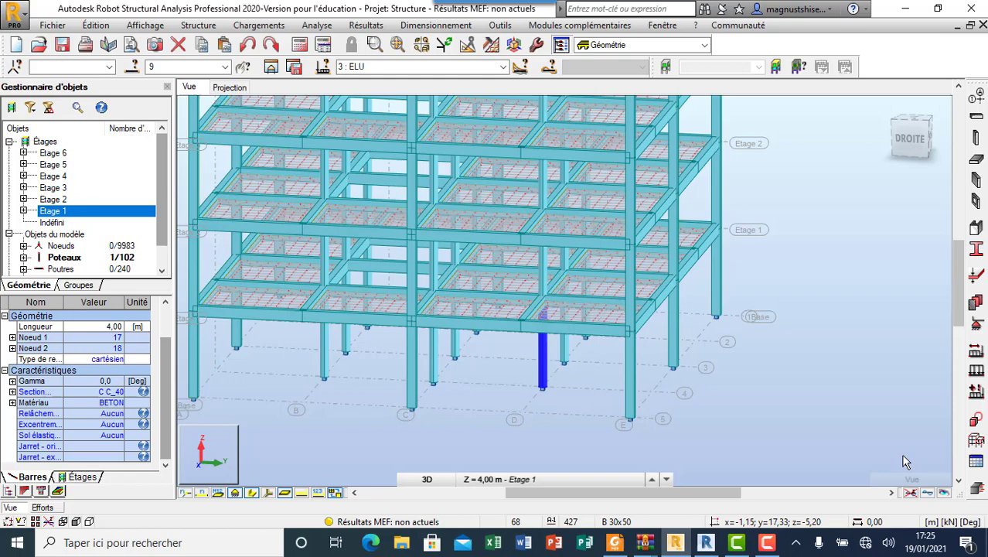
{"action": "left_click", "coordinate": [975, 487]}
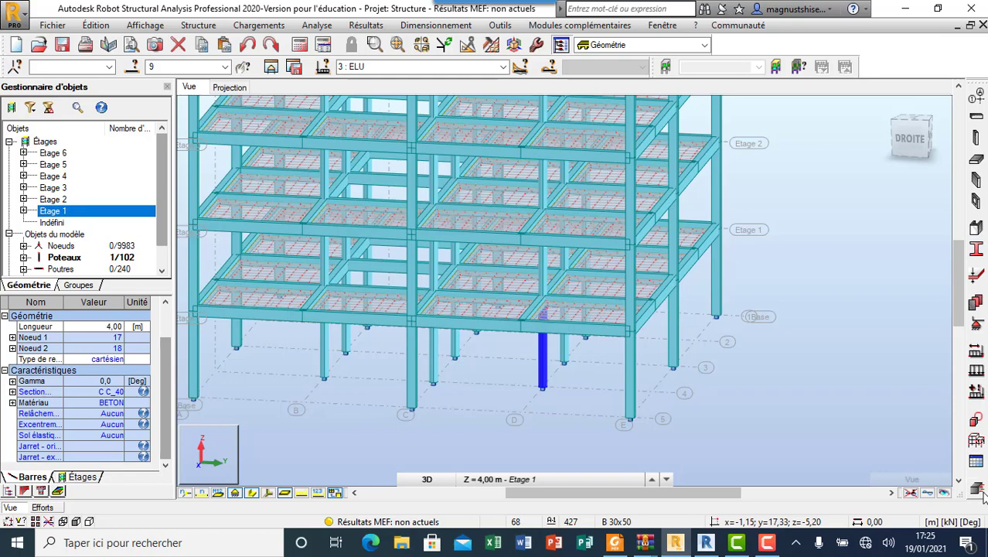
{"action": "scroll", "coordinate": [503, 331], "scroll_direction": "up", "scroll_amount": 1}
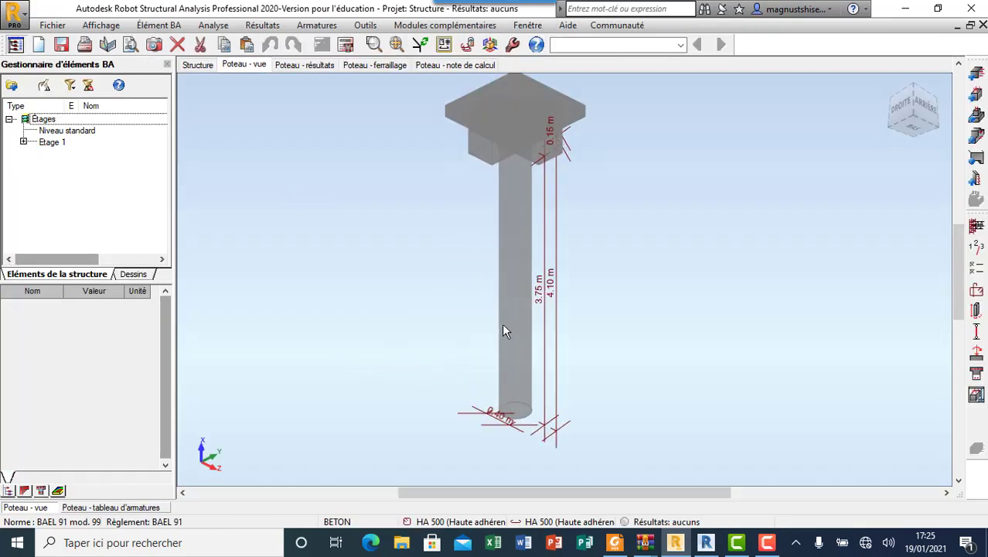
{"action": "left_click", "coordinate": [976, 327]}
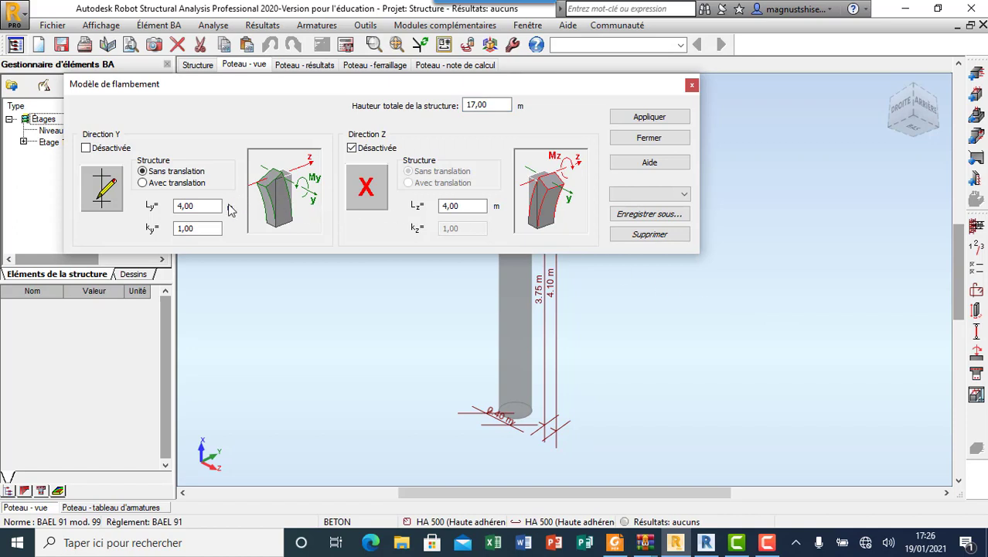
Apply the non-sway k = 0,70 end condition to both Z and Y buckling directions
{"action": "left_click_drag", "start_coordinate": [212, 225], "coordinate": [103, 234]}
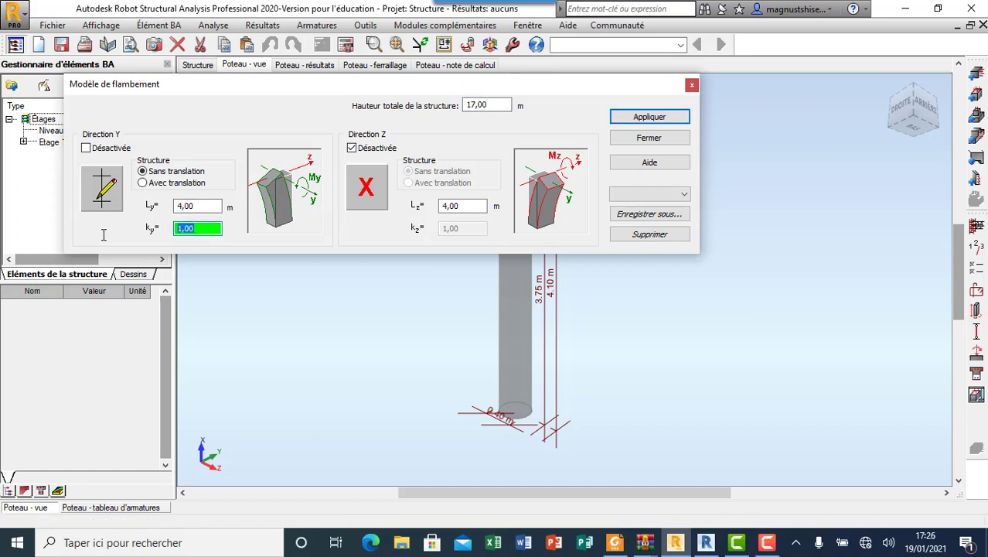
{"action": "type", "text": "0.7"}
{"action": "left_click", "coordinate": [372, 195]}
{"action": "left_click", "coordinate": [357, 156]}
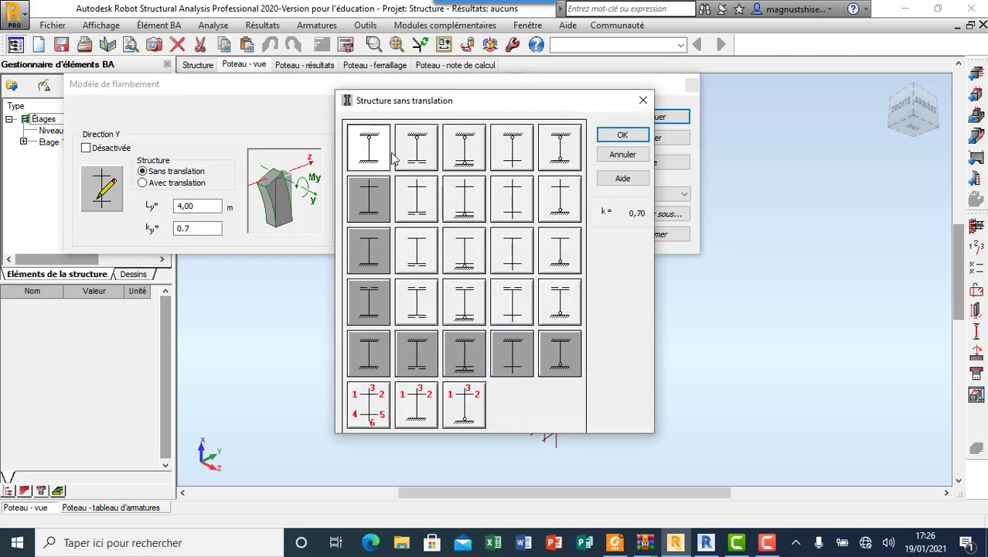
{"action": "left_click", "coordinate": [603, 136]}
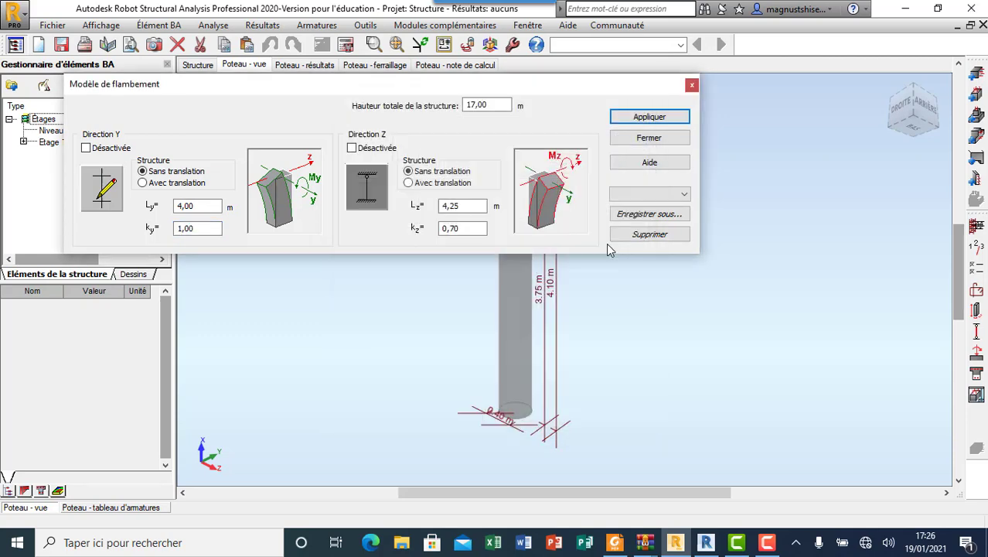
{"action": "left_click", "coordinate": [112, 195]}
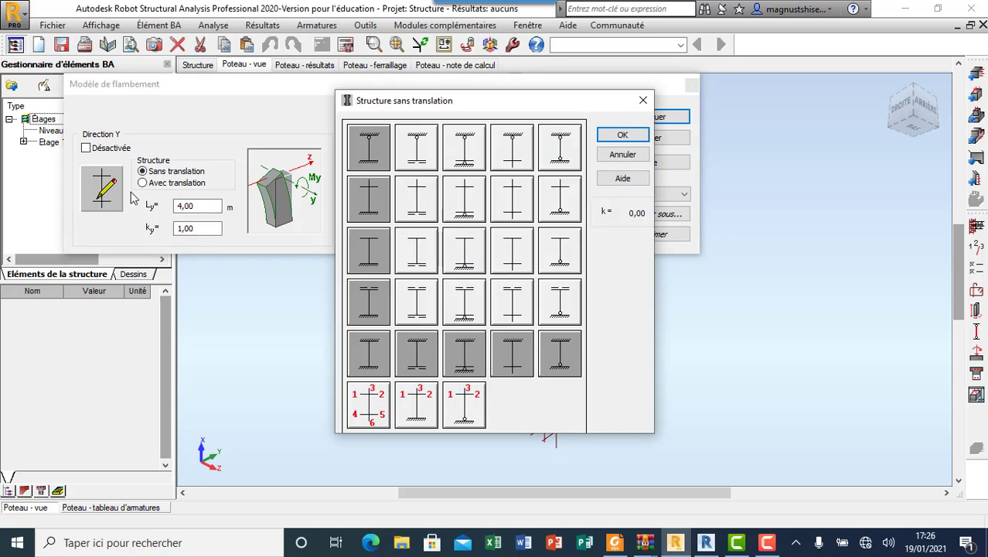
{"action": "left_click", "coordinate": [387, 157]}
{"action": "left_click", "coordinate": [622, 136]}
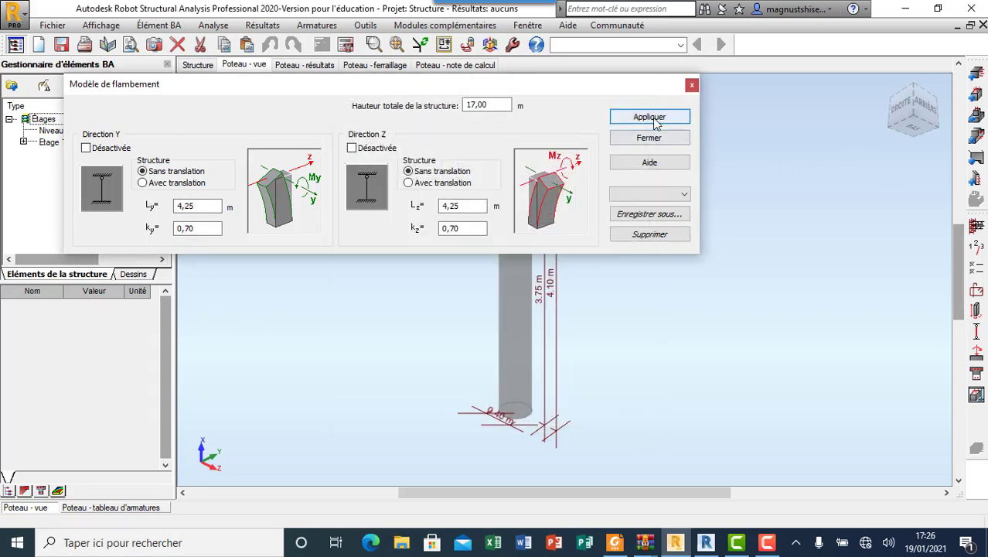
{"action": "left_click", "coordinate": [692, 86]}
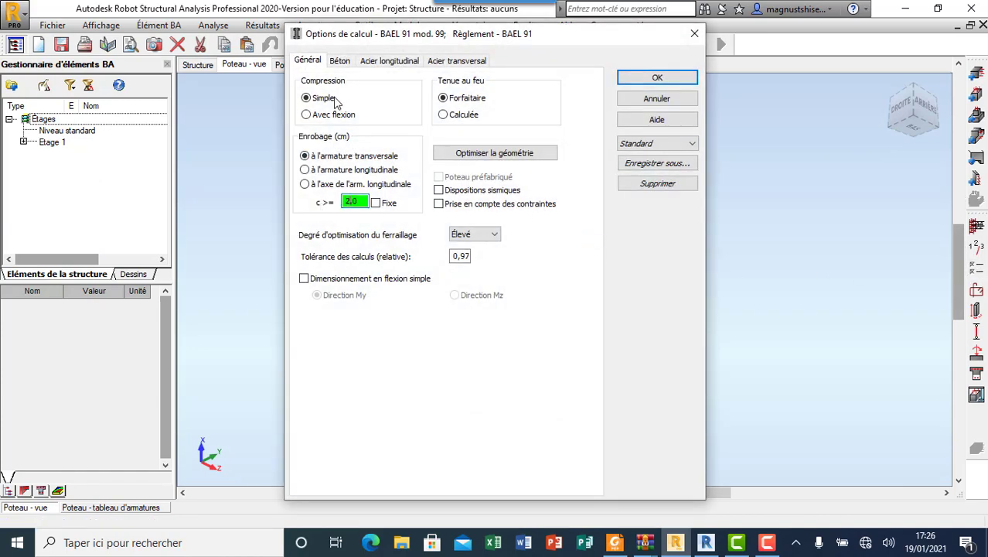
In calculation options, exclude 8 mm longitudinal bars and allow only 6 and 8 mm transverse bars
{"action": "left_click", "coordinate": [340, 61]}
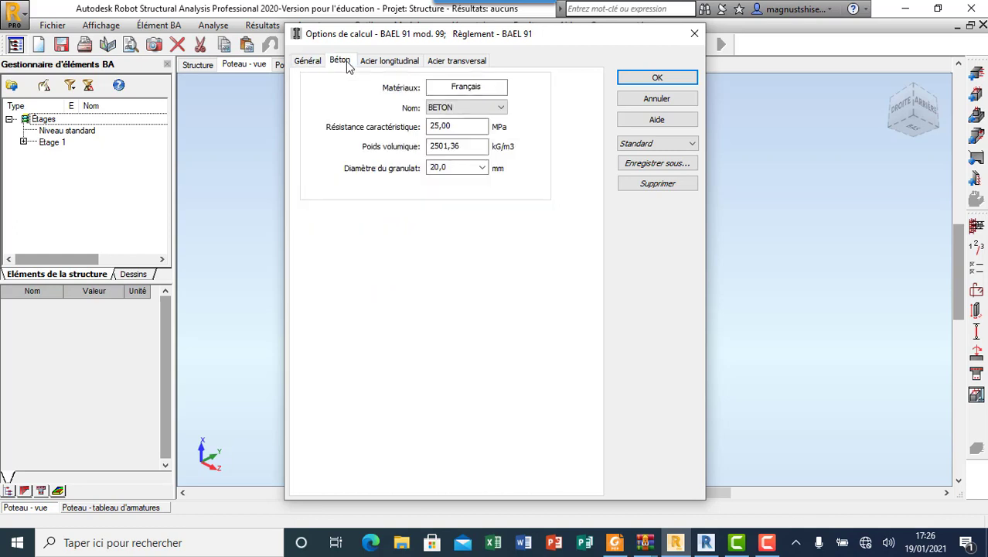
{"action": "left_click", "coordinate": [376, 65]}
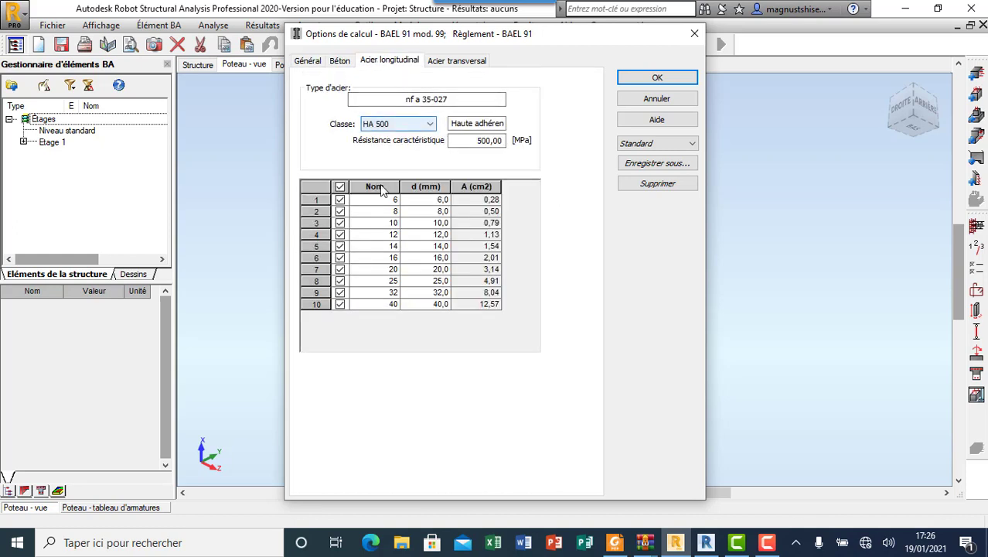
{"action": "left_click", "coordinate": [340, 211]}
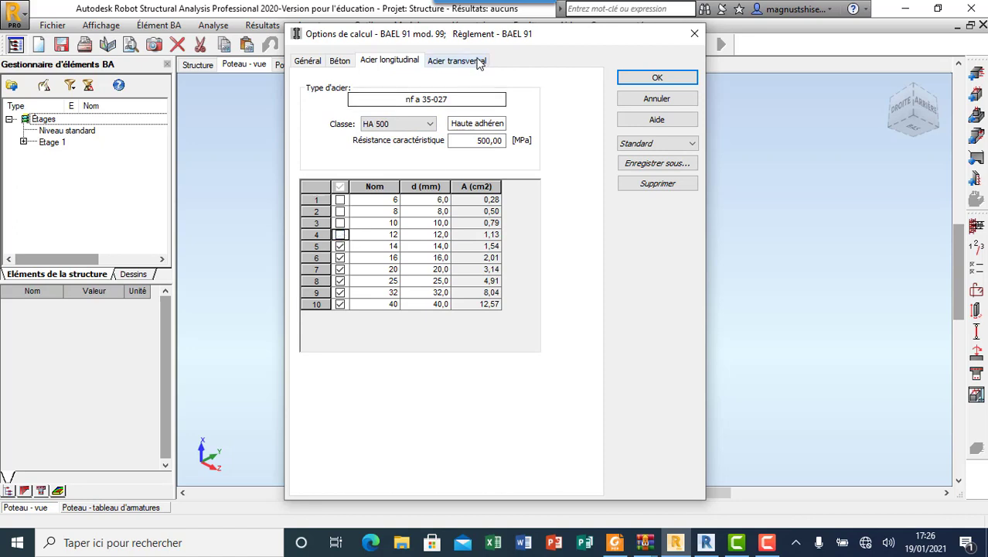
{"action": "left_click", "coordinate": [452, 61]}
{"action": "left_click", "coordinate": [341, 188]}
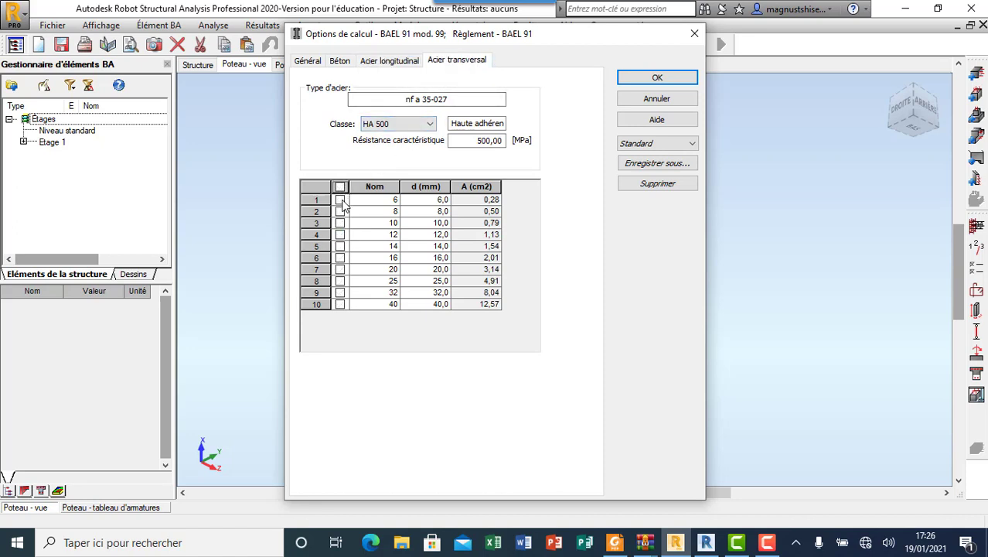
{"action": "left_click", "coordinate": [340, 199]}
{"action": "left_click", "coordinate": [340, 211]}
{"action": "left_click", "coordinate": [656, 78]}
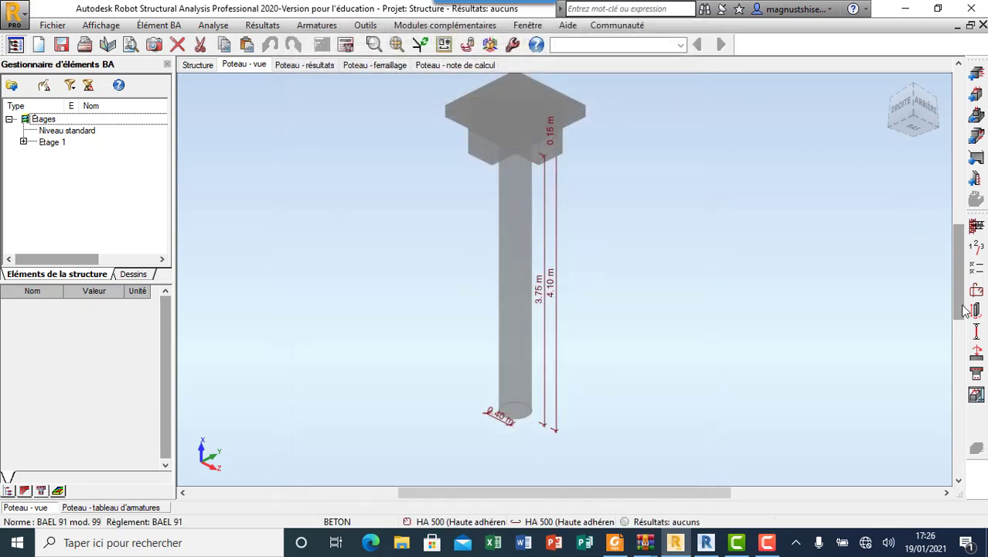
Set the rebar arrangement's maximum bars per corner bundle to 1
{"action": "left_click", "coordinate": [975, 289]}
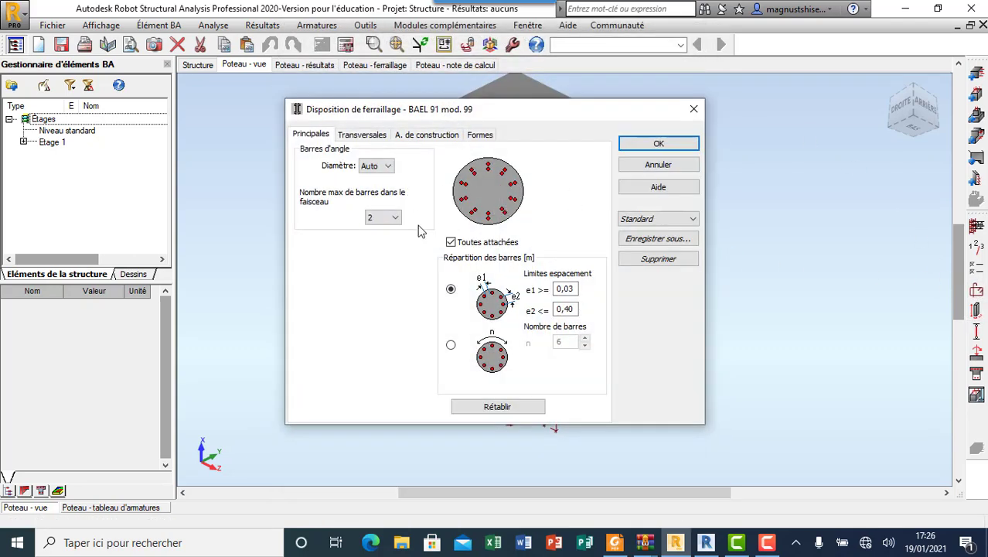
{"action": "left_click", "coordinate": [392, 219]}
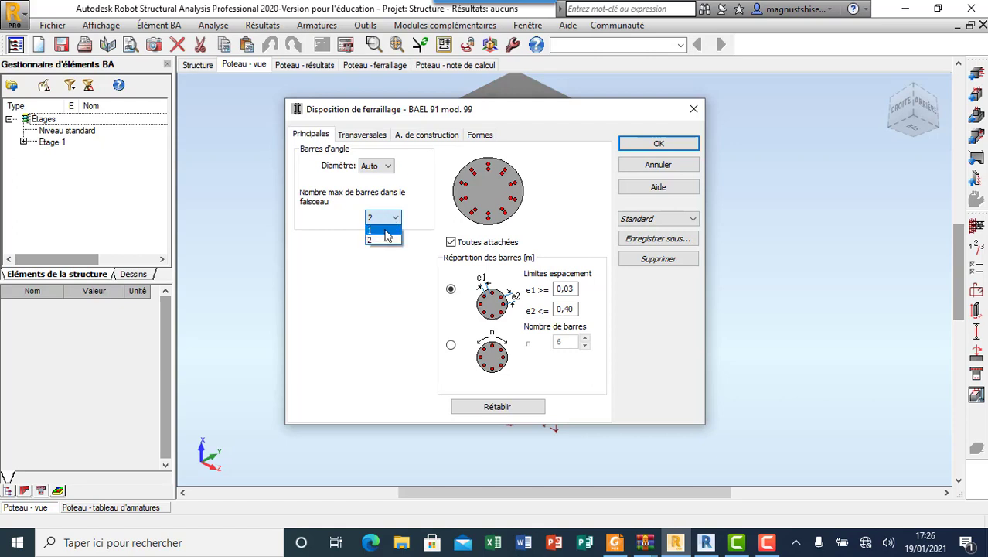
{"action": "left_click", "coordinate": [388, 246]}
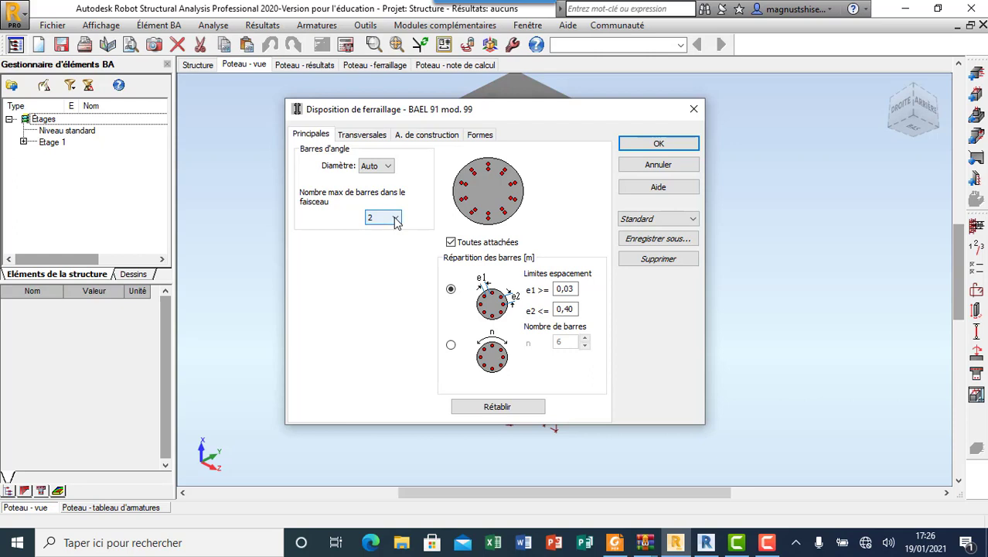
{"action": "left_click", "coordinate": [395, 220]}
{"action": "left_click", "coordinate": [382, 230]}
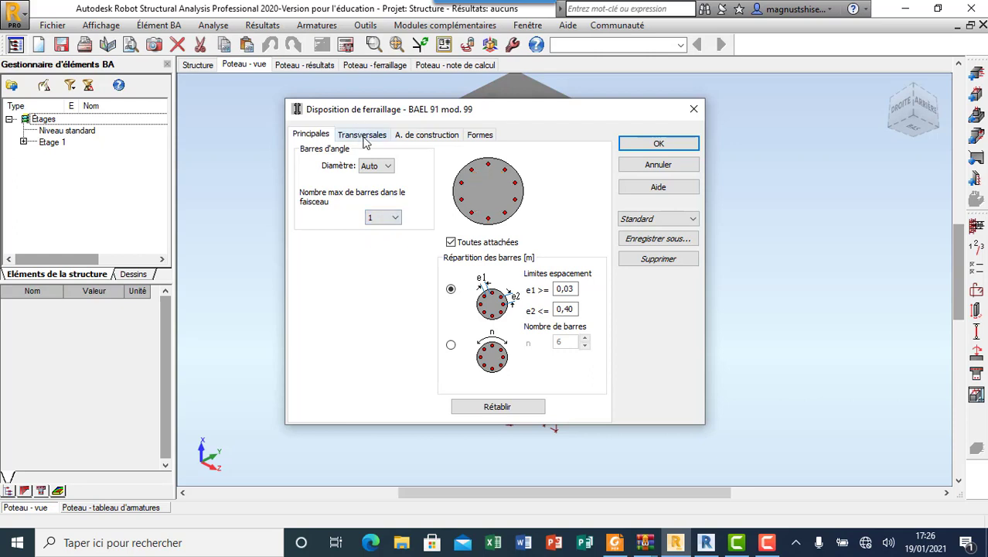
{"action": "left_click", "coordinate": [364, 138]}
{"action": "left_click", "coordinate": [408, 136]}
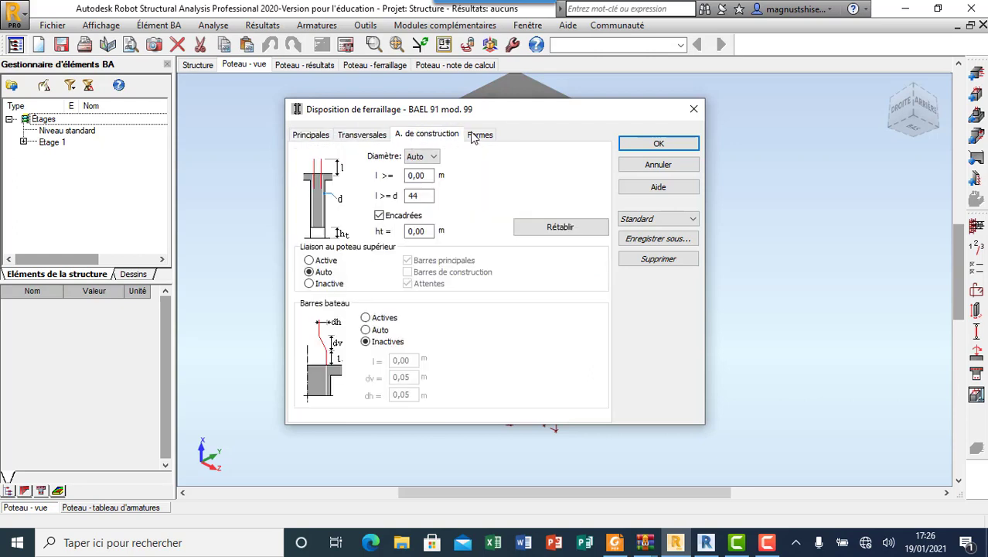
{"action": "left_click", "coordinate": [687, 145]}
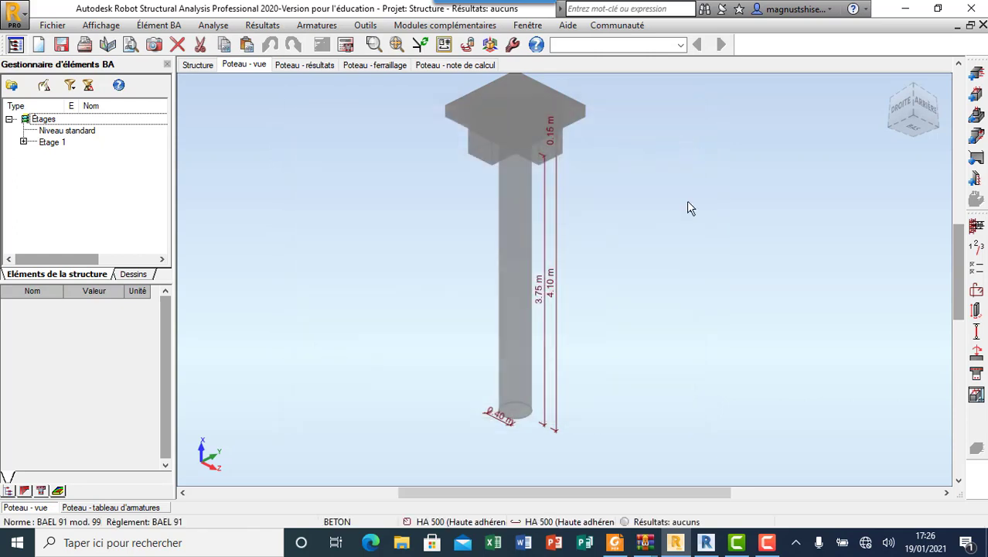
Calculate column 9's rebar (7 Ø20 main bars, 14 Ø6 ties) and return to the Géométrie layout
{"action": "left_click", "coordinate": [346, 44]}
{"action": "left_click", "coordinate": [562, 338]}
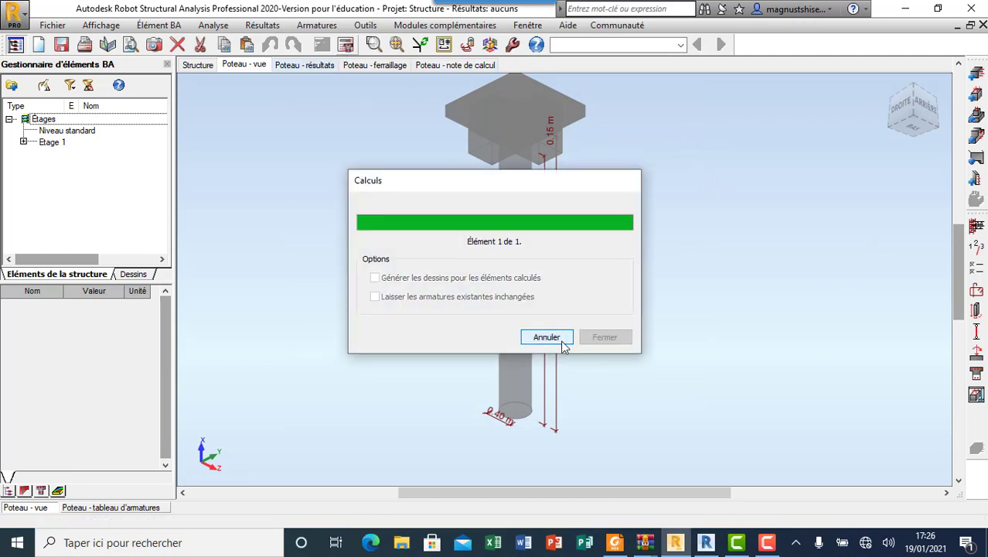
{"action": "left_click", "coordinate": [374, 65]}
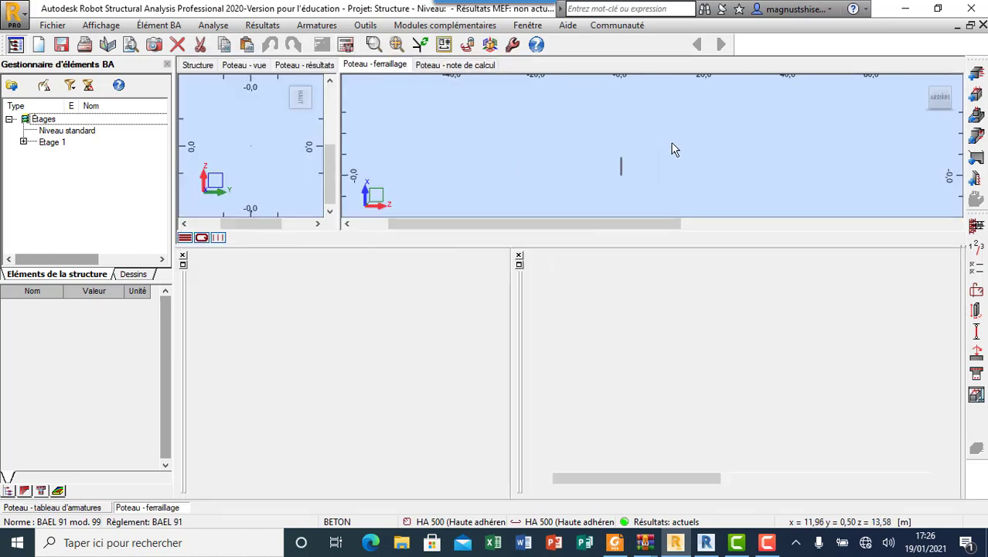
{"action": "left_click", "coordinate": [618, 45]}
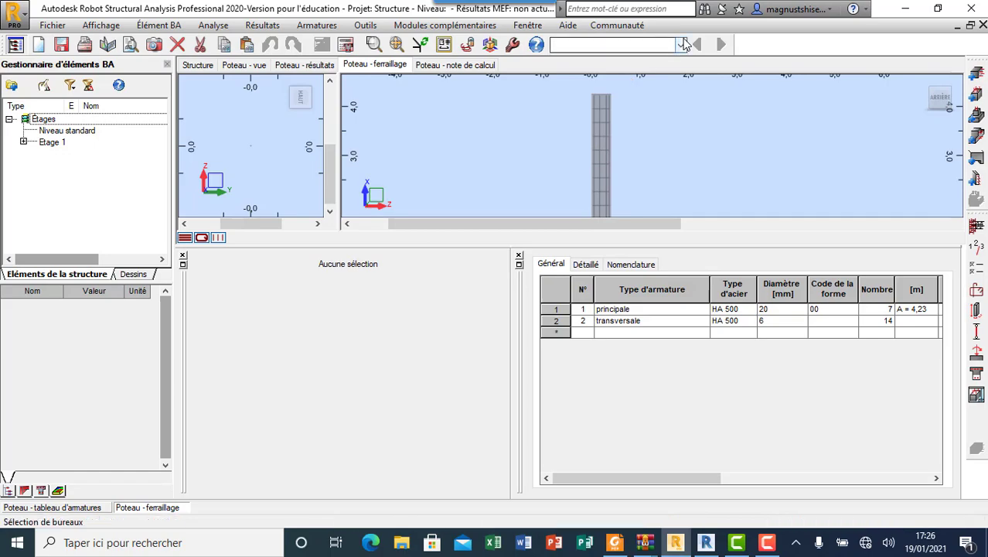
{"action": "left_click", "coordinate": [615, 74]}
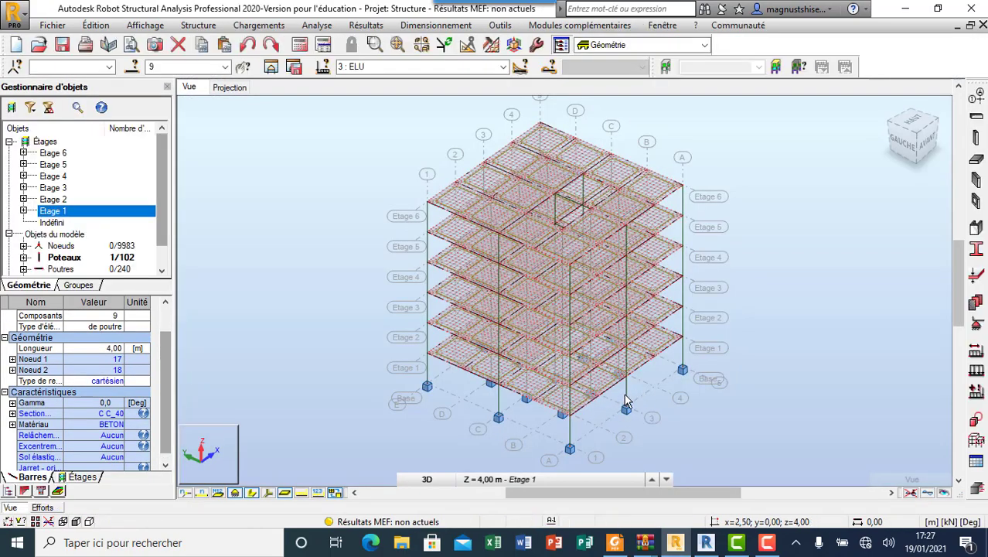
Open the Efforts table's global extremes, showing maximum FX 2363,96 kN on bar 9
{"action": "scroll", "coordinate": [593, 409], "scroll_direction": "up", "scroll_amount": 3}
{"action": "scroll", "coordinate": [595, 398], "scroll_direction": "up", "scroll_amount": 2}
{"action": "scroll", "coordinate": [601, 379], "scroll_direction": "down", "scroll_amount": 3}
{"action": "scroll", "coordinate": [592, 406], "scroll_direction": "down", "scroll_amount": 2}
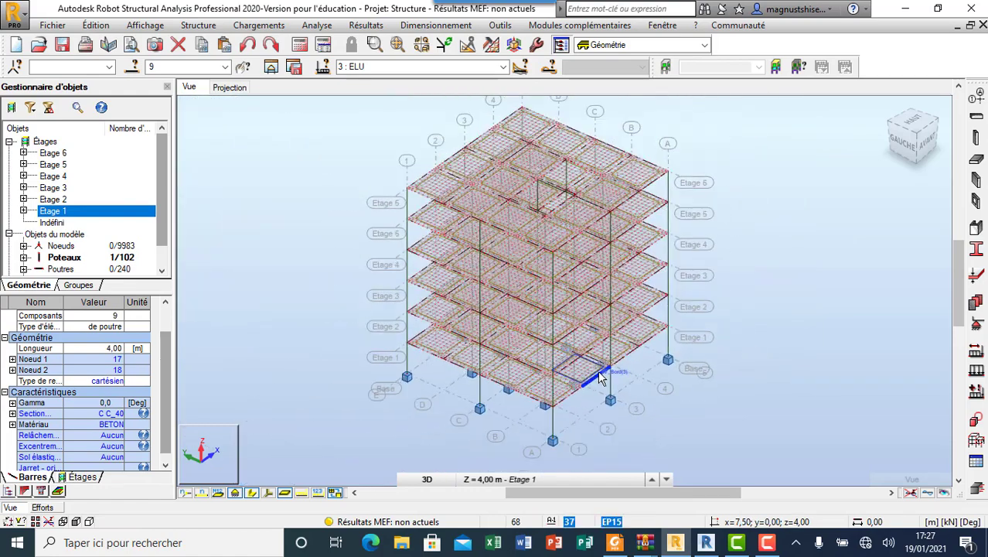
{"action": "scroll", "coordinate": [582, 434], "scroll_direction": "down", "scroll_amount": 1}
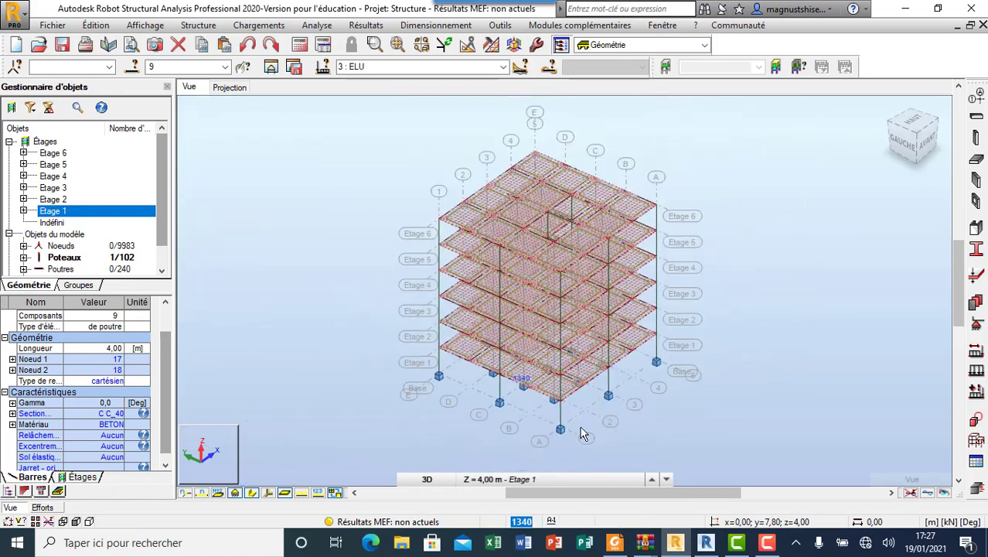
{"action": "left_click", "coordinate": [43, 508]}
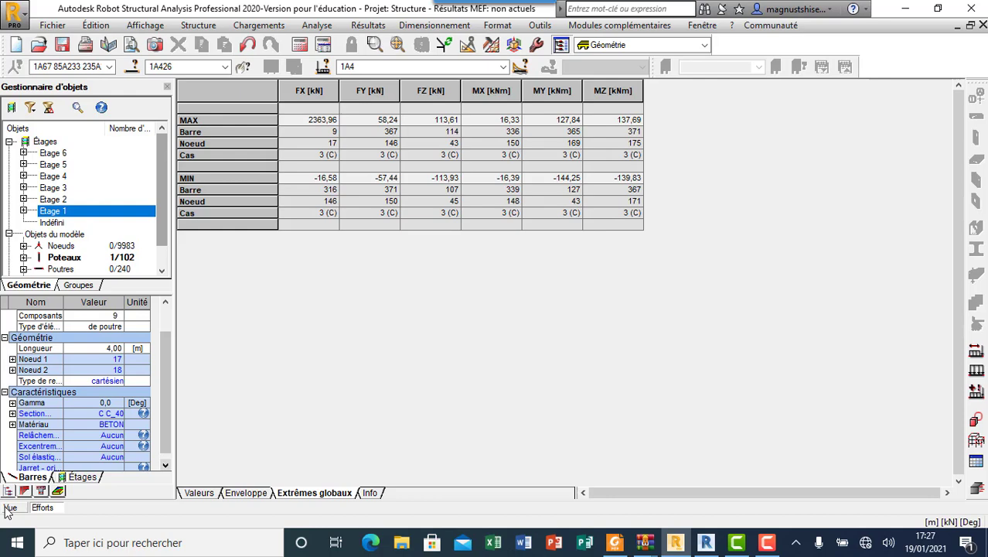
Back in the 3D view, select bar 127 by its number
{"action": "left_click", "coordinate": [9, 508]}
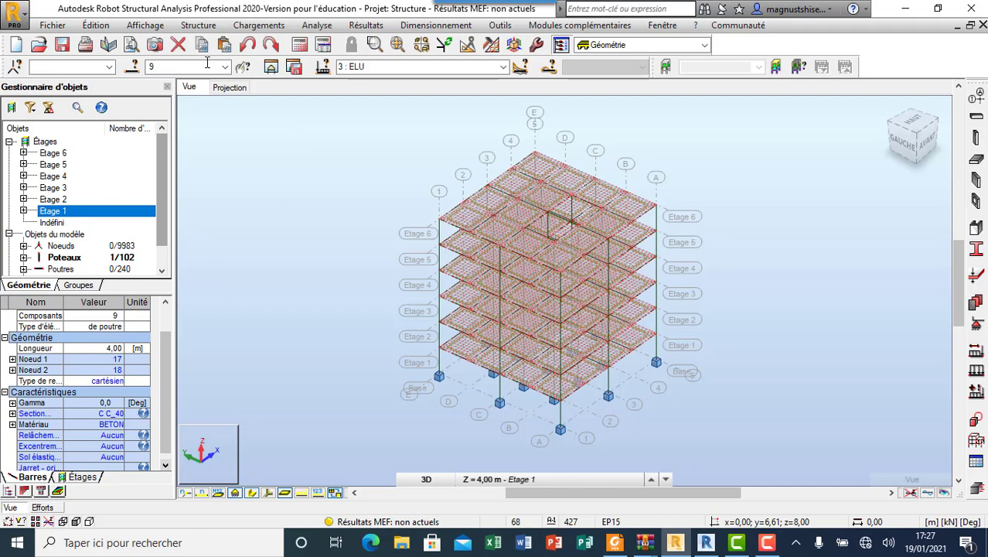
{"action": "left_click", "coordinate": [155, 68]}
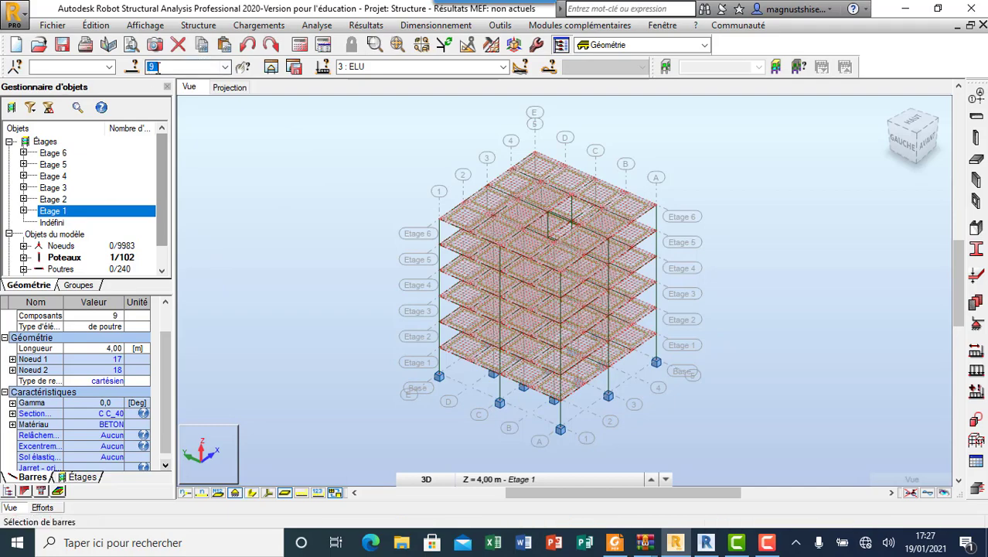
{"action": "type", "text": "127"}
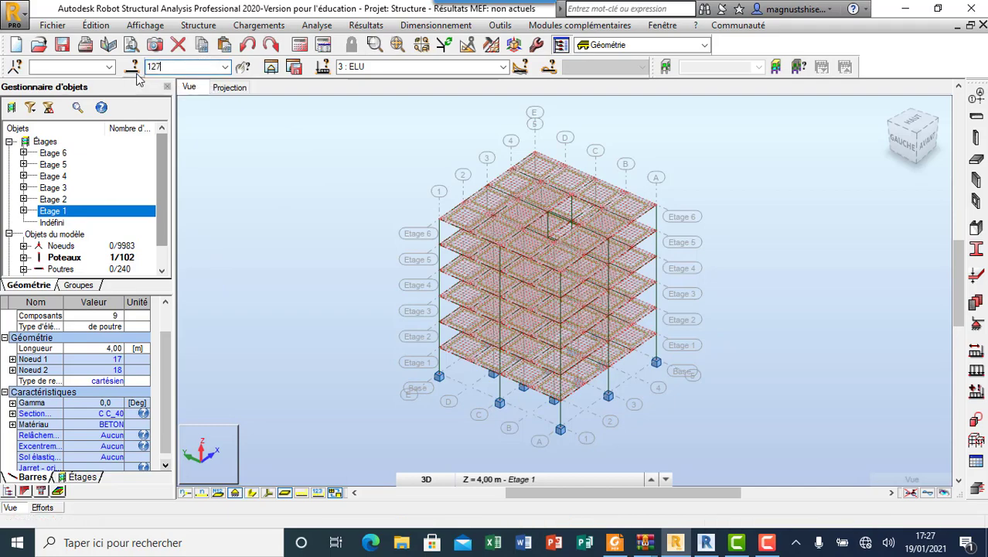
{"action": "key", "text": "Return"}
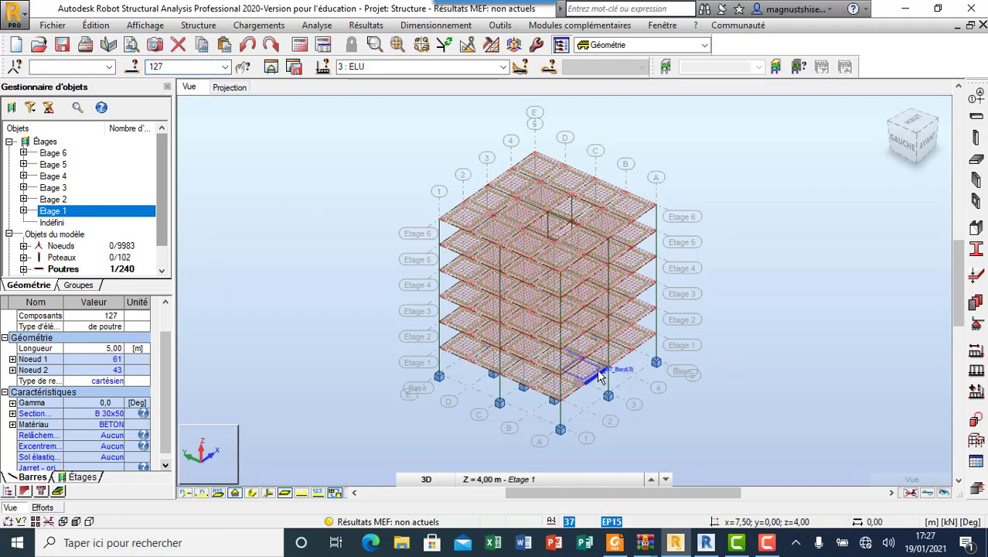
Rotate the building to a side-on view, keep storey Etage 1, and hide the slab meshes
{"action": "scroll", "coordinate": [597, 369], "scroll_direction": "up", "scroll_amount": 3}
{"action": "right_click", "coordinate": [801, 237]}
{"action": "left_click", "coordinate": [734, 284]}
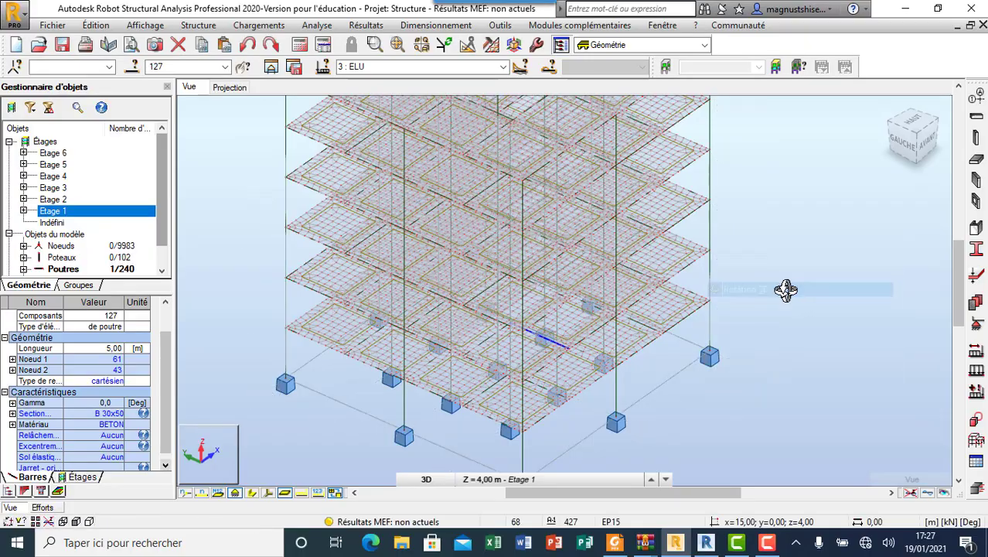
{"action": "mouse_move", "coordinate": [783, 287]}
{"action": "left_mouse_down"}
{"action": "mouse_move", "coordinate": [691, 266]}
{"action": "mouse_move", "coordinate": [818, 264]}
{"action": "mouse_move", "coordinate": [526, 343]}
{"action": "mouse_move", "coordinate": [620, 342]}
{"action": "left_mouse_up"}
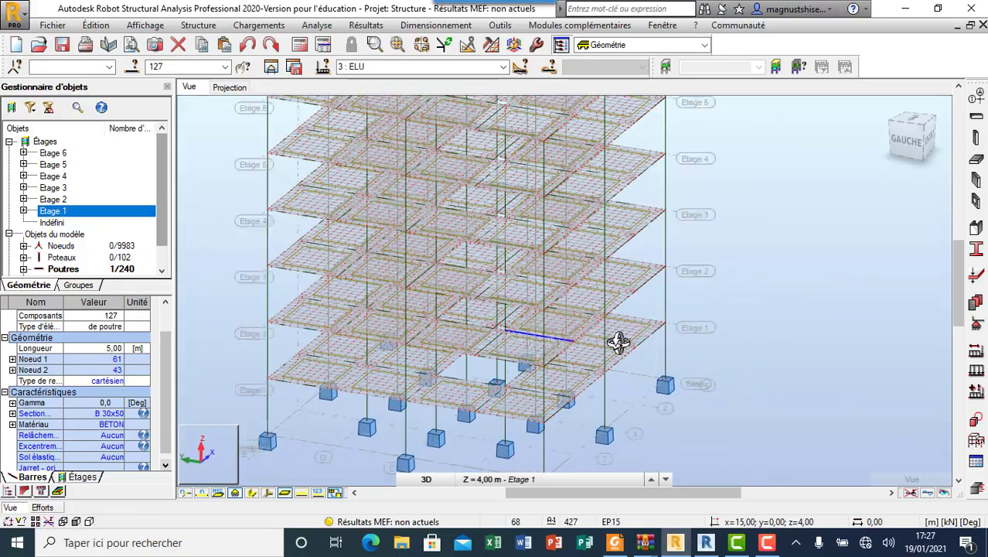
{"action": "right_click", "coordinate": [703, 289]}
{"action": "left_click", "coordinate": [726, 299]}
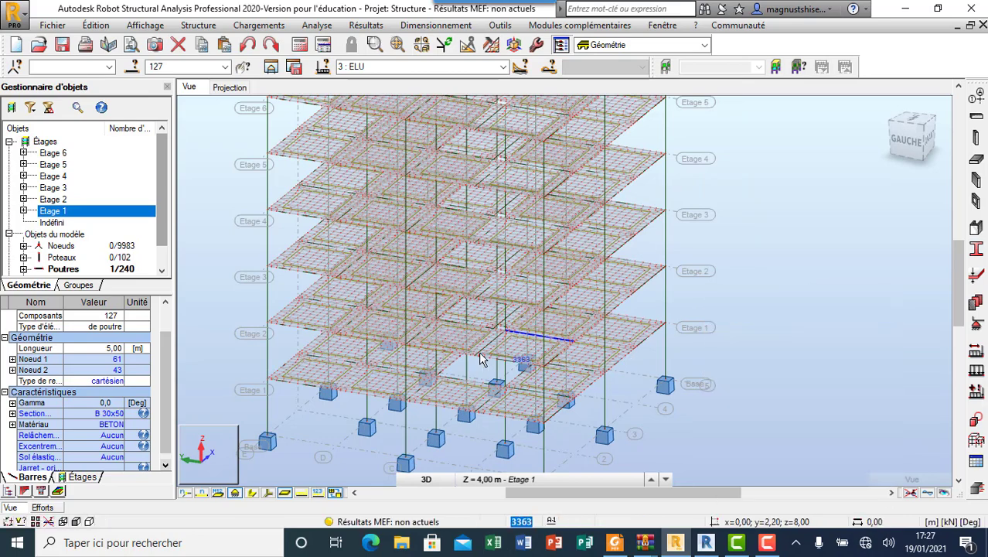
{"action": "left_click", "coordinate": [464, 483]}
{"action": "left_click", "coordinate": [481, 448]}
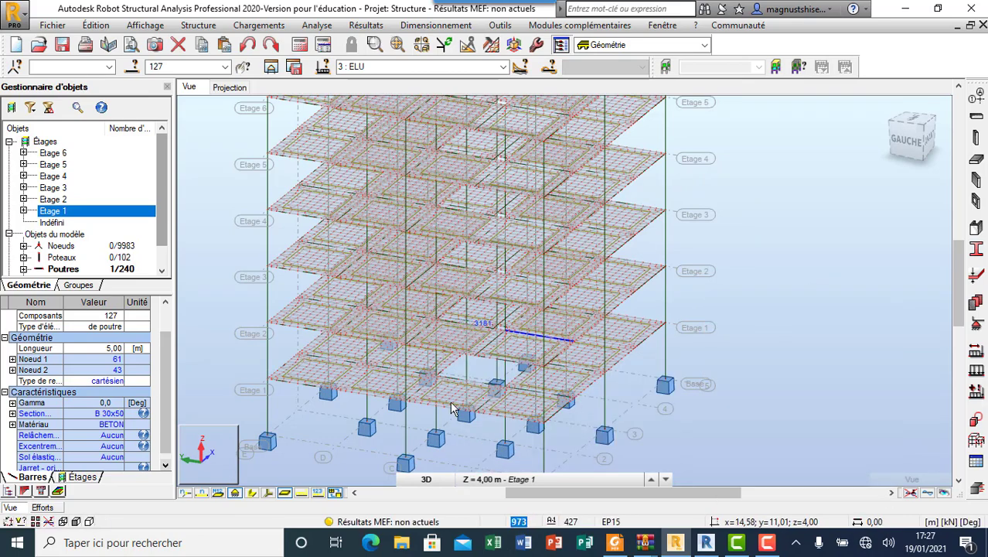
{"action": "left_click", "coordinate": [335, 495]}
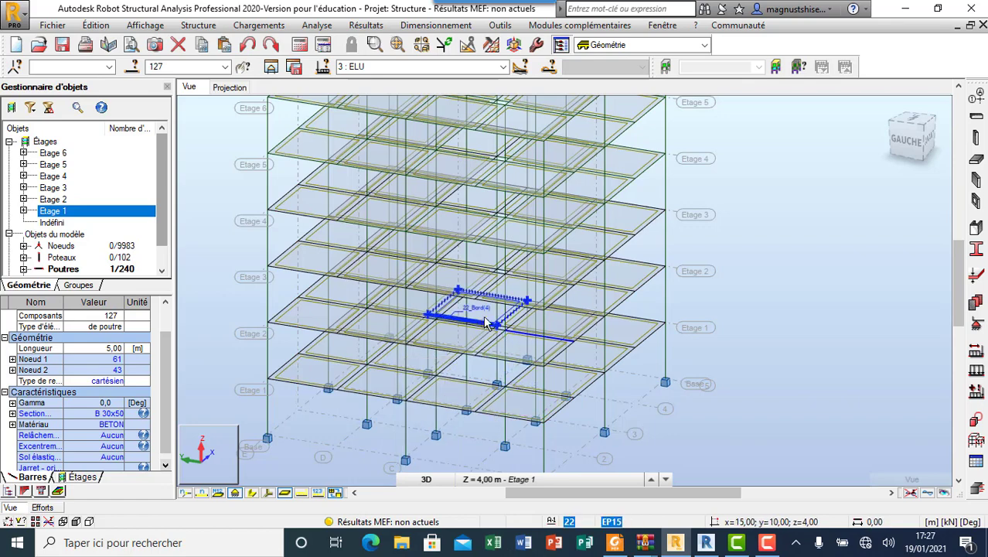
Add beams 128, 129 and 130 to the selection and send them to RC beam design
{"action": "scroll", "coordinate": [490, 338], "scroll_direction": "up", "scroll_amount": 5}
{"action": "scroll", "coordinate": [490, 338], "scroll_direction": "up", "scroll_amount": 2}
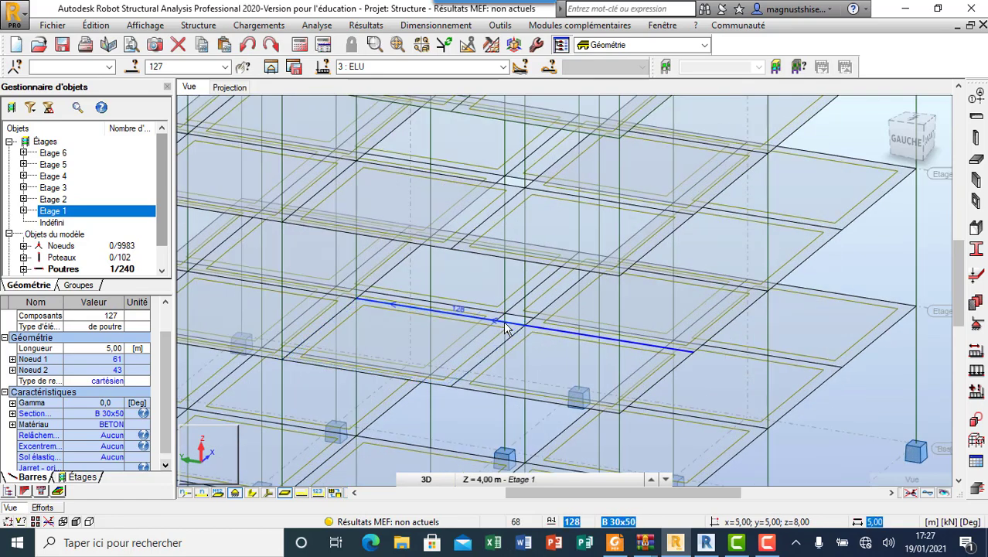
{"action": "left_click", "coordinate": [507, 329], "text": "ctrl"}
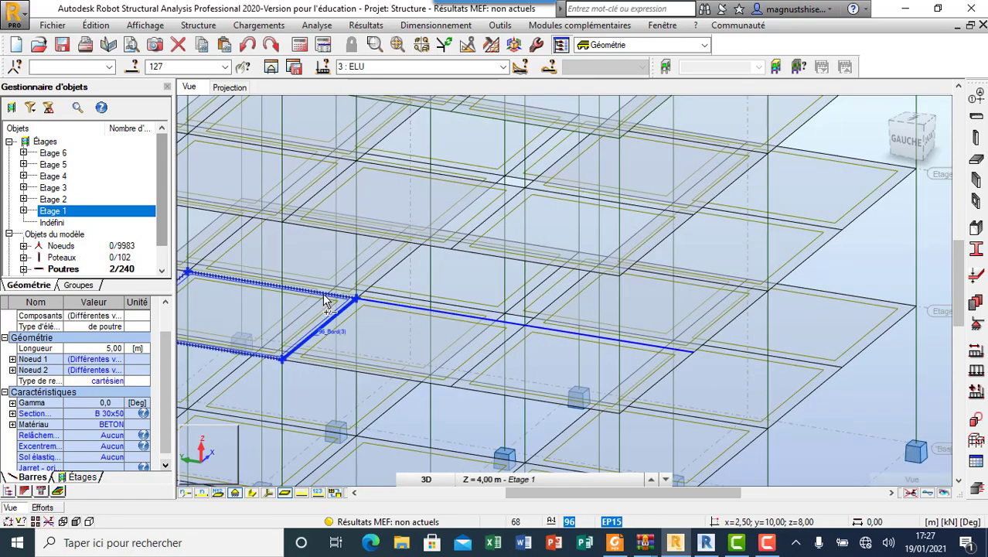
{"action": "scroll", "coordinate": [735, 386], "scroll_direction": "down", "scroll_amount": 5}
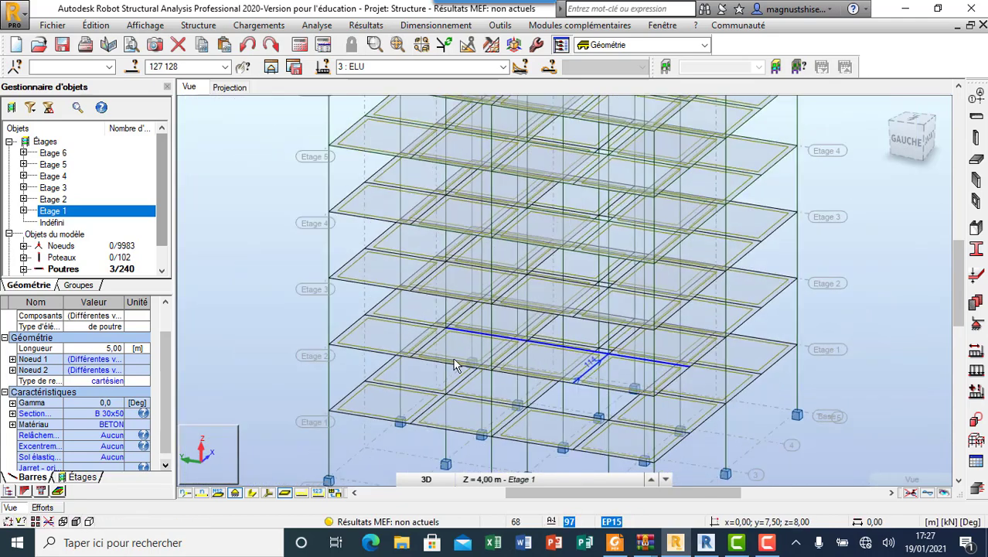
{"action": "left_click", "coordinate": [421, 327], "text": "ctrl"}
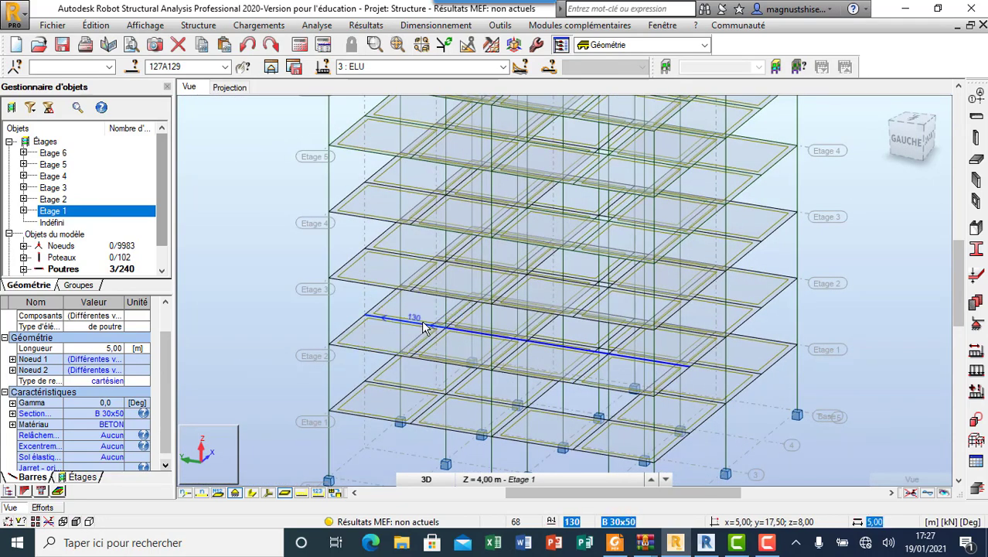
{"action": "left_click", "coordinate": [492, 343], "text": "ctrl"}
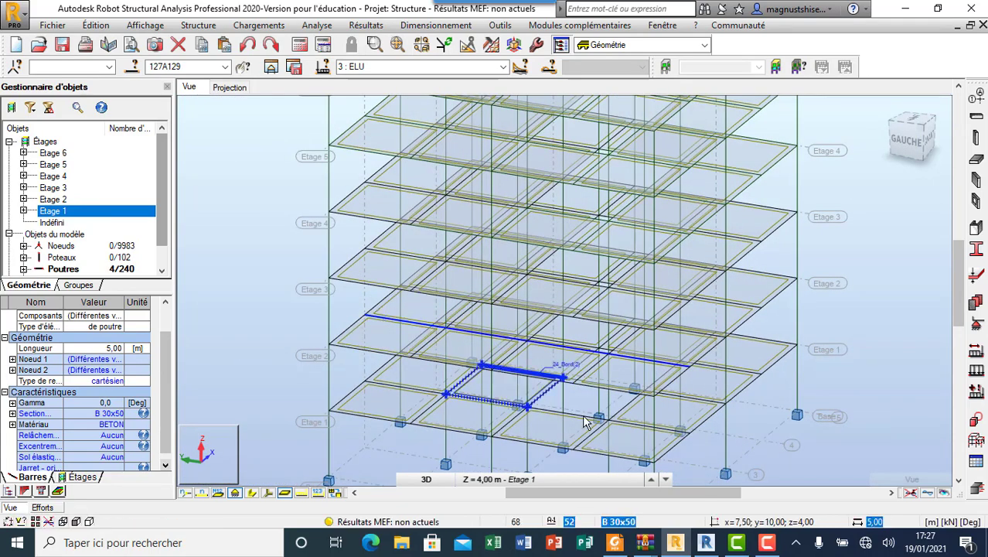
{"action": "left_click", "coordinate": [977, 490]}
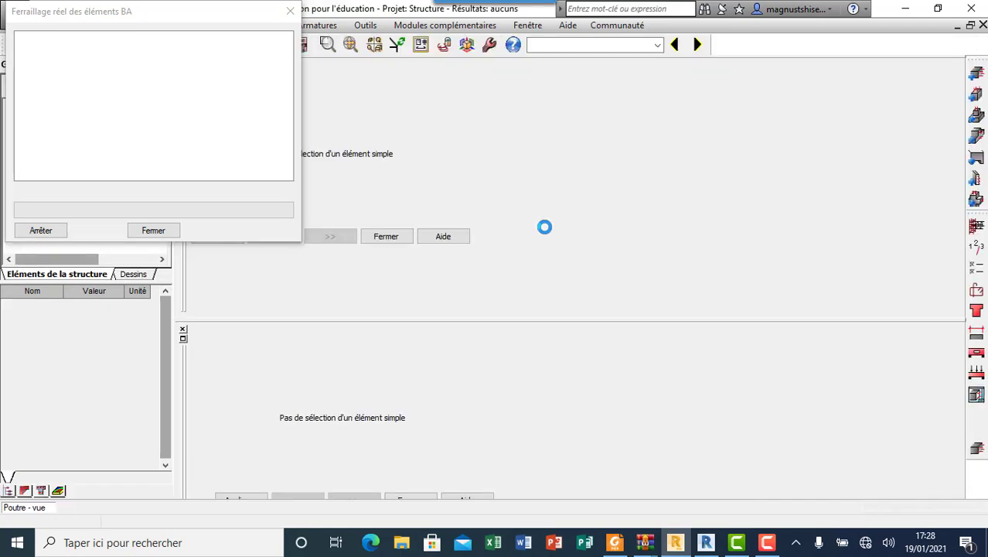
{"action": "left_click", "coordinate": [382, 445]}
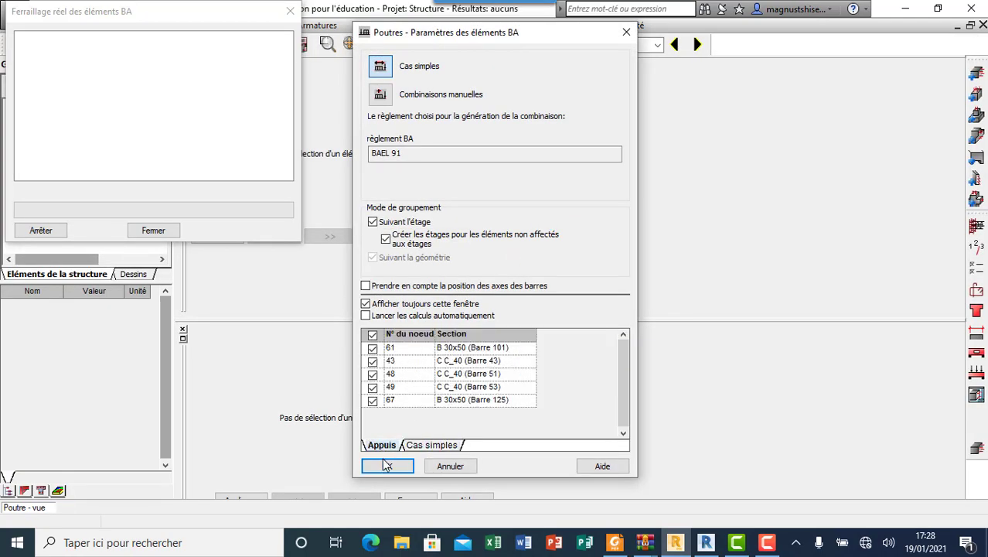
{"action": "left_click", "coordinate": [387, 465]}
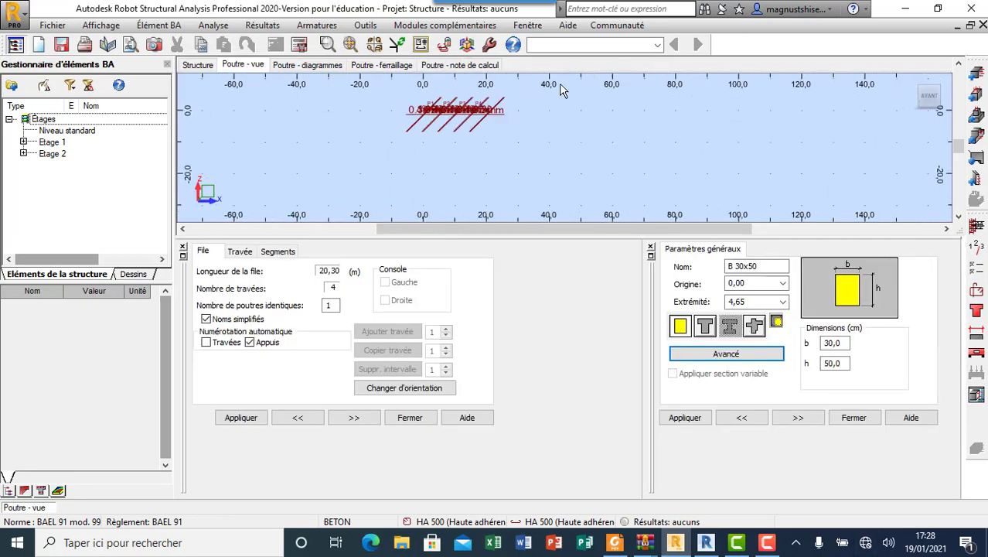
{"action": "scroll", "coordinate": [476, 100], "scroll_direction": "up", "scroll_amount": 1}
{"action": "scroll", "coordinate": [441, 112], "scroll_direction": "up", "scroll_amount": 2}
{"action": "scroll", "coordinate": [423, 115], "scroll_direction": "up", "scroll_amount": 1}
{"action": "scroll", "coordinate": [469, 131], "scroll_direction": "up", "scroll_amount": 1}
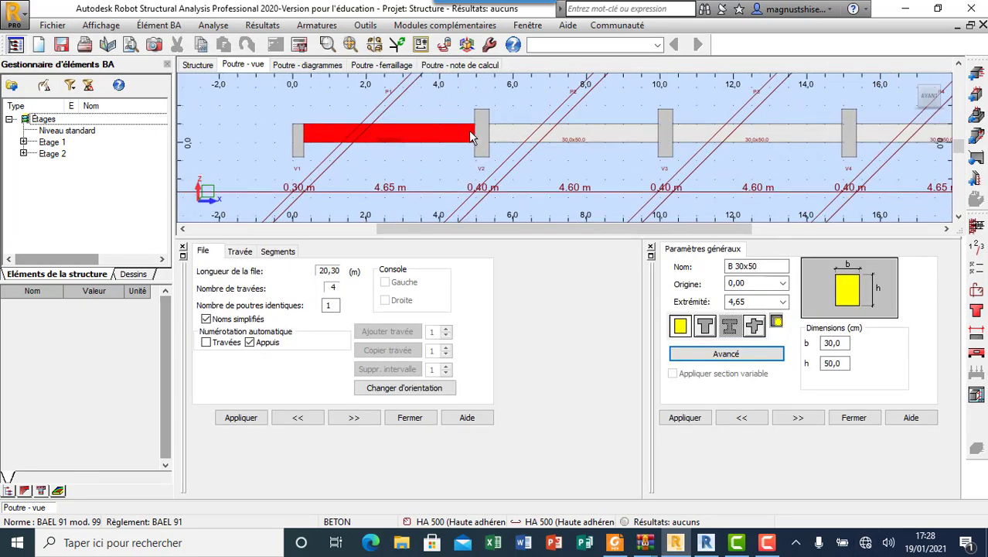
{"action": "scroll", "coordinate": [470, 137], "scroll_direction": "down", "scroll_amount": 2}
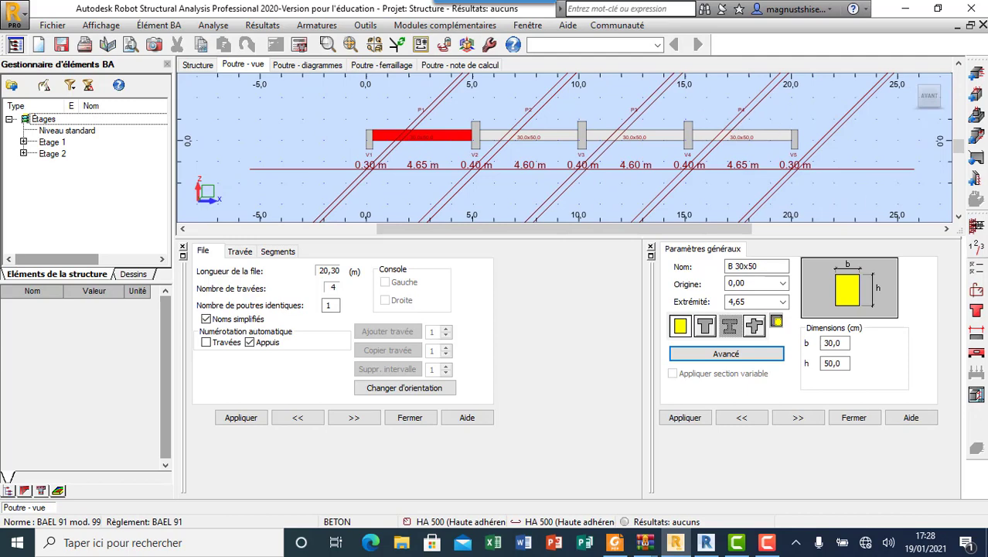
Set bottom and side concrete cover to 2,0 cm and exclude Ø6 and Ø8 longitudinal bars
{"action": "left_click", "coordinate": [976, 267]}
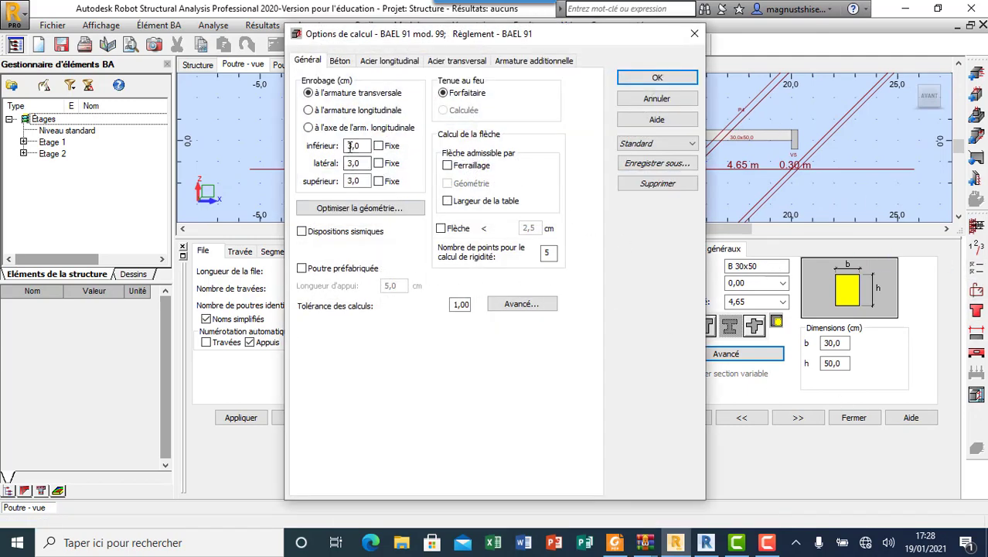
{"action": "double_click", "coordinate": [351, 147]}
{"action": "type", "text": "2"}
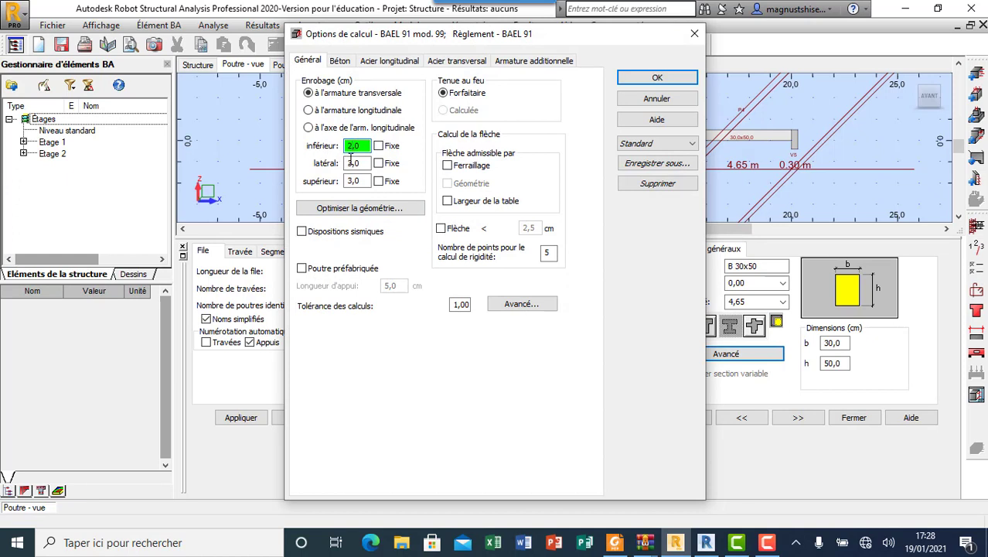
{"action": "double_click", "coordinate": [352, 163]}
{"action": "double_click", "coordinate": [352, 180]}
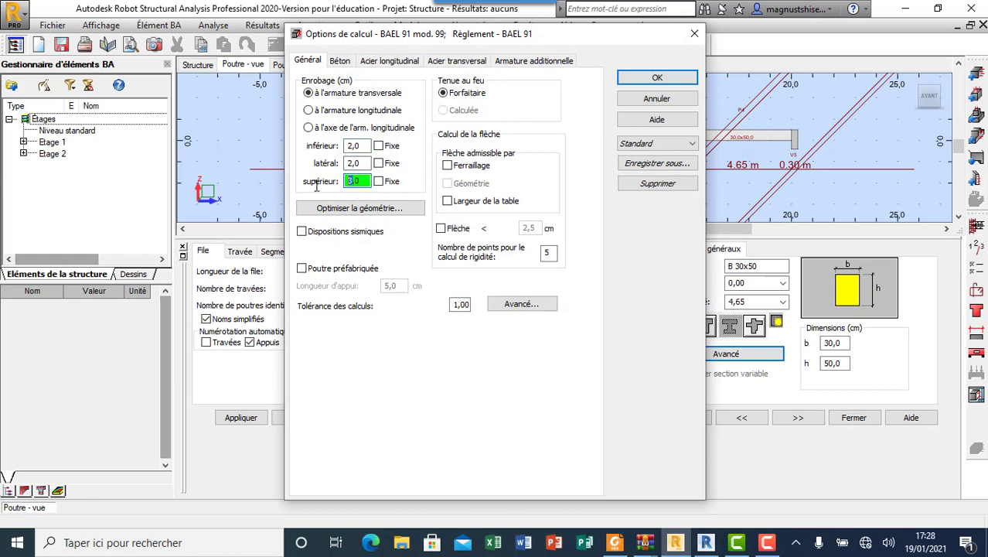
{"action": "type", "text": "2"}
{"action": "left_click", "coordinate": [341, 61]}
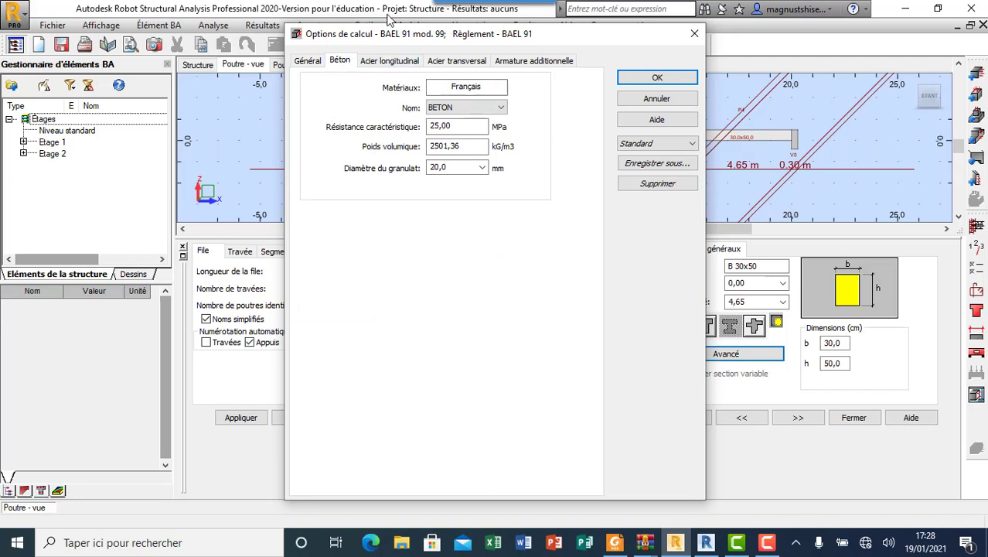
{"action": "left_click", "coordinate": [395, 66]}
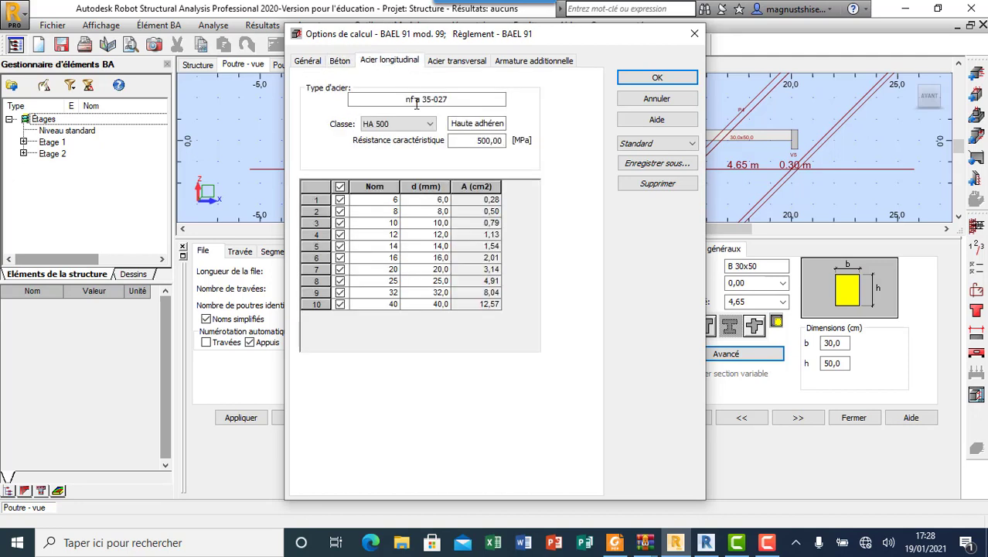
{"action": "left_click", "coordinate": [339, 200]}
{"action": "left_click", "coordinate": [340, 211]}
{"action": "left_click", "coordinate": [457, 61]}
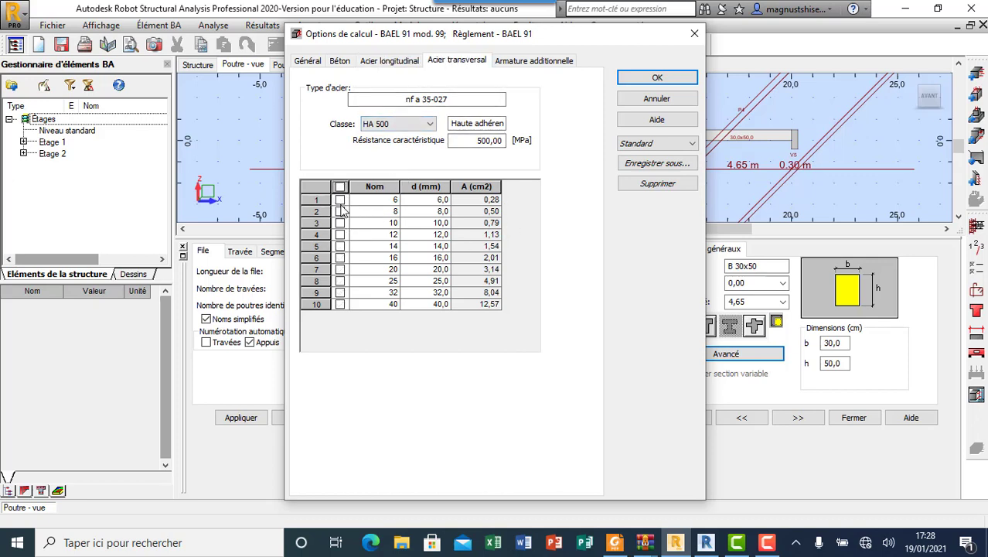
{"action": "left_click", "coordinate": [533, 61]}
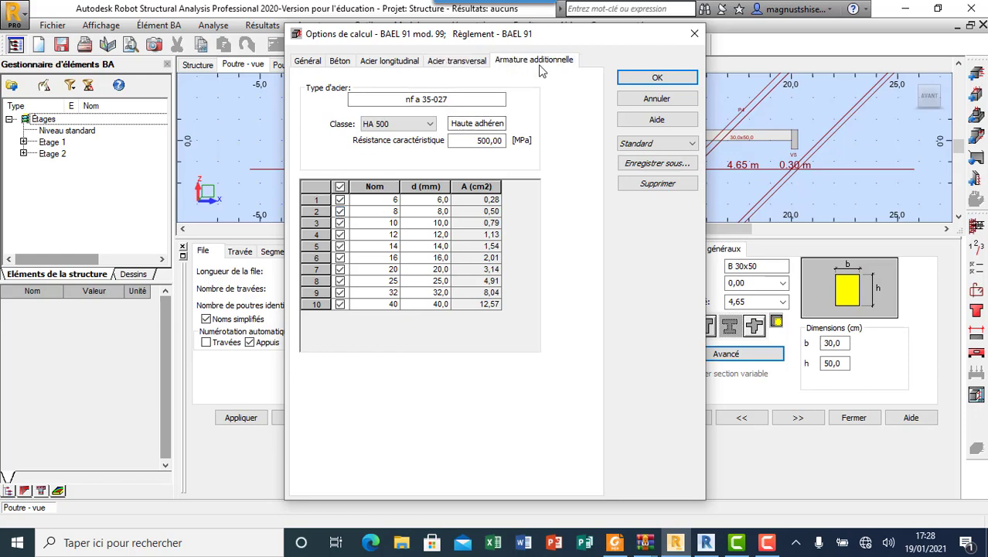
{"action": "left_click", "coordinate": [655, 79]}
Review the reinforcement pattern's bottom, transverse and secondary bar tabs and accept them
{"action": "left_click", "coordinate": [976, 291]}
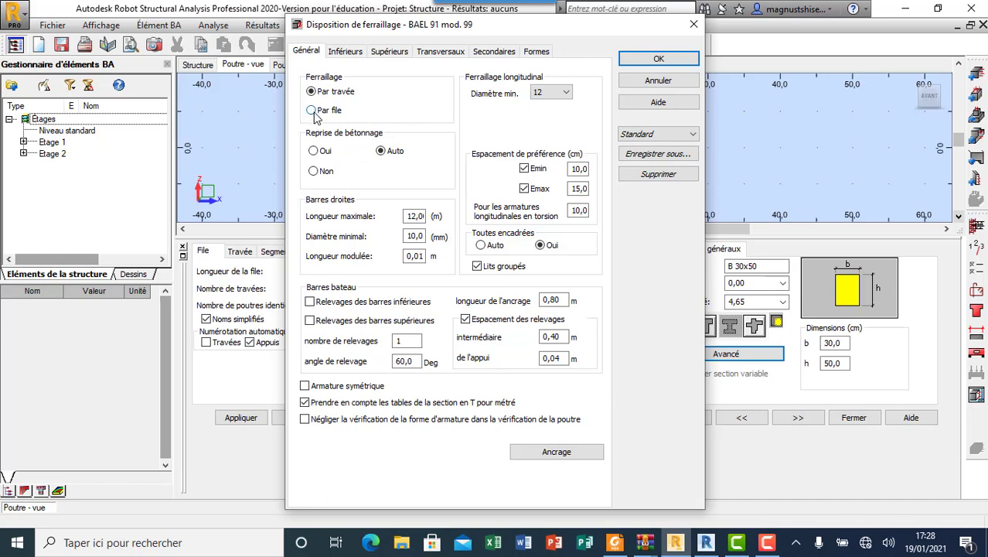
{"action": "left_click", "coordinate": [344, 52]}
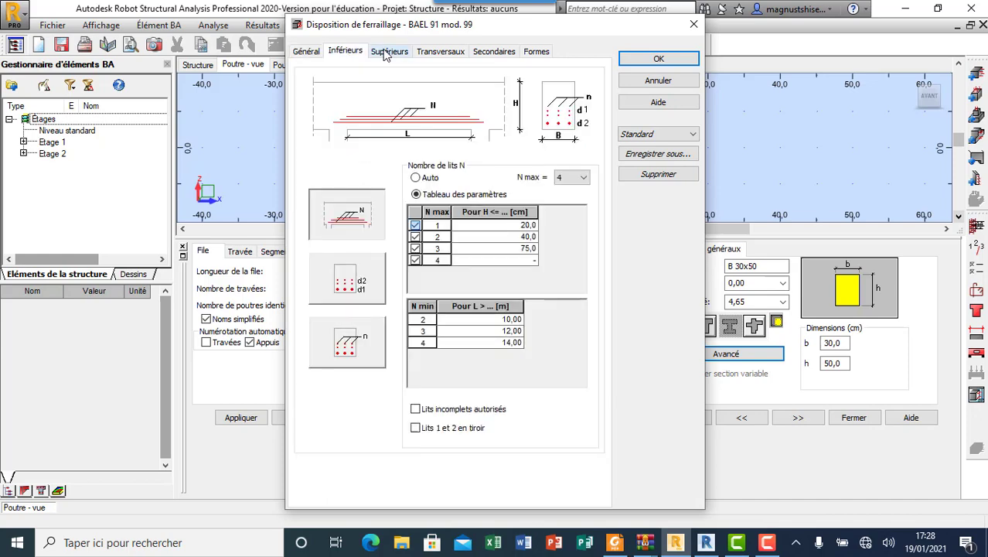
{"action": "left_click", "coordinate": [440, 51]}
{"action": "left_click", "coordinate": [494, 51]}
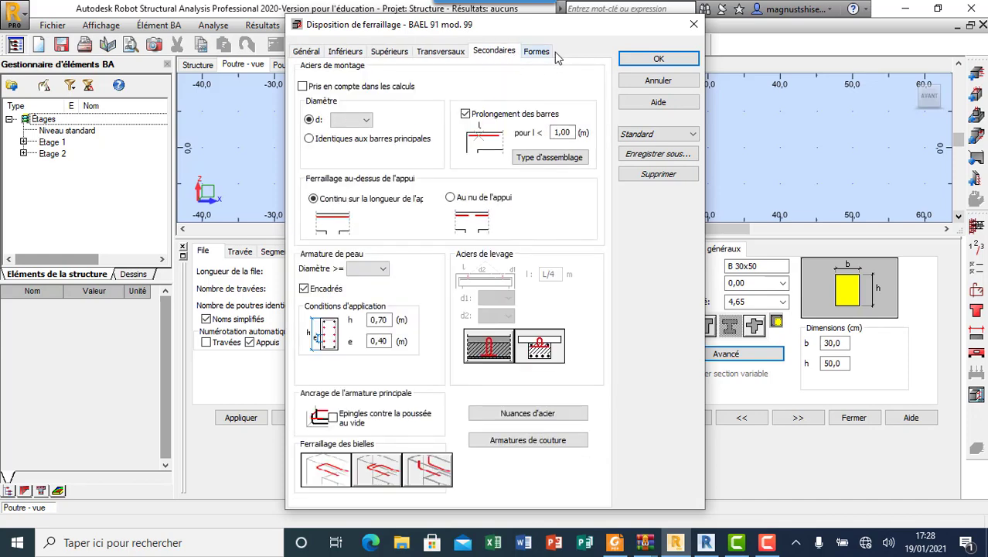
{"action": "left_click", "coordinate": [630, 59]}
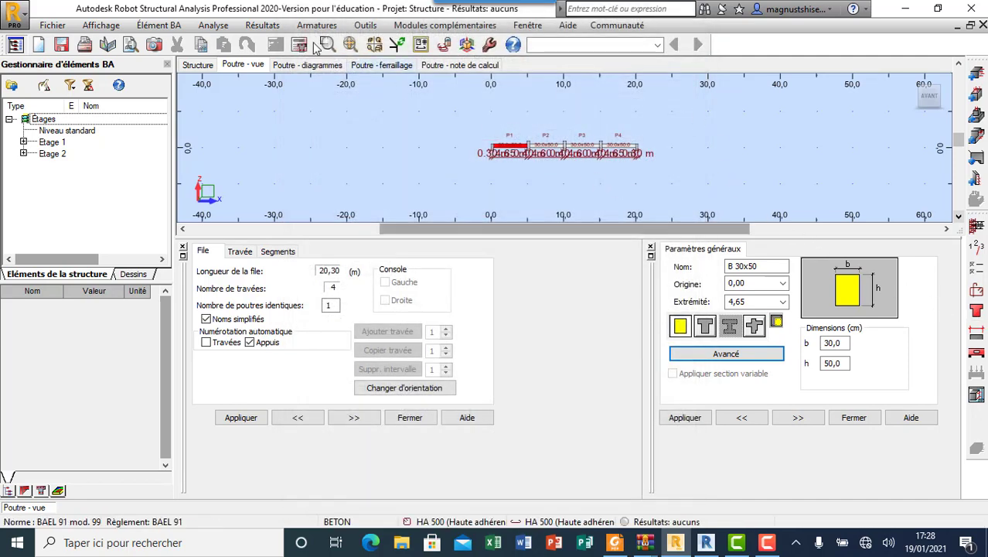
Calculate the beam reinforcement, review the error's bars, and change top bar row 2 from 12 to 14 mm
{"action": "left_click", "coordinate": [298, 45]}
{"action": "left_click", "coordinate": [532, 343]}
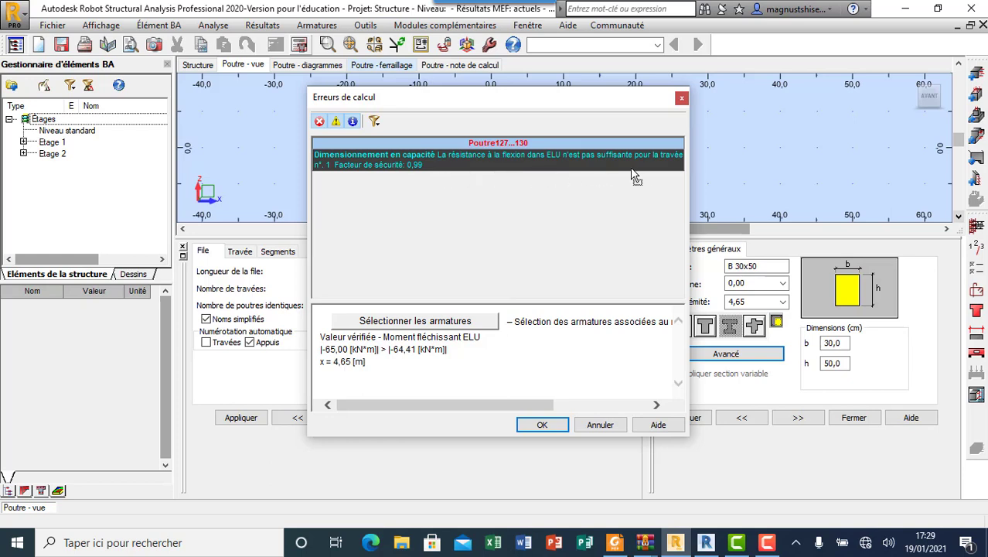
{"action": "left_click", "coordinate": [428, 329]}
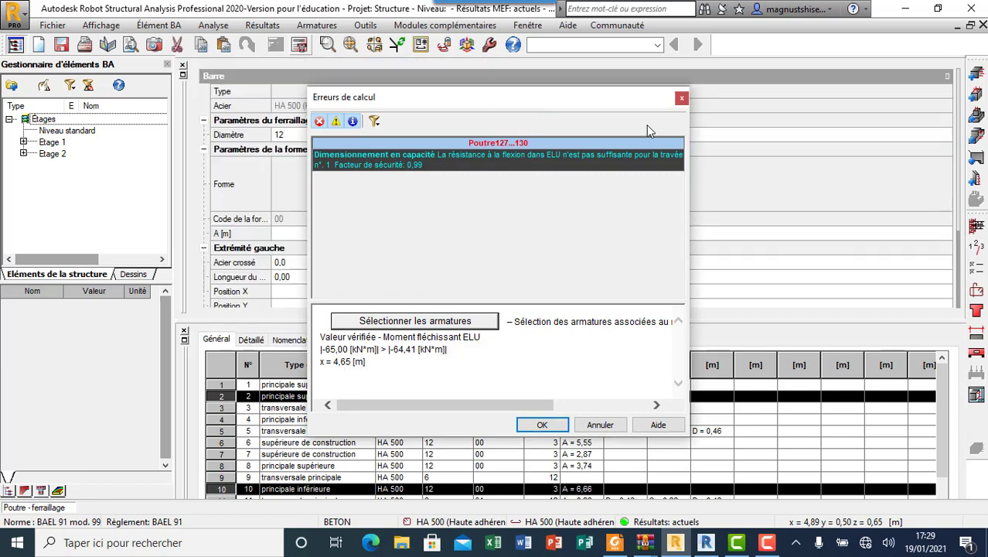
{"action": "left_click", "coordinate": [680, 97]}
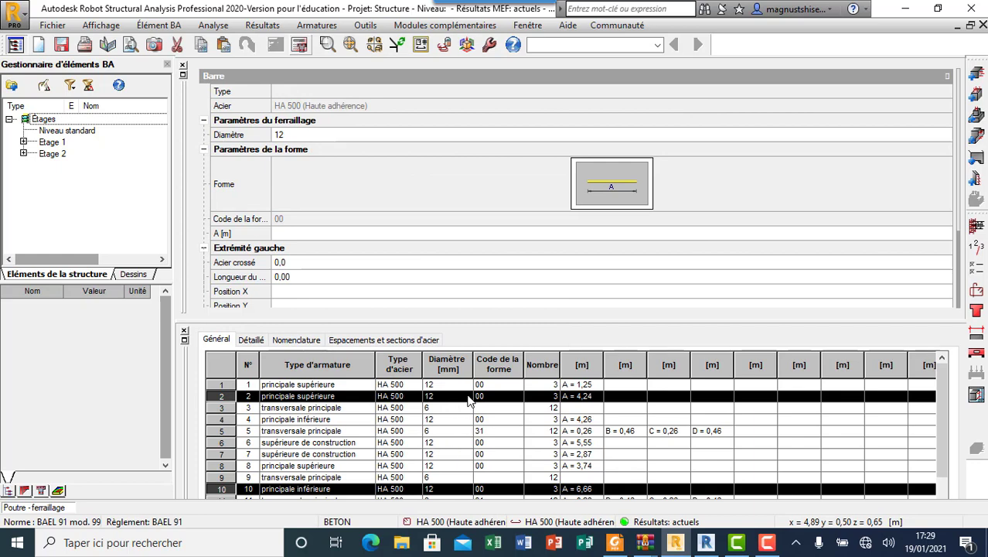
{"action": "left_click", "coordinate": [466, 396]}
{"action": "left_click", "coordinate": [451, 421]}
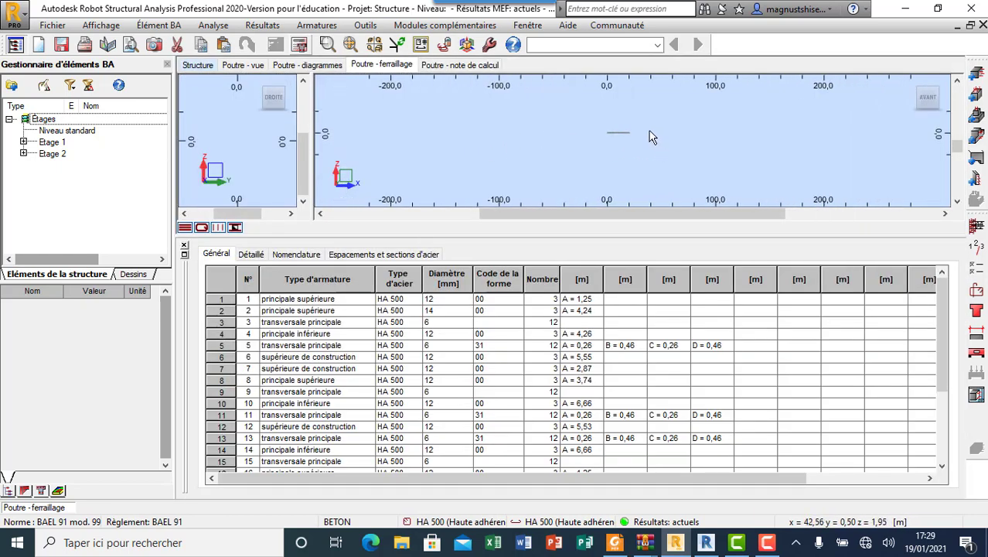
Expand the Etage 2 and Etage 1 levels in the structure tree
{"action": "scroll", "coordinate": [650, 136], "scroll_direction": "up", "scroll_amount": 3}
{"action": "scroll", "coordinate": [618, 132], "scroll_direction": "up", "scroll_amount": 5}
{"action": "scroll", "coordinate": [587, 122], "scroll_direction": "up", "scroll_amount": 3}
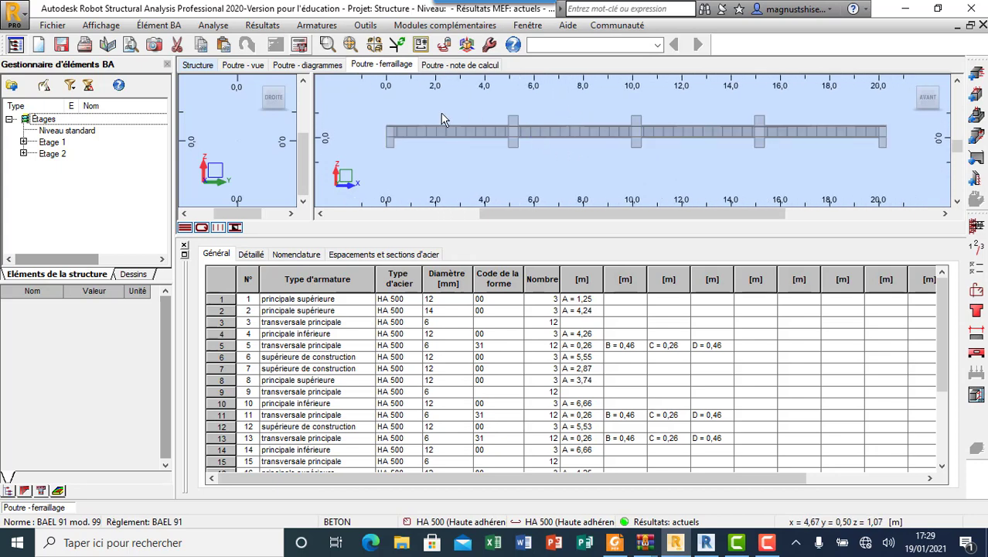
{"action": "left_click", "coordinate": [24, 154]}
{"action": "left_click", "coordinate": [24, 142]}
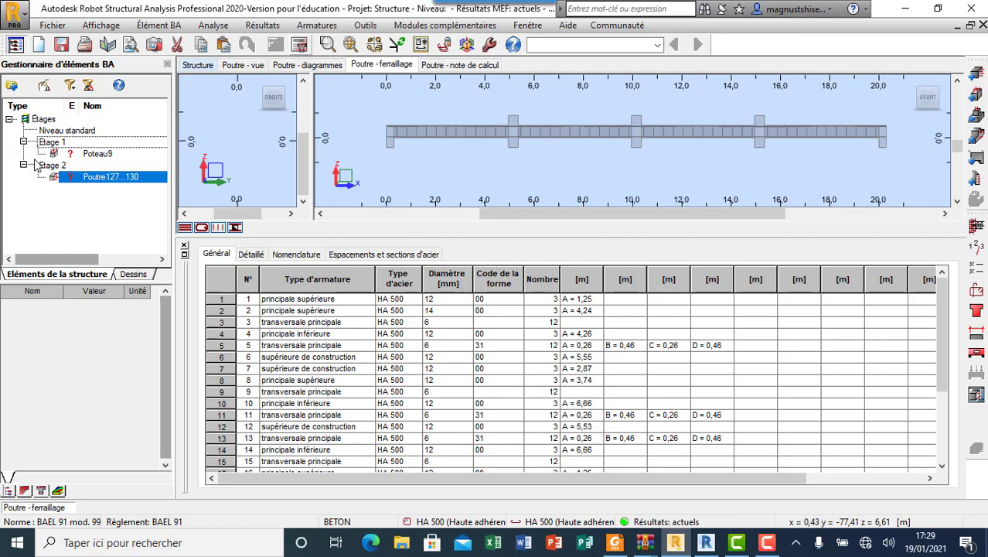
Rerun Calculer on the beam, answering the warning and the Ferraillage figé message
{"action": "left_click", "coordinate": [298, 46]}
{"action": "left_click", "coordinate": [532, 344]}
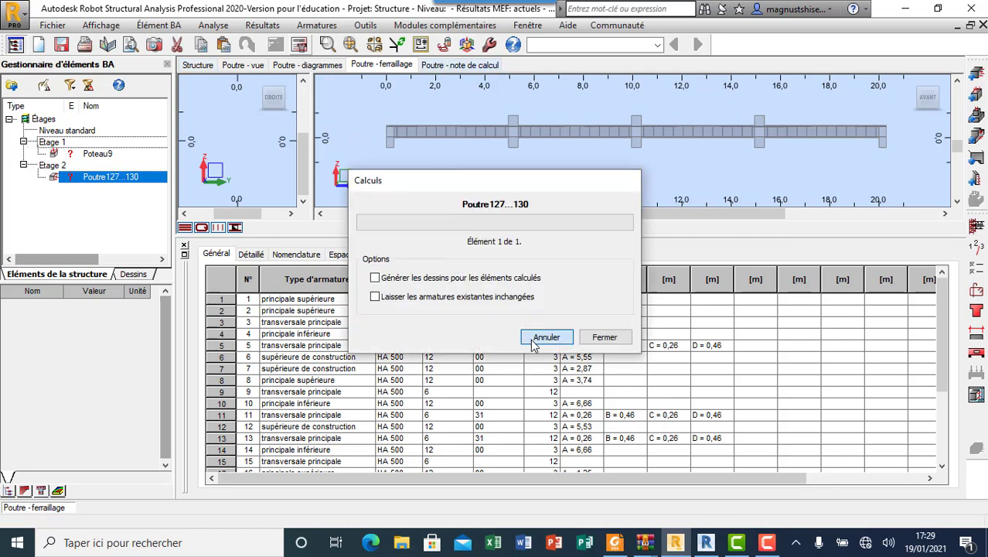
{"action": "left_click", "coordinate": [529, 323]}
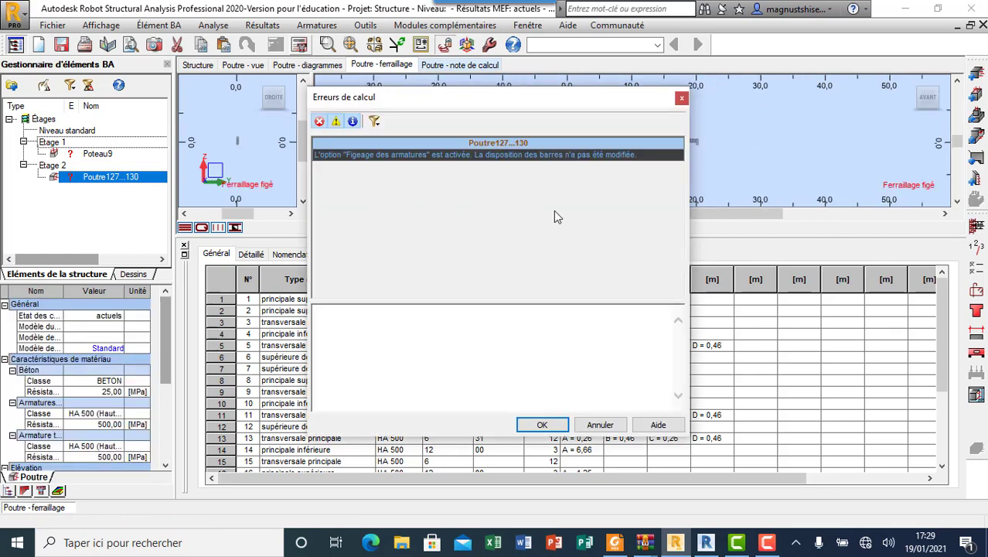
{"action": "left_click", "coordinate": [543, 425]}
{"action": "scroll", "coordinate": [634, 143], "scroll_direction": "up", "scroll_amount": 2}
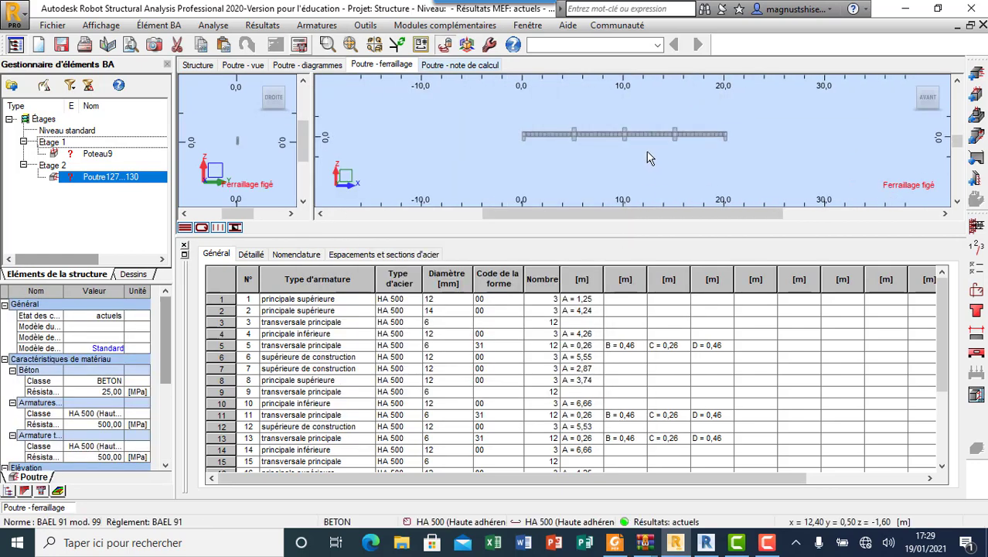
{"action": "scroll", "coordinate": [619, 132], "scroll_direction": "up", "scroll_amount": 2}
{"action": "scroll", "coordinate": [587, 111], "scroll_direction": "up", "scroll_amount": 3}
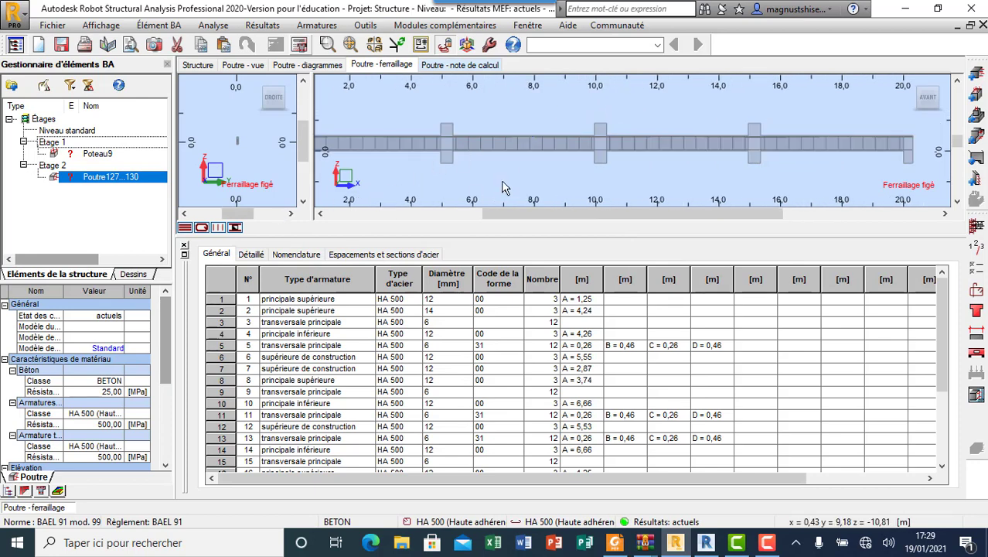
{"action": "scroll", "coordinate": [537, 163], "scroll_direction": "down", "scroll_amount": 2}
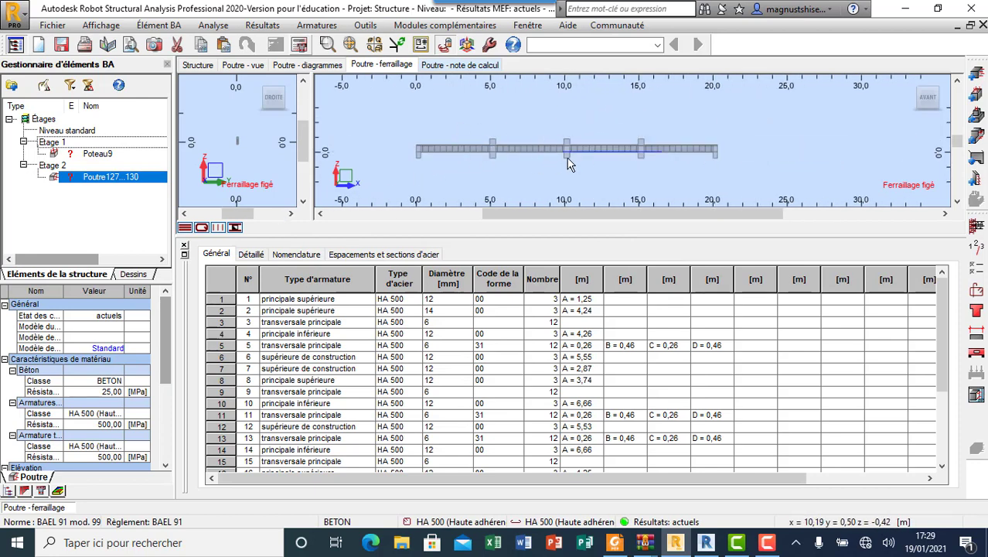
Switch to the Géométrie layout and check the Efforts global extremes table
{"action": "left_click", "coordinate": [657, 45]}
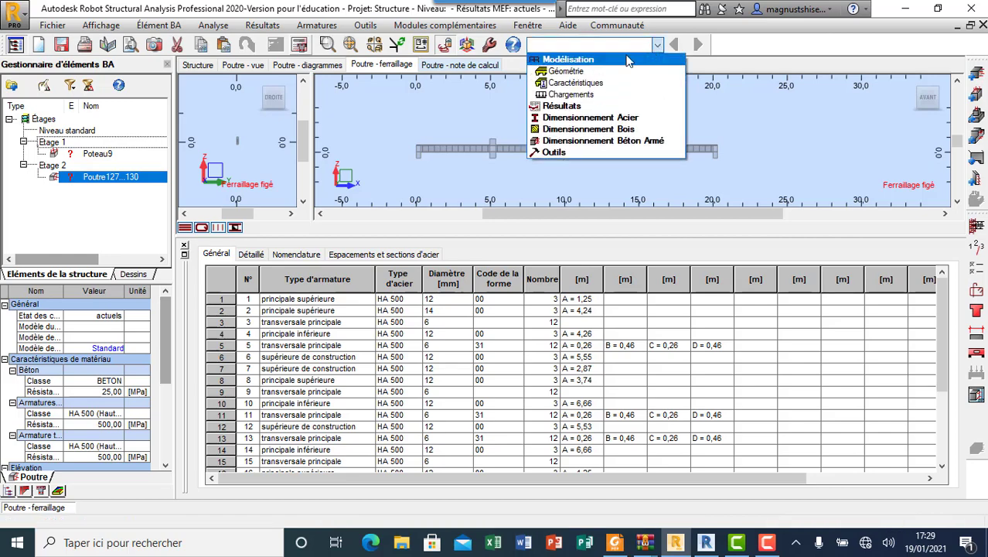
{"action": "left_click", "coordinate": [600, 72]}
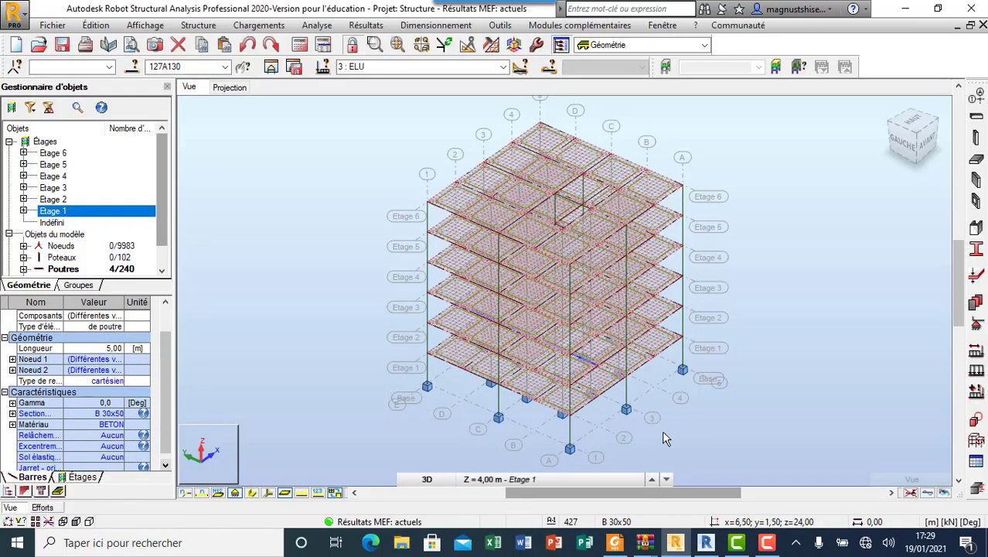
{"action": "scroll", "coordinate": [649, 430], "scroll_direction": "up", "scroll_amount": 3}
{"action": "scroll", "coordinate": [573, 410], "scroll_direction": "up", "scroll_amount": 2}
{"action": "scroll", "coordinate": [566, 377], "scroll_direction": "down", "scroll_amount": 2}
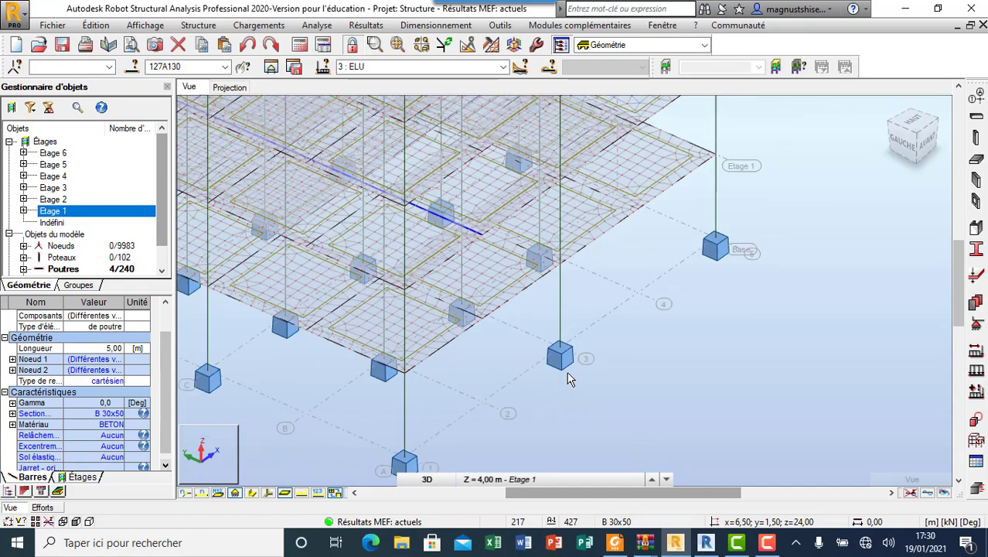
{"action": "scroll", "coordinate": [583, 356], "scroll_direction": "down", "scroll_amount": 3}
{"action": "left_click", "coordinate": [47, 507]}
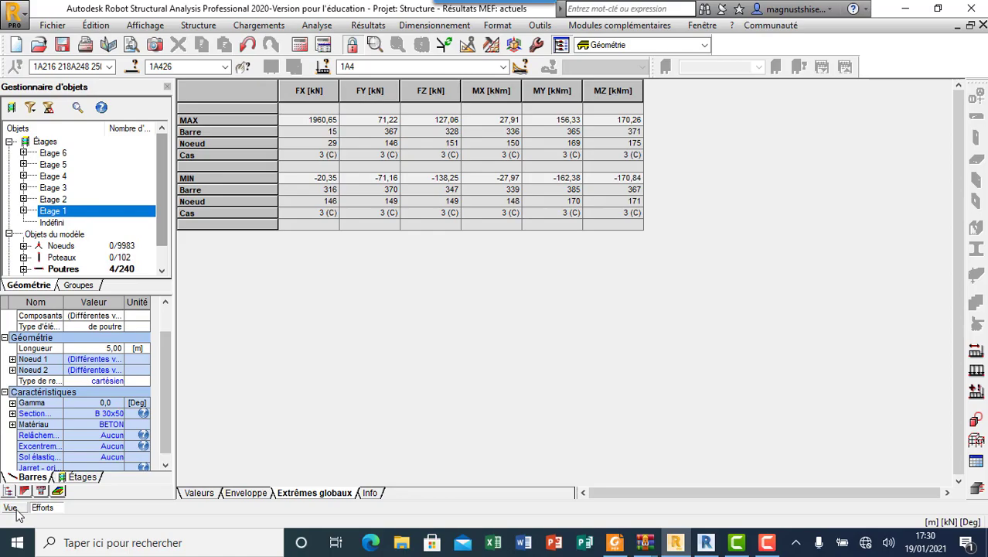
Return to the 3D model view and orbit the structure to an oblique angle
{"action": "left_click", "coordinate": [12, 508]}
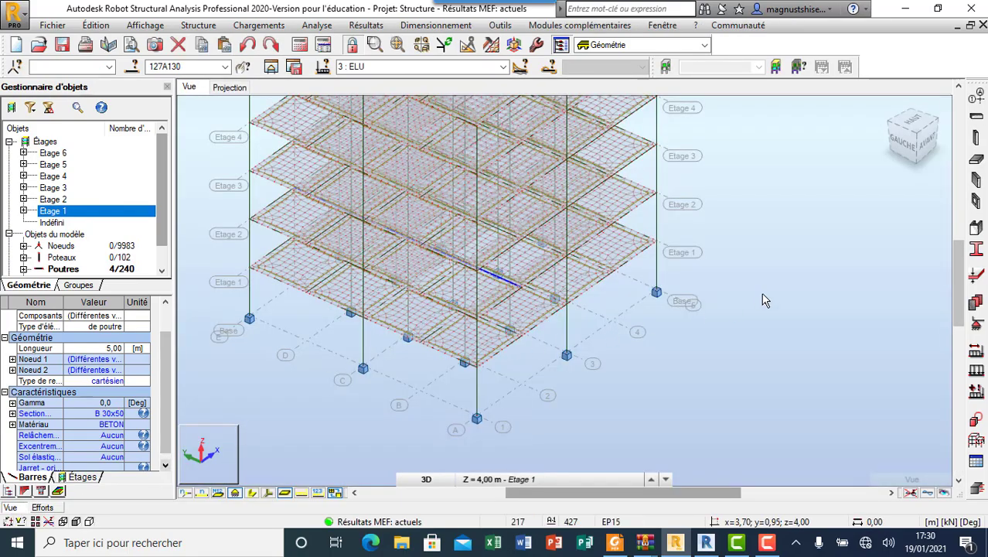
{"action": "right_click", "coordinate": [668, 294]}
{"action": "left_click", "coordinate": [696, 411]}
{"action": "mouse_move", "coordinate": [722, 335]}
{"action": "left_mouse_down"}
{"action": "mouse_move", "coordinate": [626, 313]}
{"action": "mouse_move", "coordinate": [623, 300]}
{"action": "mouse_move", "coordinate": [612, 338]}
{"action": "left_mouse_up"}
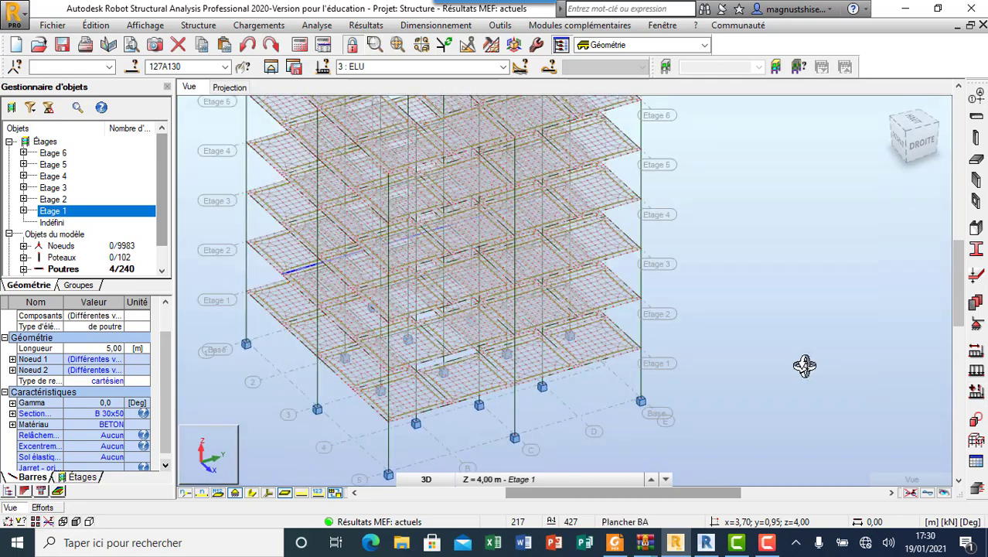
Draw the normalised Fx axial force diagram, labelled with global extremes -20.35 and 1960.65 kN
{"action": "mouse_move", "coordinate": [804, 366]}
{"action": "left_mouse_down"}
{"action": "mouse_move", "coordinate": [783, 282]}
{"action": "mouse_move", "coordinate": [626, 247]}
{"action": "left_mouse_up"}
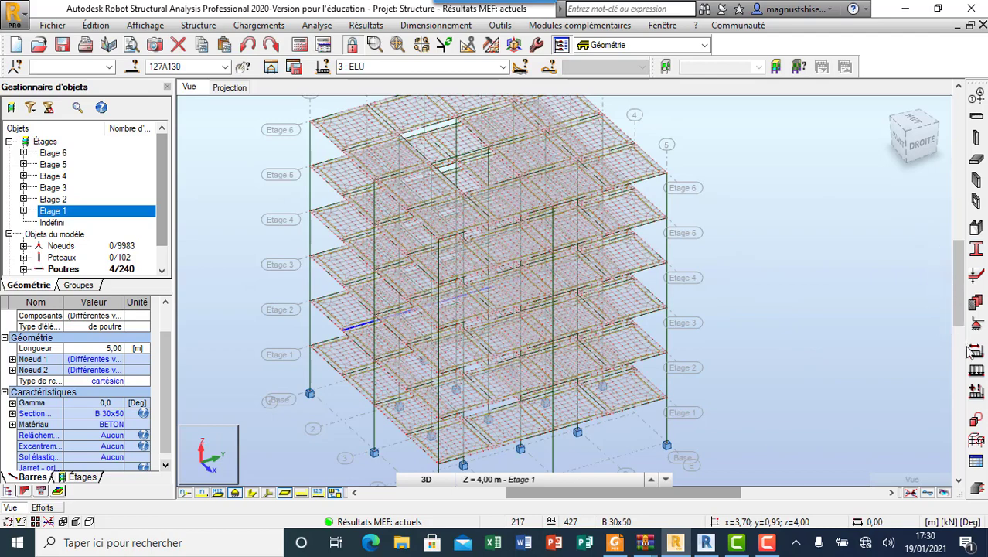
{"action": "left_click", "coordinate": [365, 25]}
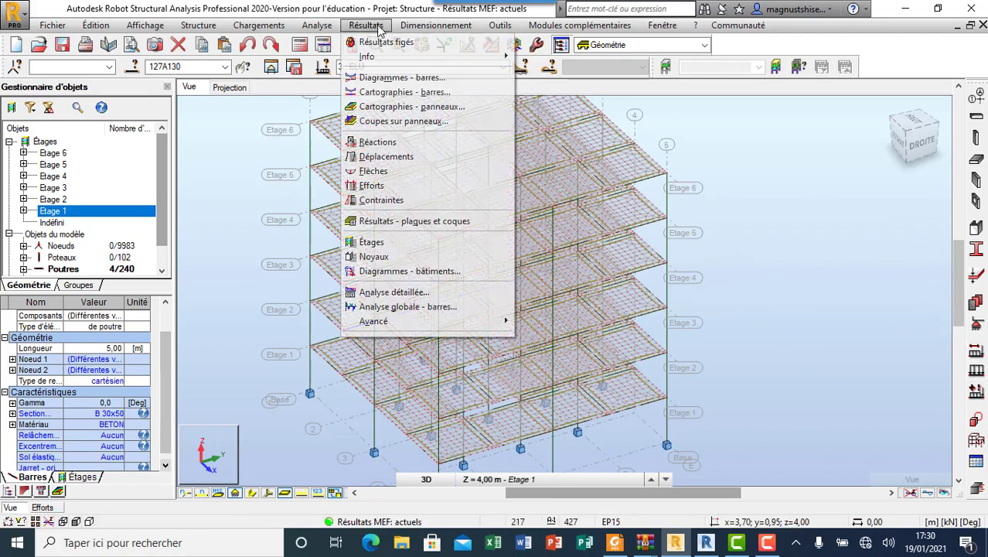
{"action": "left_click", "coordinate": [400, 79]}
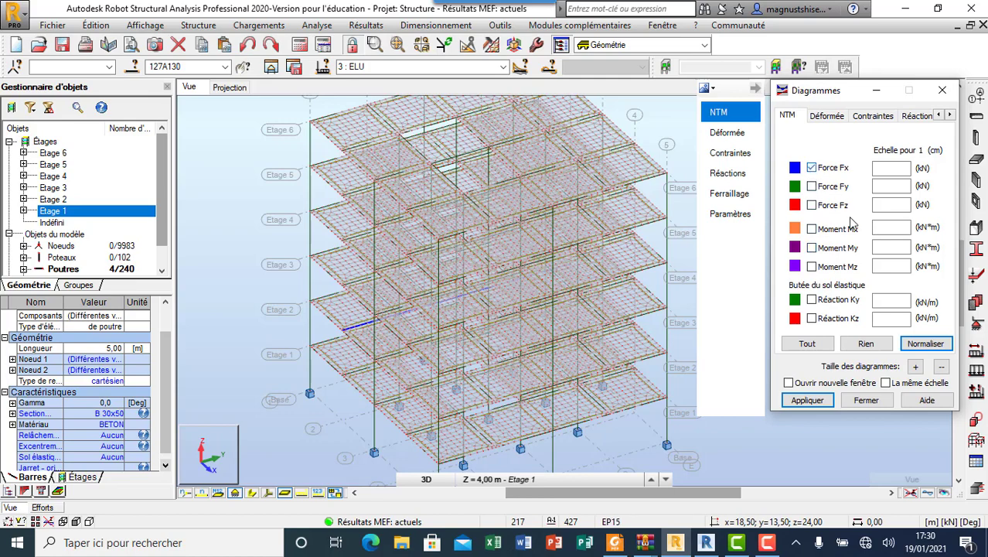
{"action": "left_click", "coordinate": [924, 343]}
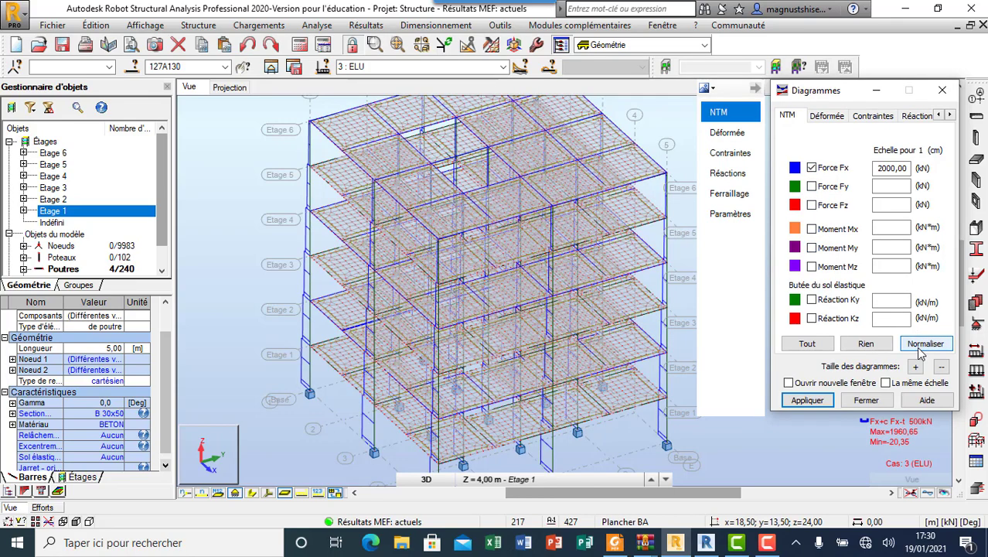
{"action": "left_click", "coordinate": [740, 217]}
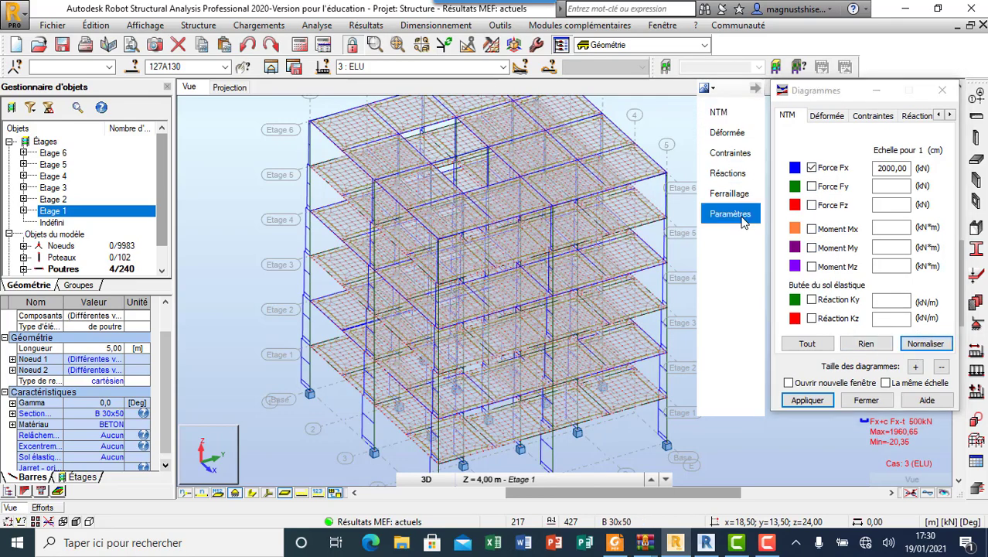
{"action": "left_click", "coordinate": [840, 182]}
{"action": "left_click", "coordinate": [892, 198]}
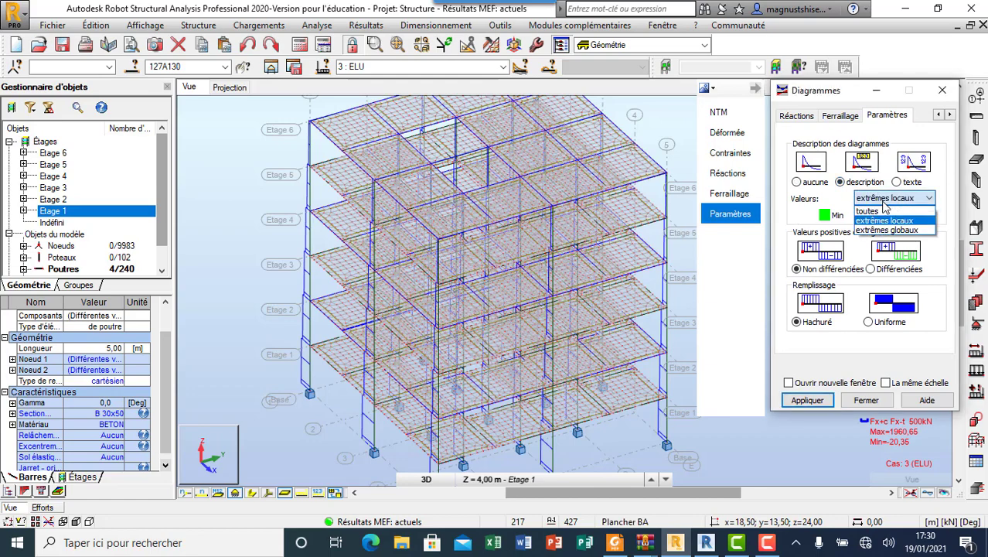
{"action": "left_click", "coordinate": [889, 221]}
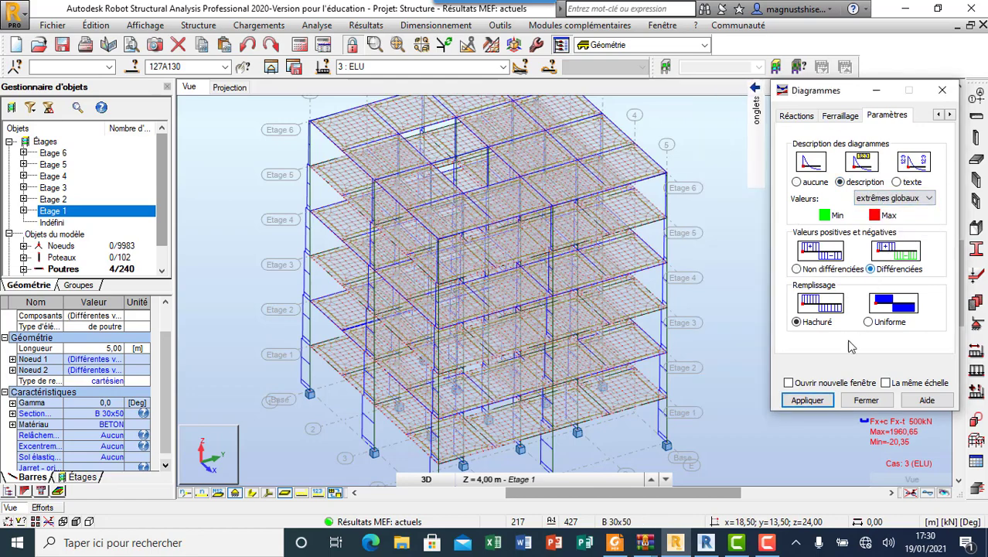
{"action": "left_click", "coordinate": [807, 399]}
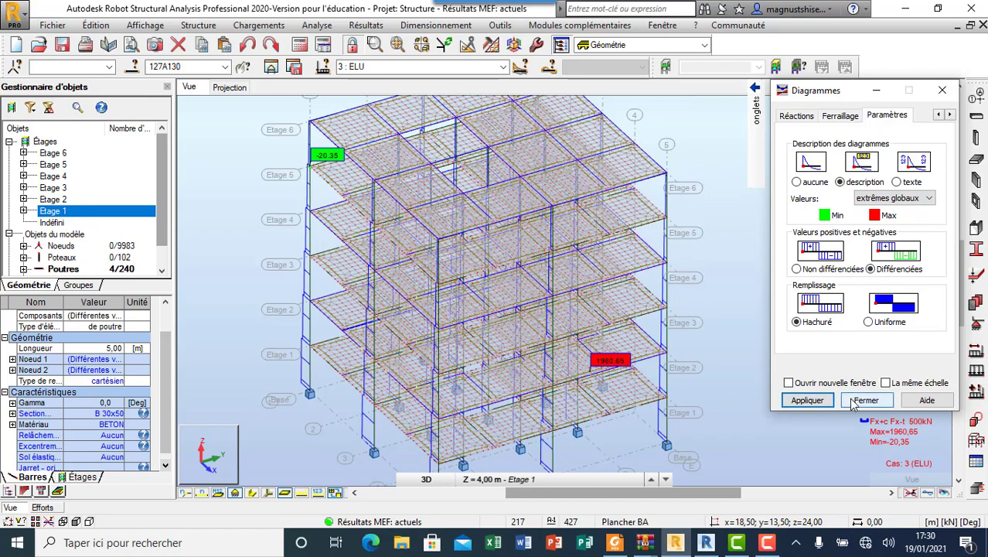
{"action": "left_click", "coordinate": [865, 400]}
{"action": "right_click", "coordinate": [657, 193]}
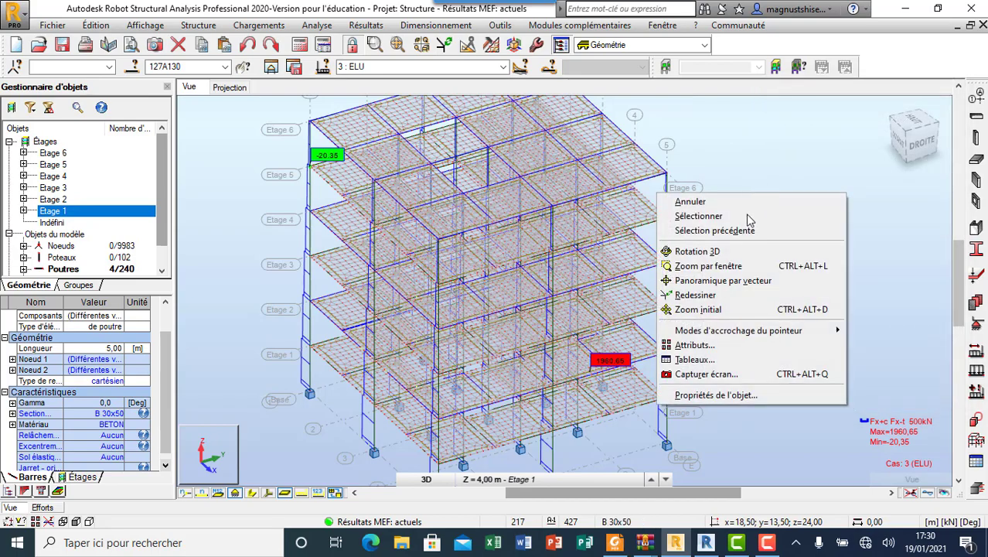
Orbit to a near-straight elevation and show the Fx diagram for 4 : ELS
{"action": "left_click", "coordinate": [746, 259]}
{"action": "mouse_move", "coordinate": [753, 276]}
{"action": "left_mouse_down"}
{"action": "mouse_move", "coordinate": [676, 241]}
{"action": "mouse_move", "coordinate": [626, 247]}
{"action": "mouse_move", "coordinate": [666, 239]}
{"action": "mouse_move", "coordinate": [517, 248]}
{"action": "mouse_move", "coordinate": [562, 397]}
{"action": "left_mouse_up"}
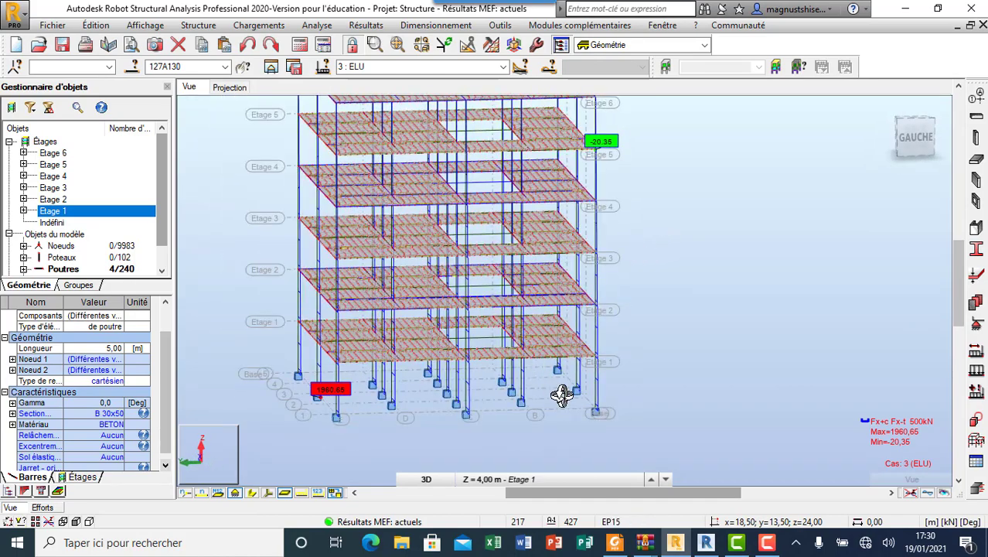
{"action": "left_click_drag", "start_coordinate": [701, 302], "coordinate": [639, 276]}
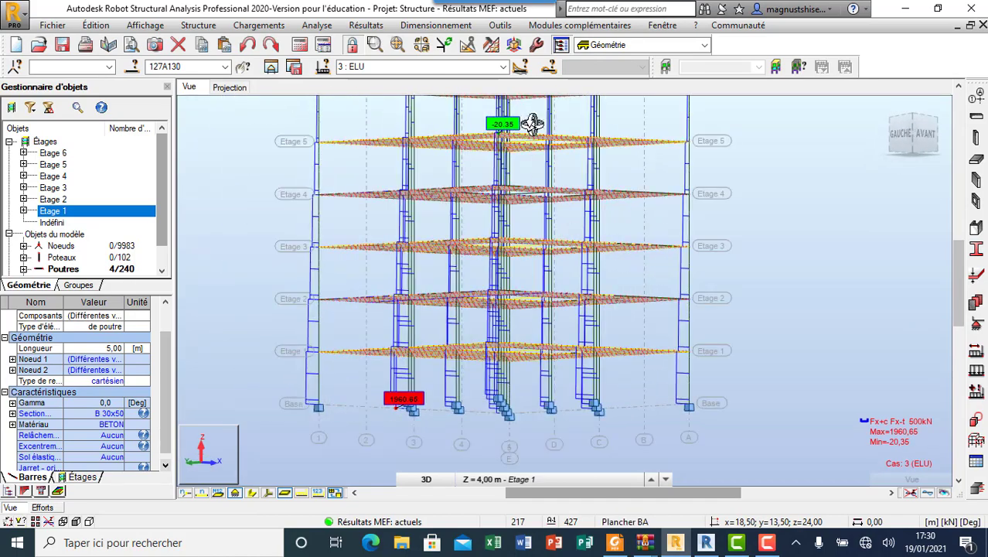
{"action": "left_click", "coordinate": [503, 67]}
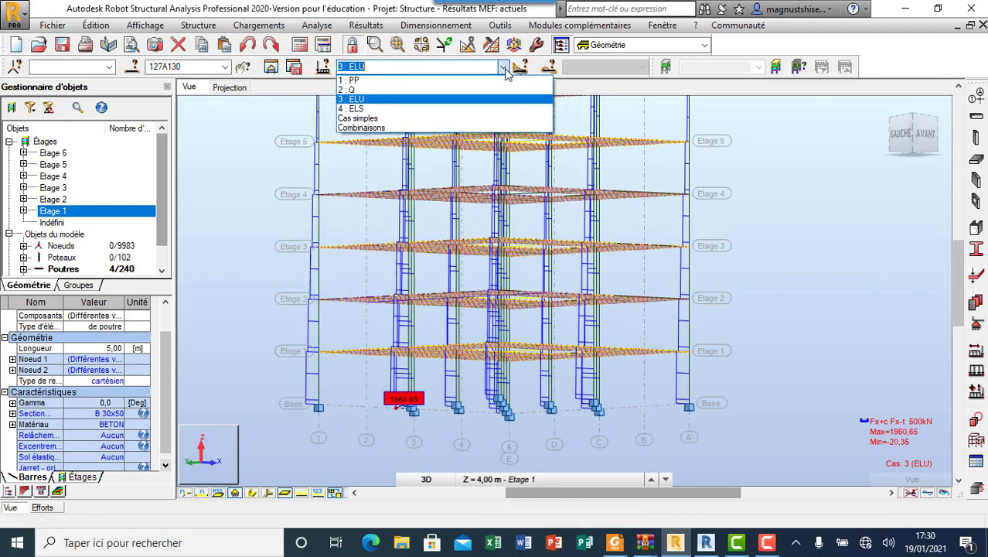
{"action": "left_click", "coordinate": [471, 109]}
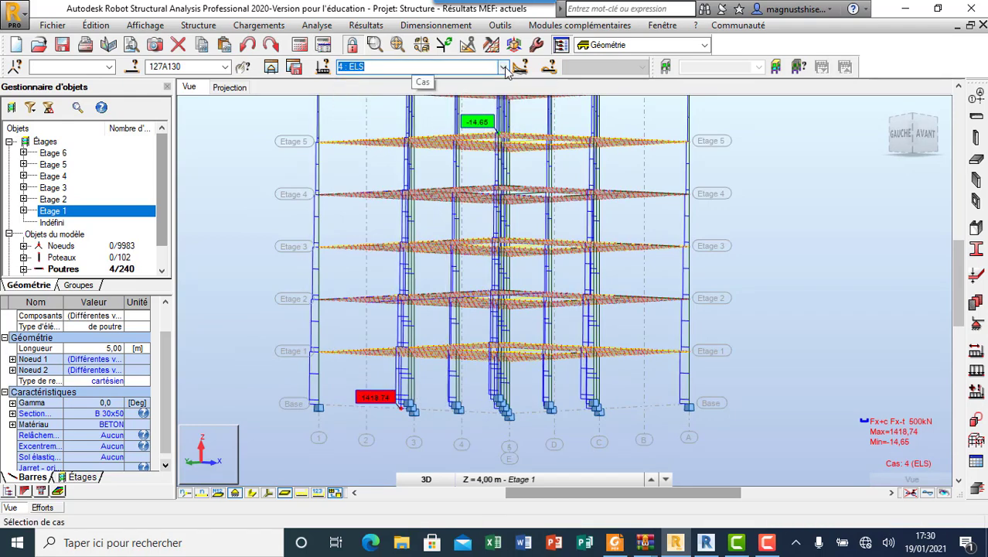
Switch the Fx diagram through 2 : Q and 1 : PP, then back to 3 : ELU
{"action": "left_click", "coordinate": [503, 67]}
{"action": "left_click", "coordinate": [484, 90]}
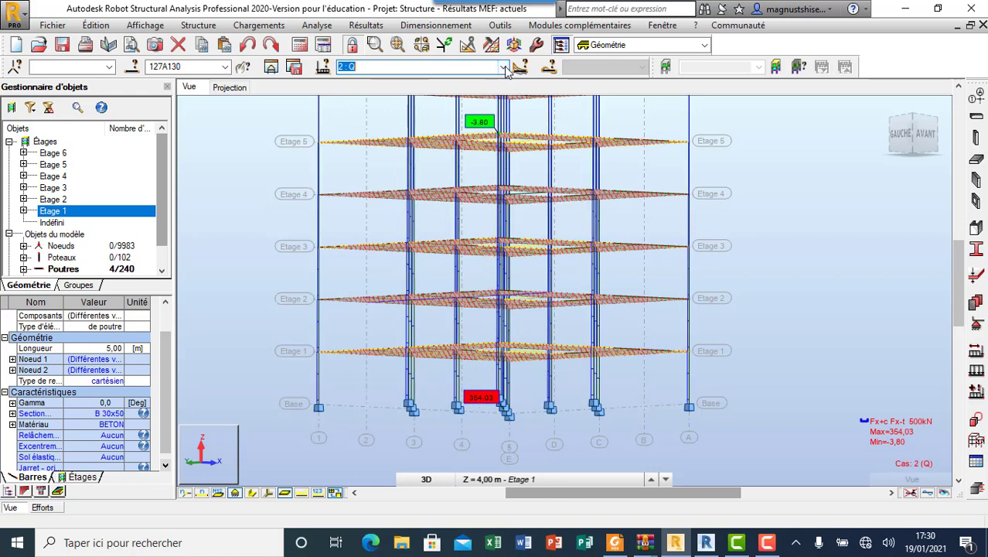
{"action": "left_click", "coordinate": [503, 68]}
{"action": "left_click", "coordinate": [499, 81]}
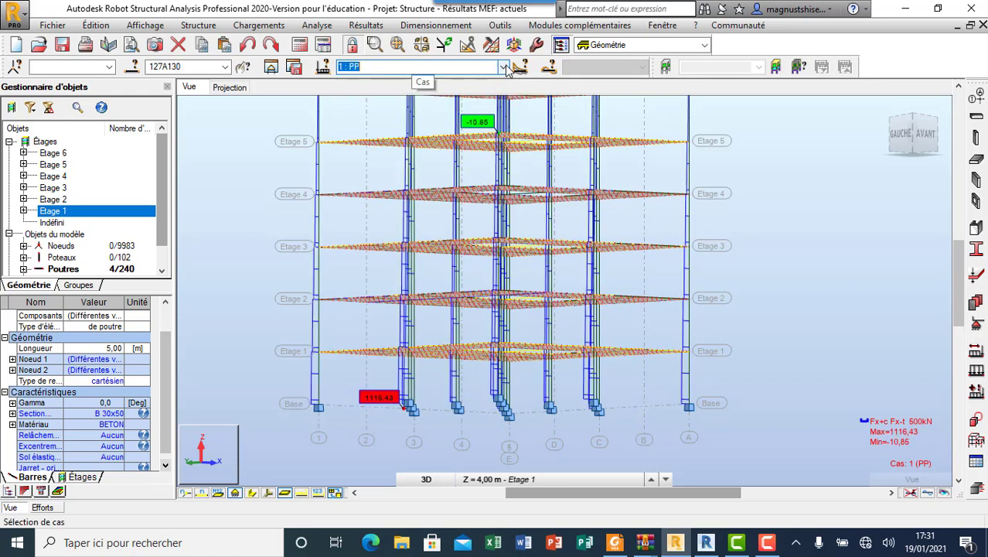
{"action": "left_click", "coordinate": [504, 68]}
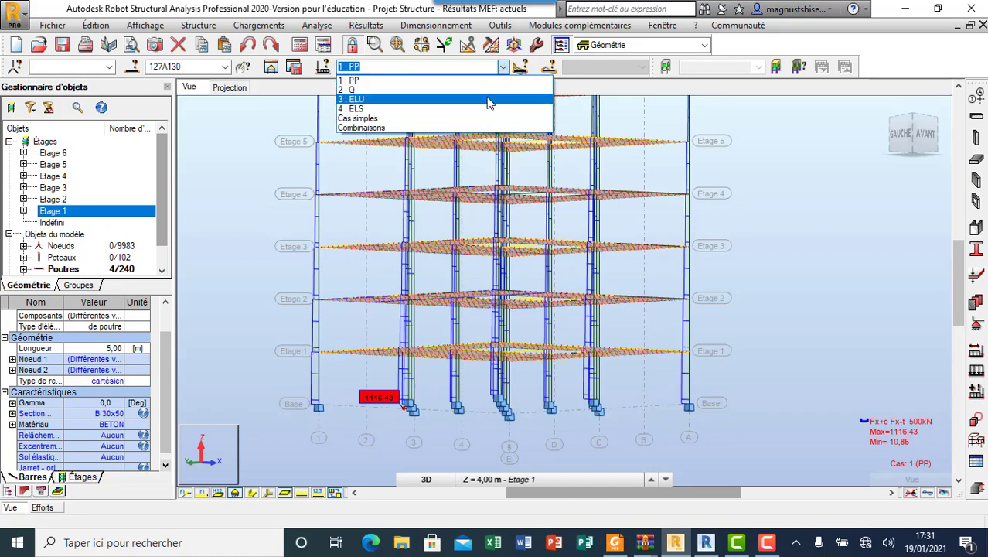
{"action": "left_click", "coordinate": [487, 99]}
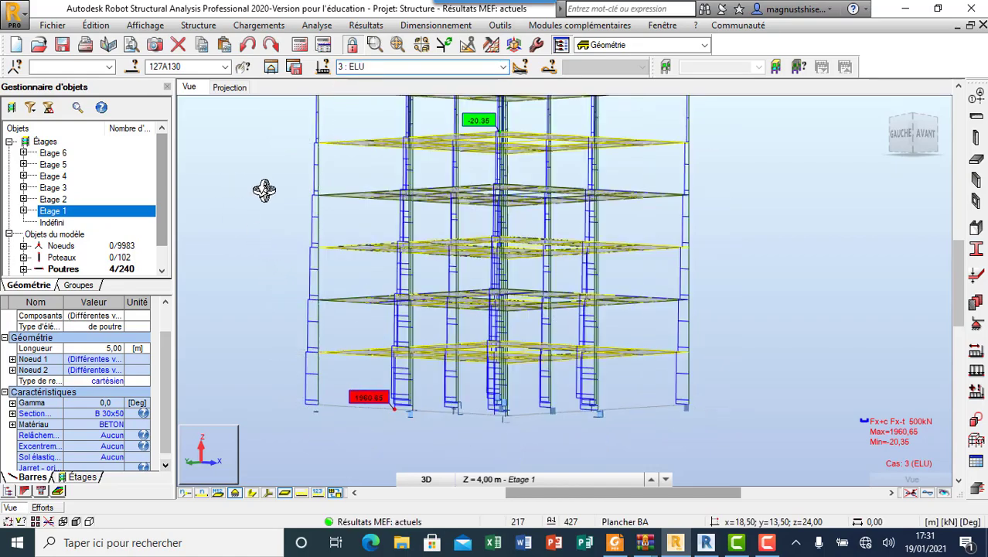
Orbit the model from behind and other angles to inspect the Fx diagram
{"action": "mouse_move", "coordinate": [264, 190]}
{"action": "middle_mouse_down", "text": "shift"}
{"action": "mouse_move", "coordinate": [487, 188]}
{"action": "mouse_move", "coordinate": [364, 177]}
{"action": "mouse_move", "coordinate": [311, 207]}
{"action": "mouse_move", "coordinate": [298, 209]}
{"action": "mouse_move", "coordinate": [298, 194]}
{"action": "mouse_move", "coordinate": [222, 198]}
{"action": "middle_mouse_up", "text": "shift"}
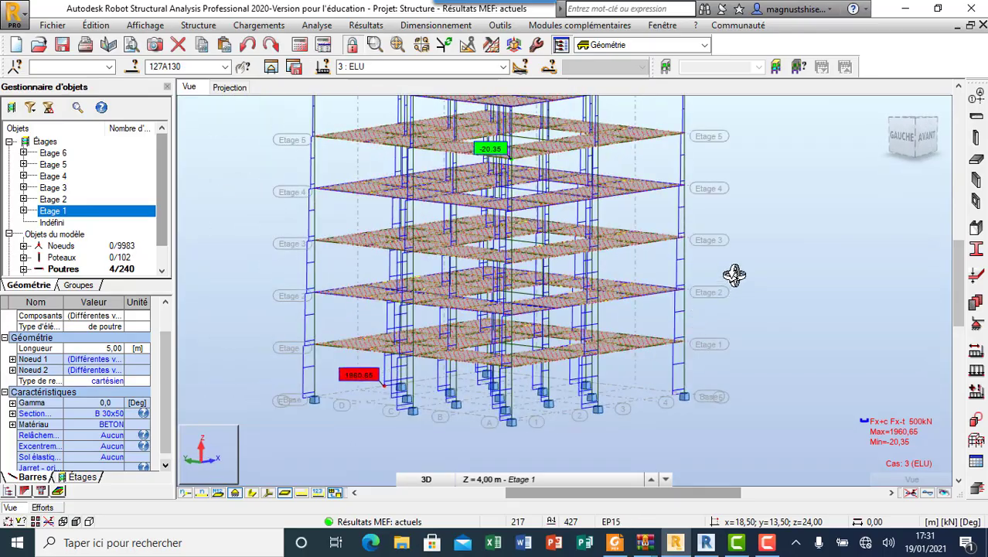
{"action": "mouse_move", "coordinate": [734, 274]}
{"action": "middle_mouse_down", "text": "shift"}
{"action": "mouse_move", "coordinate": [595, 264]}
{"action": "mouse_move", "coordinate": [640, 279]}
{"action": "middle_mouse_up", "text": "shift"}
{"action": "left_click_drag", "start_coordinate": [788, 257], "coordinate": [821, 272]}
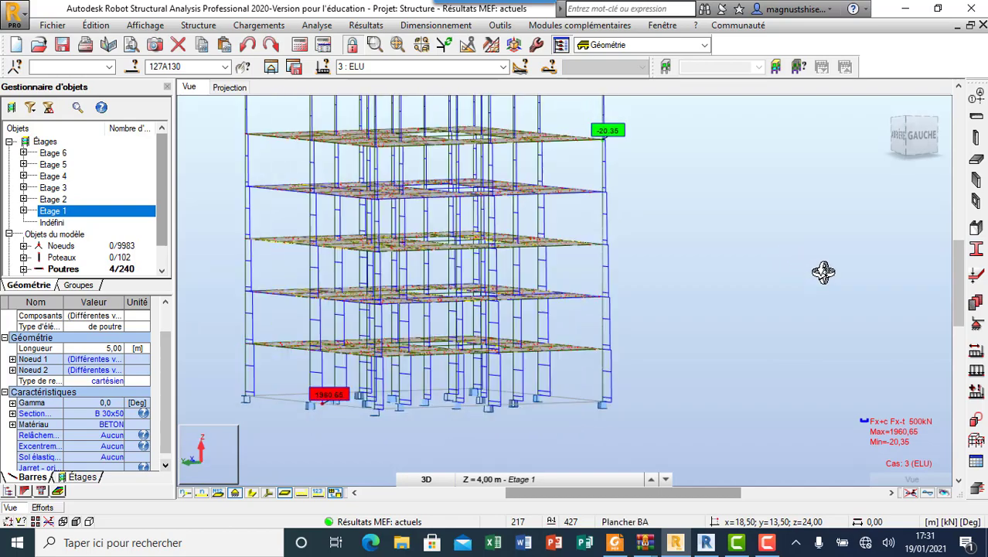
{"action": "mouse_move", "coordinate": [520, 420]}
{"action": "left_mouse_down"}
{"action": "mouse_move", "coordinate": [413, 415]}
{"action": "mouse_move", "coordinate": [330, 431]}
{"action": "left_mouse_up"}
{"action": "mouse_move", "coordinate": [534, 312]}
{"action": "left_mouse_down"}
{"action": "mouse_move", "coordinate": [471, 317]}
{"action": "mouse_move", "coordinate": [472, 276]}
{"action": "mouse_move", "coordinate": [300, 205]}
{"action": "left_mouse_up"}
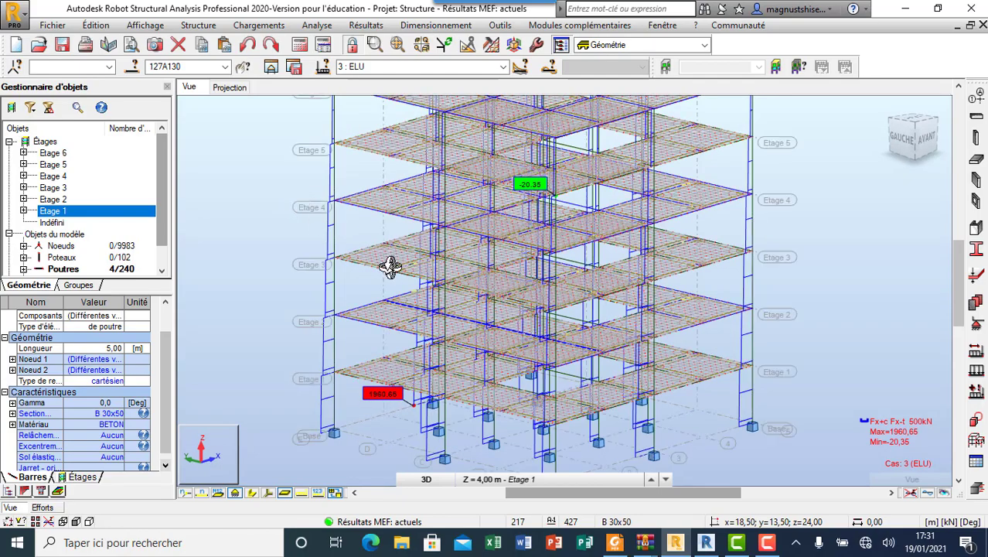
{"action": "scroll", "coordinate": [377, 311], "scroll_direction": "down", "scroll_amount": 2}
{"action": "scroll", "coordinate": [504, 408], "scroll_direction": "up", "scroll_amount": 2}
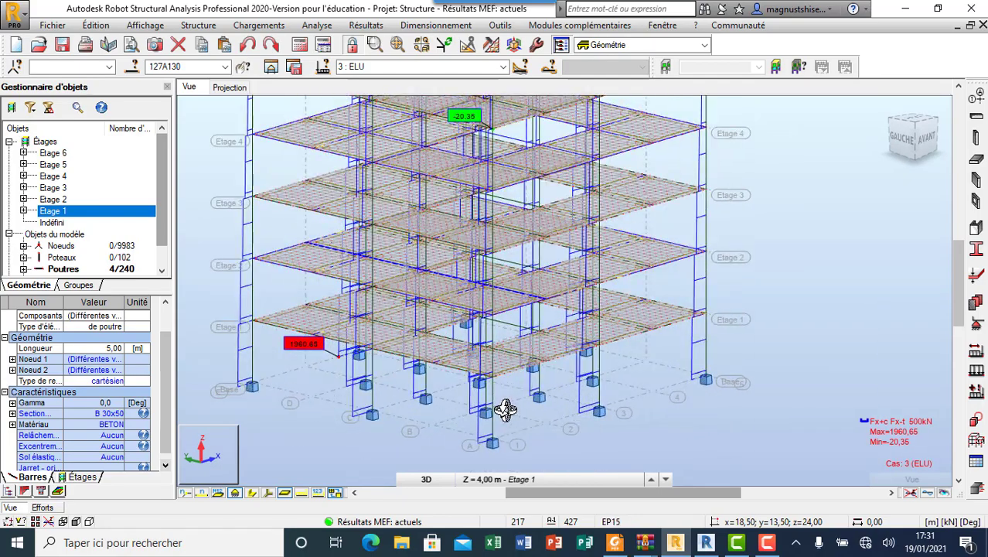
Zoom on a front view of the frame and reopen the Diagrammes - barres settings
{"action": "mouse_move", "coordinate": [641, 404]}
{"action": "left_mouse_down"}
{"action": "mouse_move", "coordinate": [593, 390]}
{"action": "mouse_move", "coordinate": [651, 398]}
{"action": "mouse_move", "coordinate": [385, 390]}
{"action": "mouse_move", "coordinate": [430, 402]}
{"action": "mouse_move", "coordinate": [504, 397]}
{"action": "left_mouse_up"}
{"action": "scroll", "coordinate": [504, 397], "scroll_direction": "down", "scroll_amount": 2}
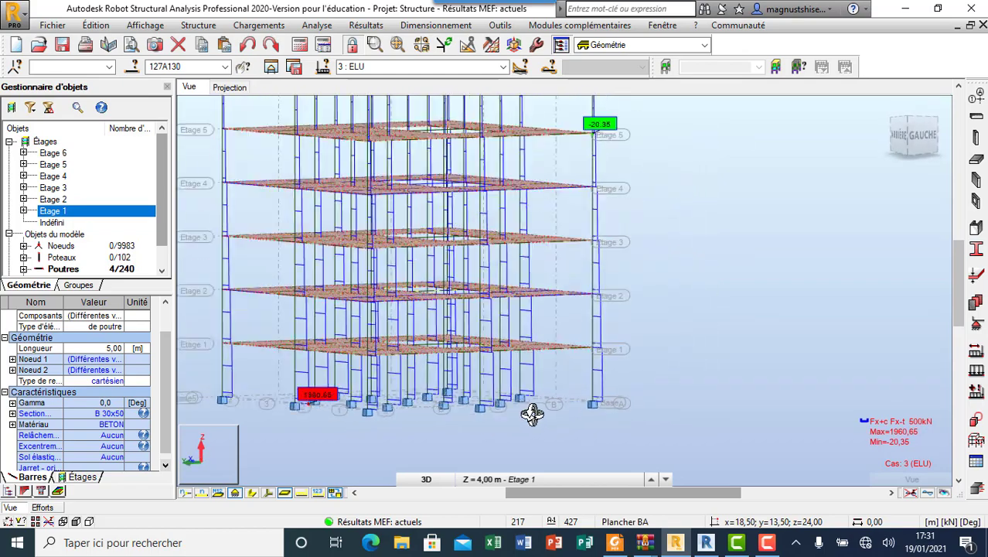
{"action": "scroll", "coordinate": [531, 410], "scroll_direction": "down", "scroll_amount": 2}
{"action": "scroll", "coordinate": [471, 362], "scroll_direction": "up", "scroll_amount": 2}
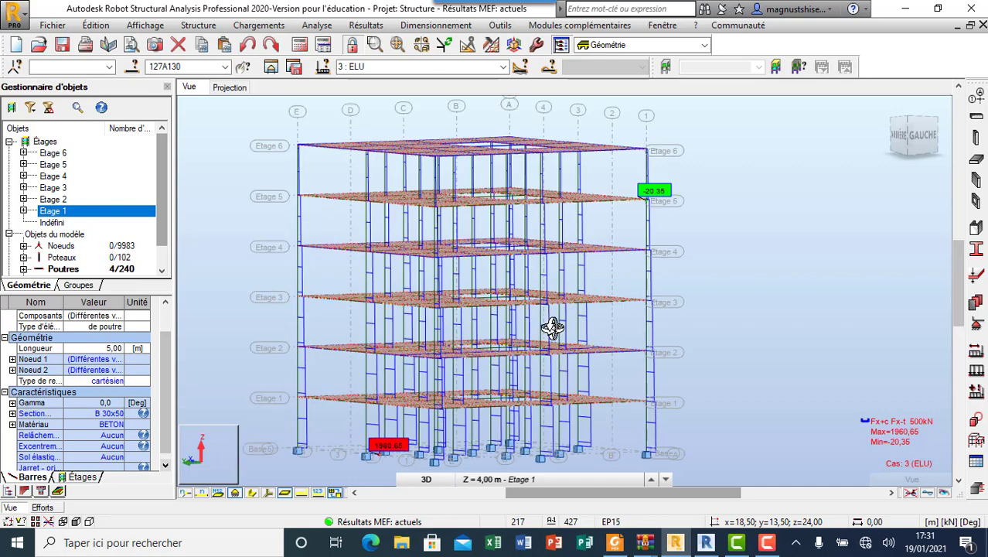
{"action": "left_click", "coordinate": [365, 25]}
{"action": "left_click", "coordinate": [402, 77]}
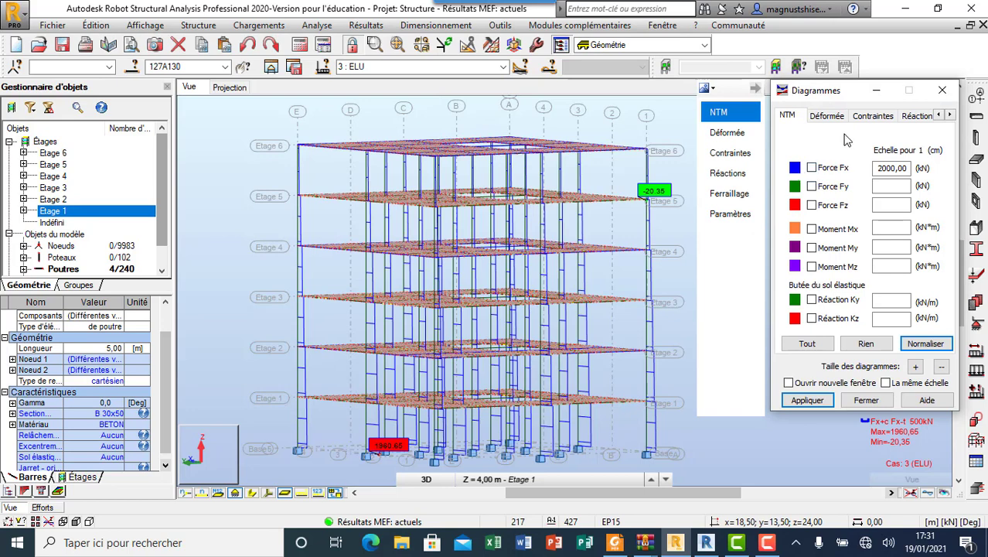
Show normalised vertical FZ support reactions instead of Fx, then hide their value labels
{"action": "left_click", "coordinate": [914, 116]}
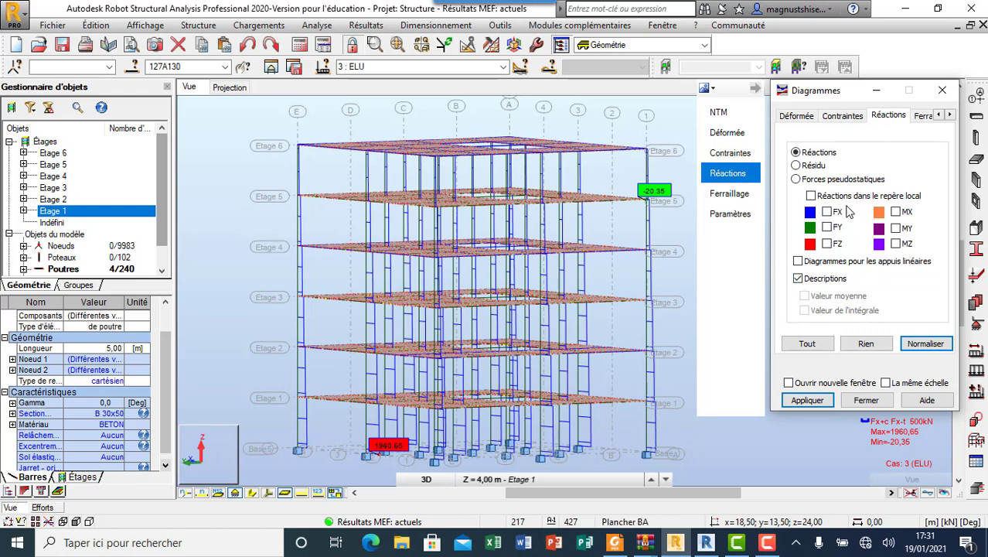
{"action": "left_click", "coordinate": [826, 244]}
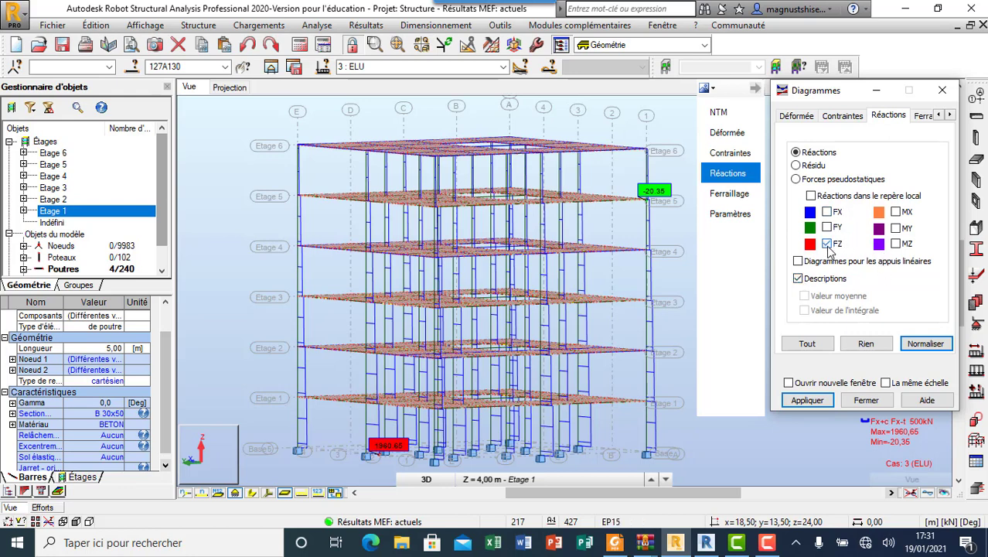
{"action": "left_click", "coordinate": [916, 348]}
{"action": "left_click", "coordinate": [833, 400]}
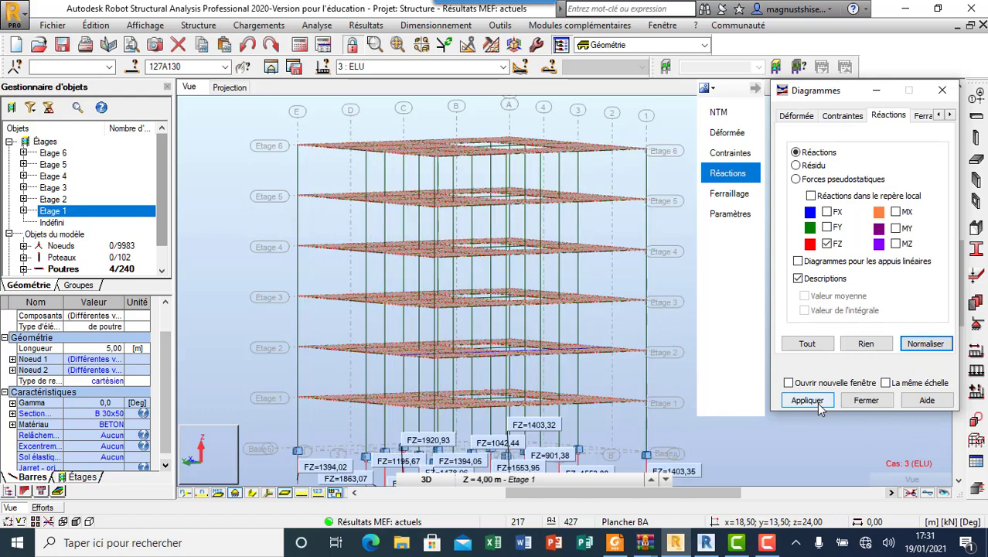
{"action": "scroll", "coordinate": [343, 292], "scroll_direction": "down", "scroll_amount": 3}
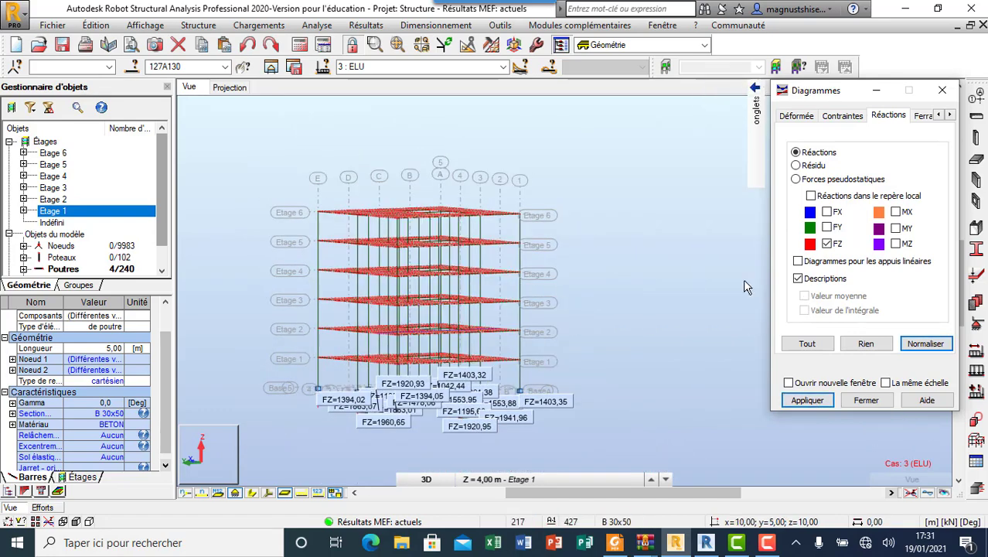
{"action": "scroll", "coordinate": [406, 416], "scroll_direction": "up", "scroll_amount": 1}
{"action": "scroll", "coordinate": [407, 415], "scroll_direction": "up", "scroll_amount": 4}
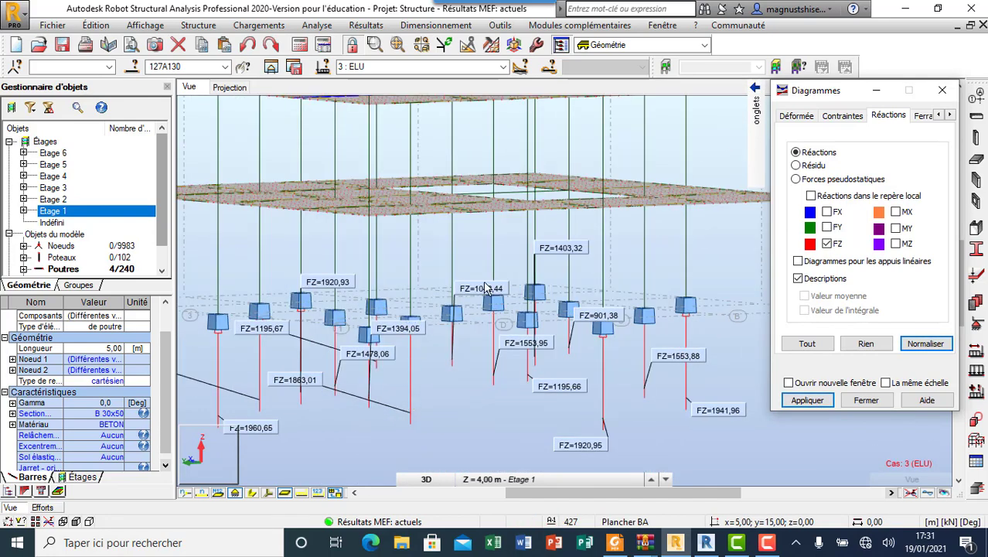
{"action": "scroll", "coordinate": [485, 287], "scroll_direction": "down", "scroll_amount": 2}
{"action": "scroll", "coordinate": [487, 375], "scroll_direction": "down", "scroll_amount": 2}
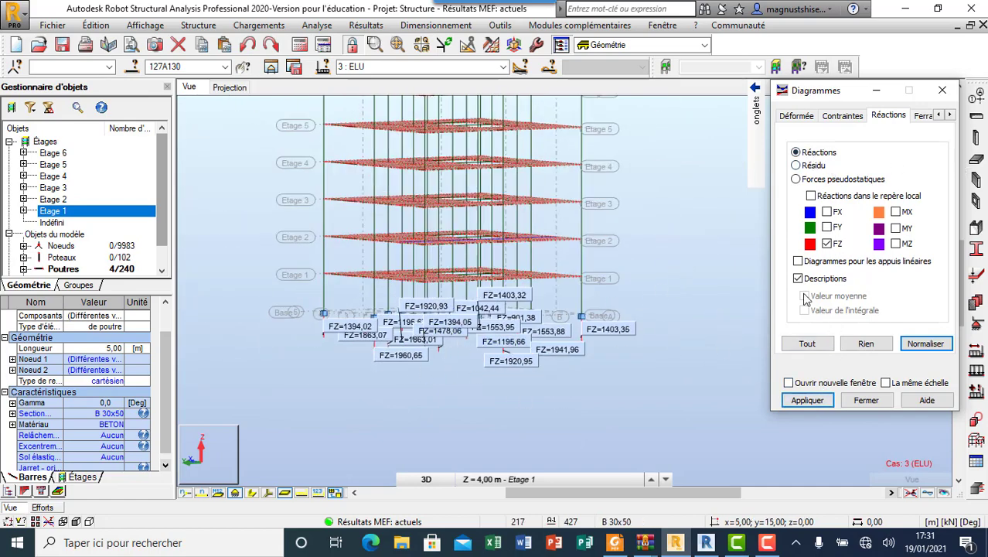
{"action": "left_click", "coordinate": [804, 400]}
Close the Diagrams dialog and open the Réactions result table via Tableaux
{"action": "left_click", "coordinate": [865, 400]}
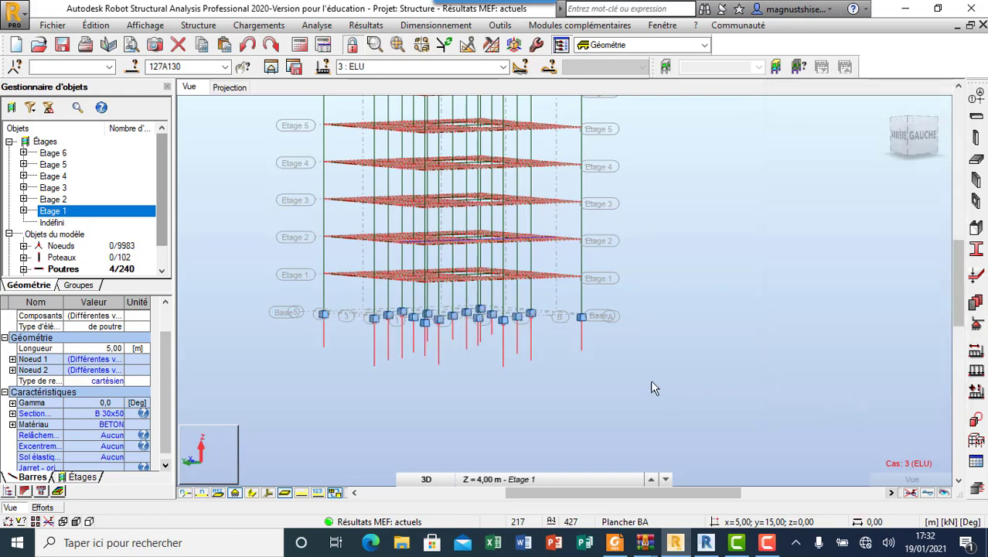
{"action": "right_click", "coordinate": [608, 279]}
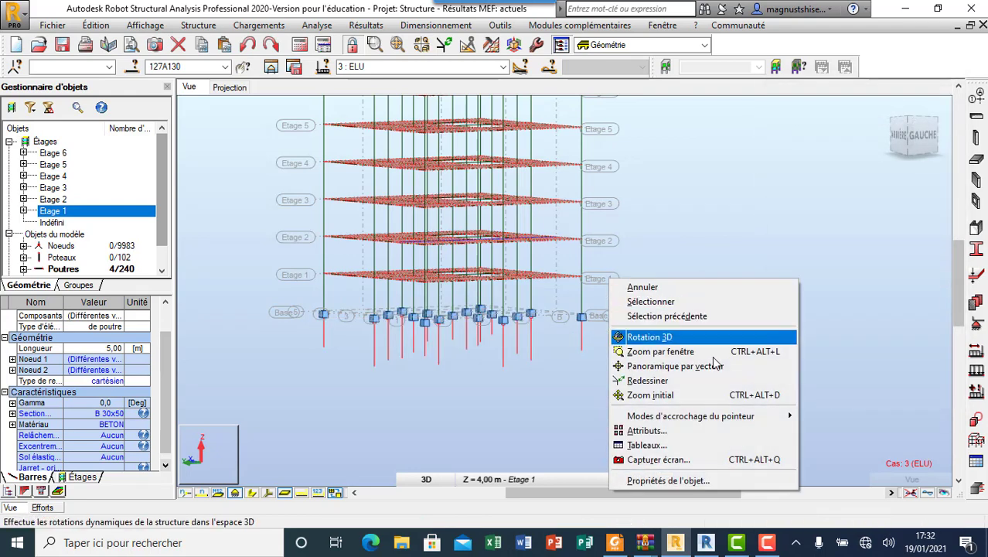
{"action": "left_click", "coordinate": [682, 444]}
{"action": "left_click", "coordinate": [419, 355]}
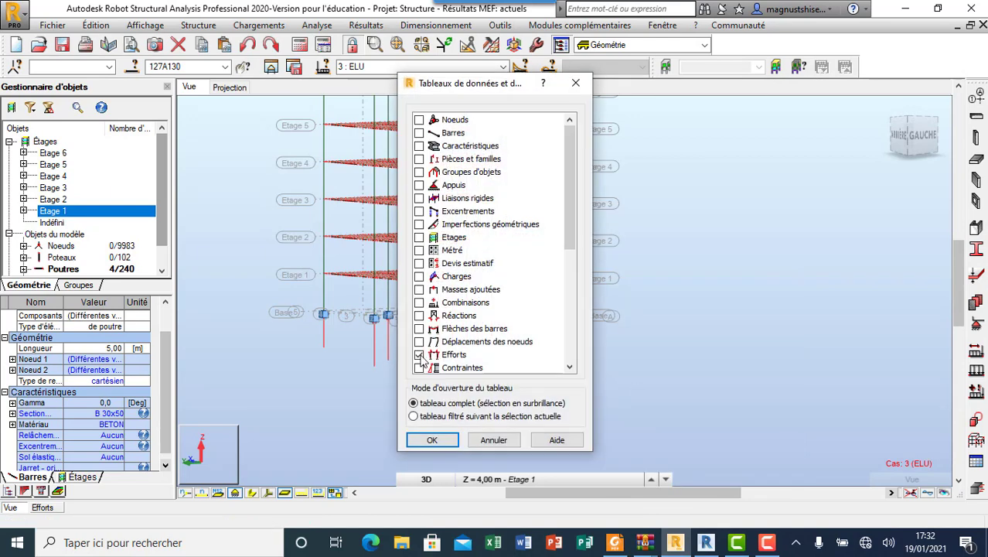
{"action": "left_click", "coordinate": [424, 355]}
{"action": "left_click", "coordinate": [419, 316]}
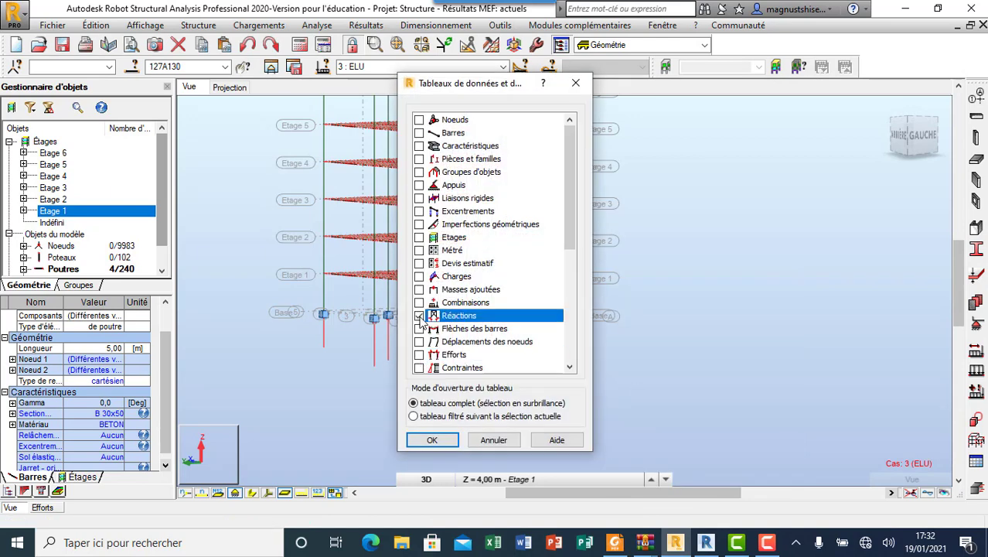
{"action": "left_click", "coordinate": [433, 440]}
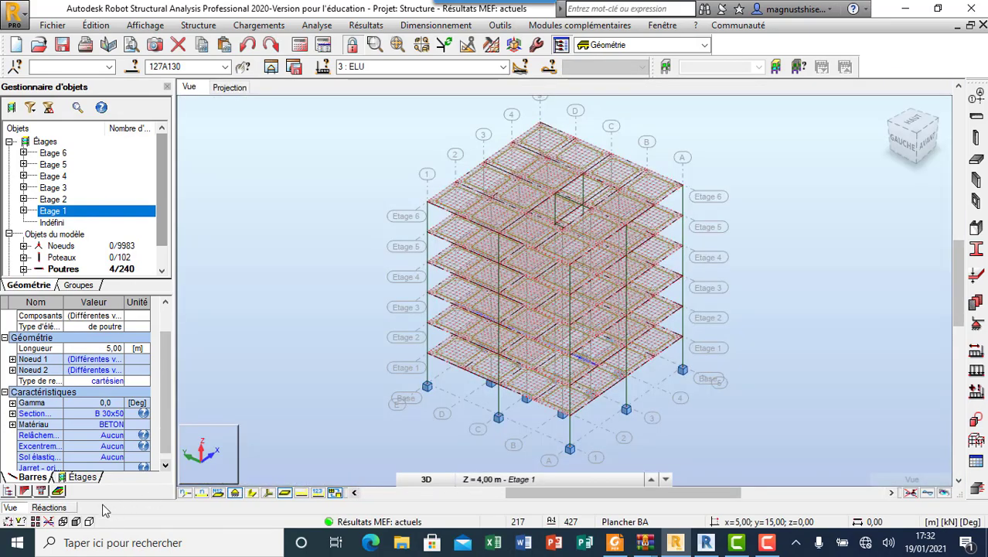
Review the Réactions global extremes, peaking at FZ 1960,65 kN on node 29, then return to the 3D view
{"action": "left_click", "coordinate": [48, 507]}
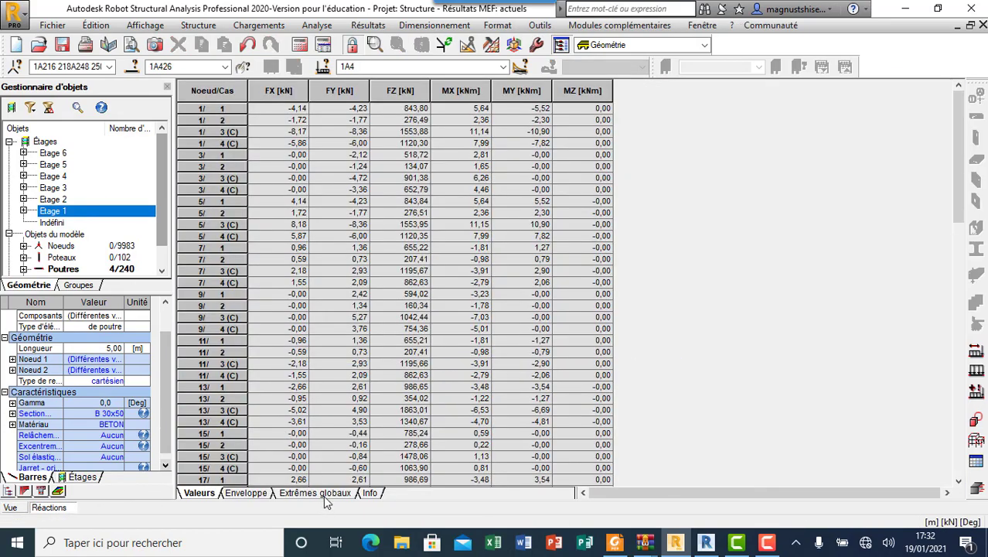
{"action": "left_click", "coordinate": [324, 493]}
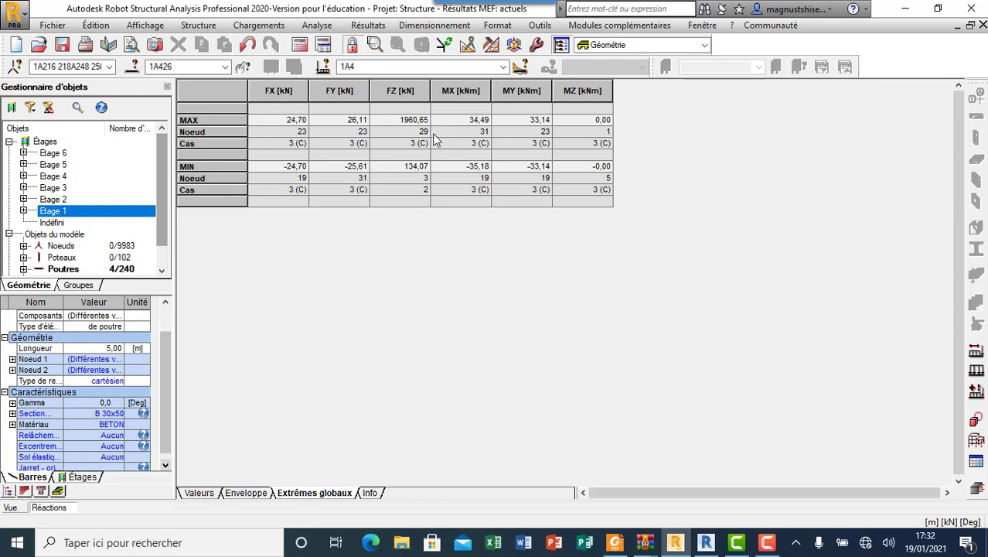
{"action": "left_click", "coordinate": [10, 507]}
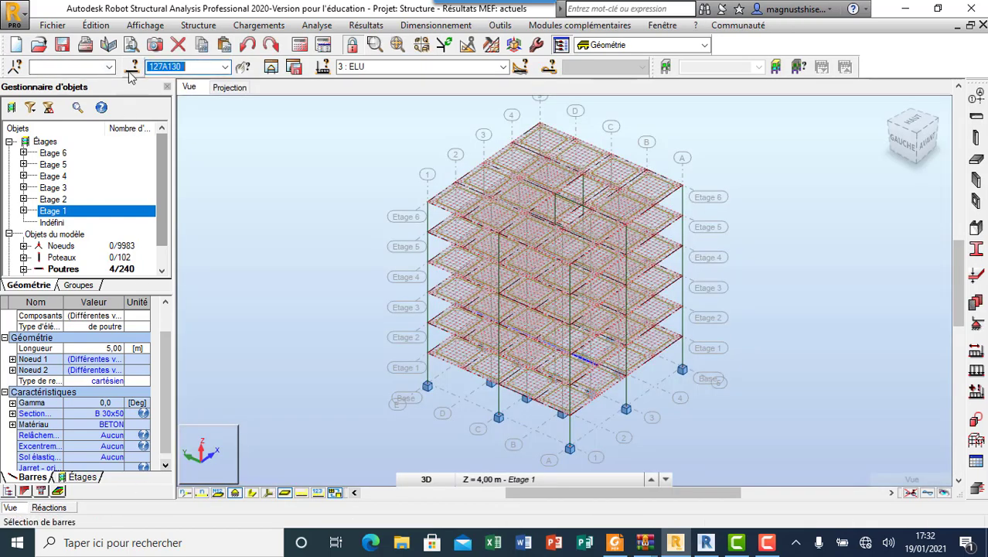
Clear the bar selection 127A130 and select support node 29 in the Géométrie layout
{"action": "double_click", "coordinate": [187, 66]}
{"action": "key", "text": "BackSpace"}
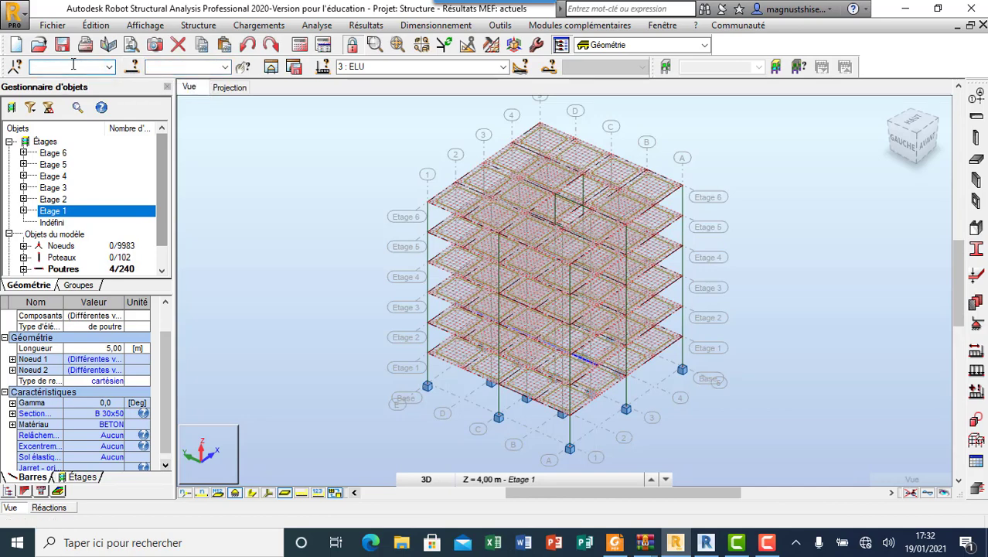
{"action": "left_click", "coordinate": [321, 164]}
{"action": "left_click", "coordinate": [86, 68]}
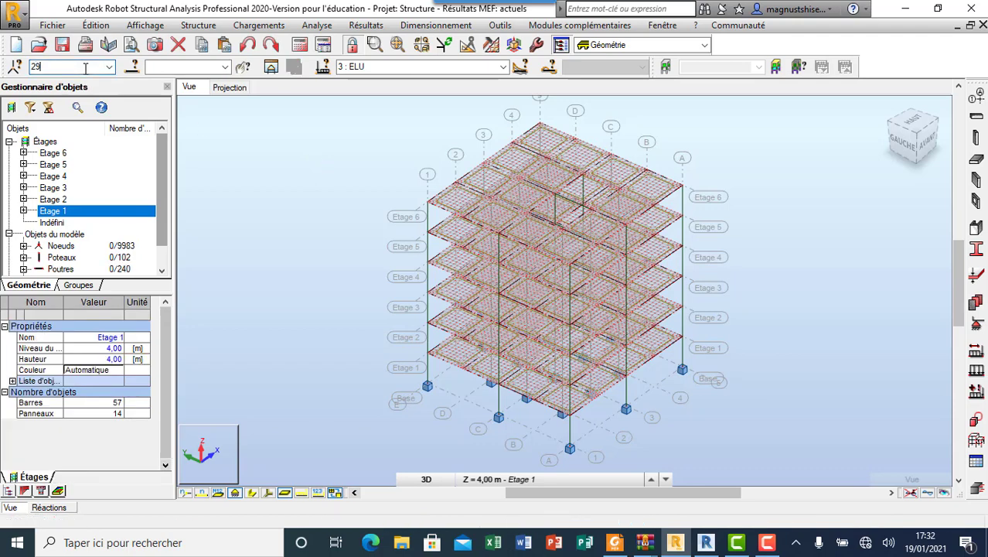
{"action": "key", "text": "Return"}
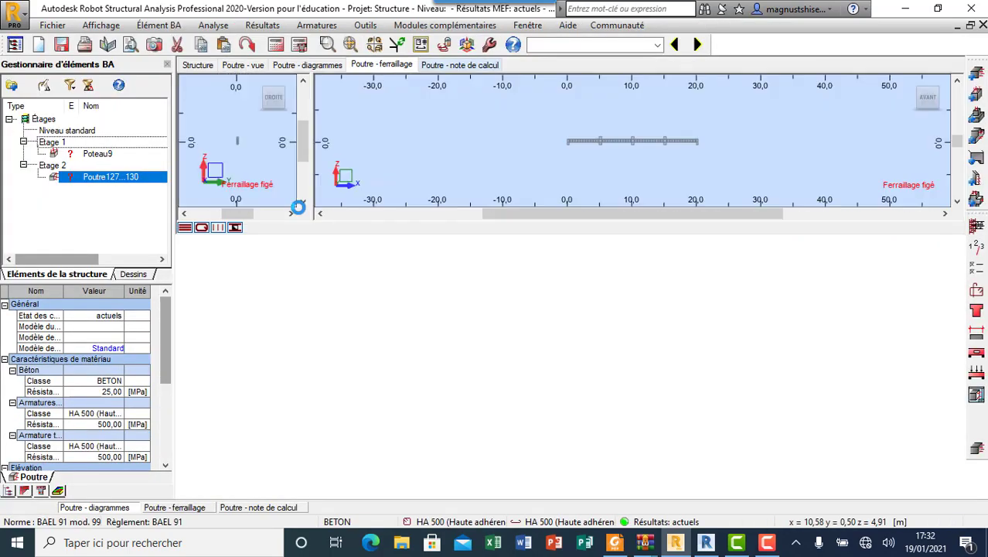
{"action": "left_click", "coordinate": [600, 305]}
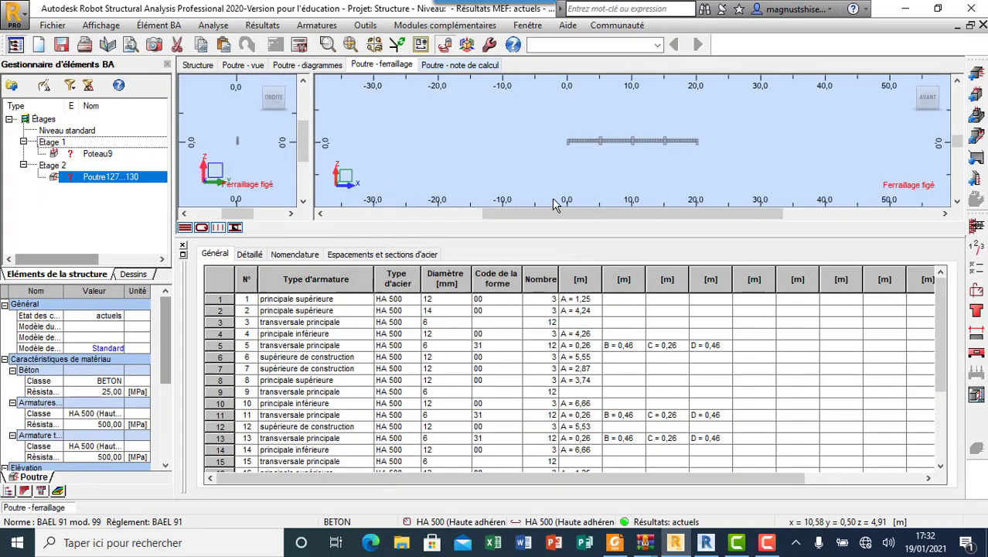
{"action": "left_click", "coordinate": [657, 44]}
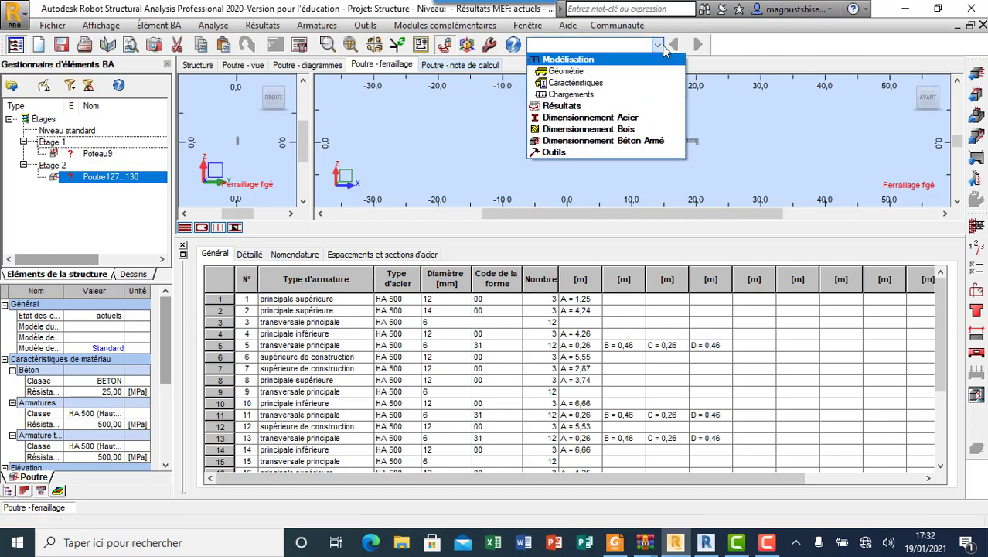
{"action": "left_click", "coordinate": [566, 84]}
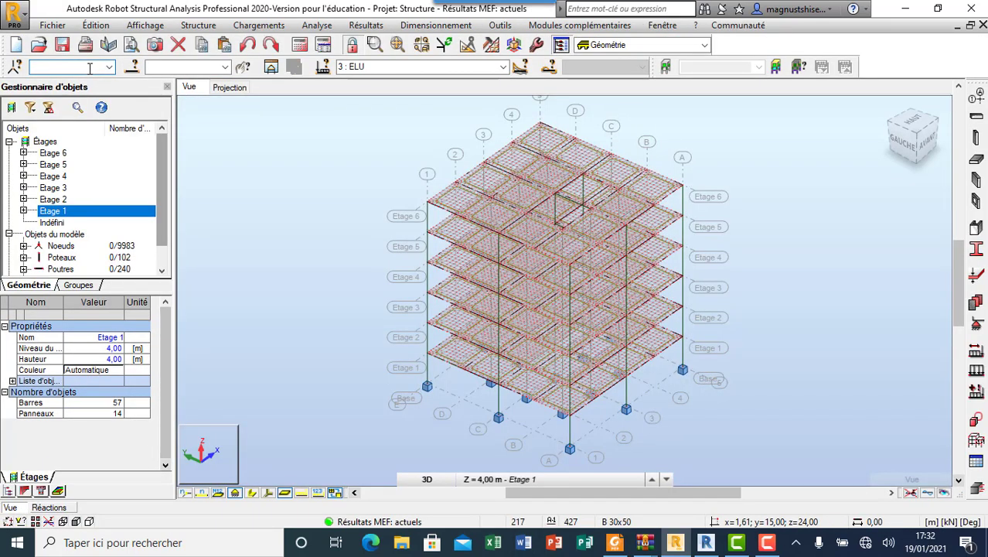
{"action": "type", "text": "29"}
{"action": "key", "text": "Return"}
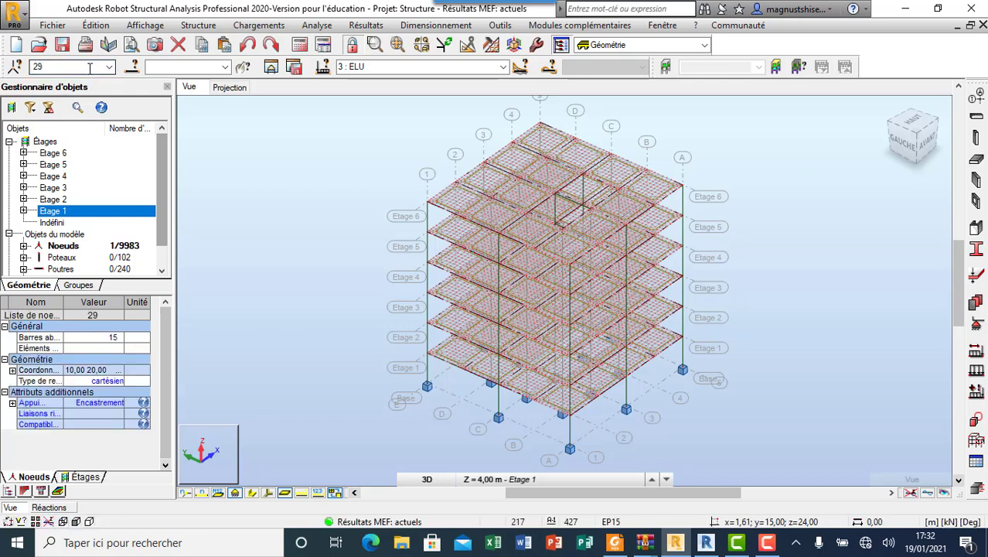
Orbit and zoom the model to bring the fixed base supports into close view
{"action": "right_click", "coordinate": [770, 332]}
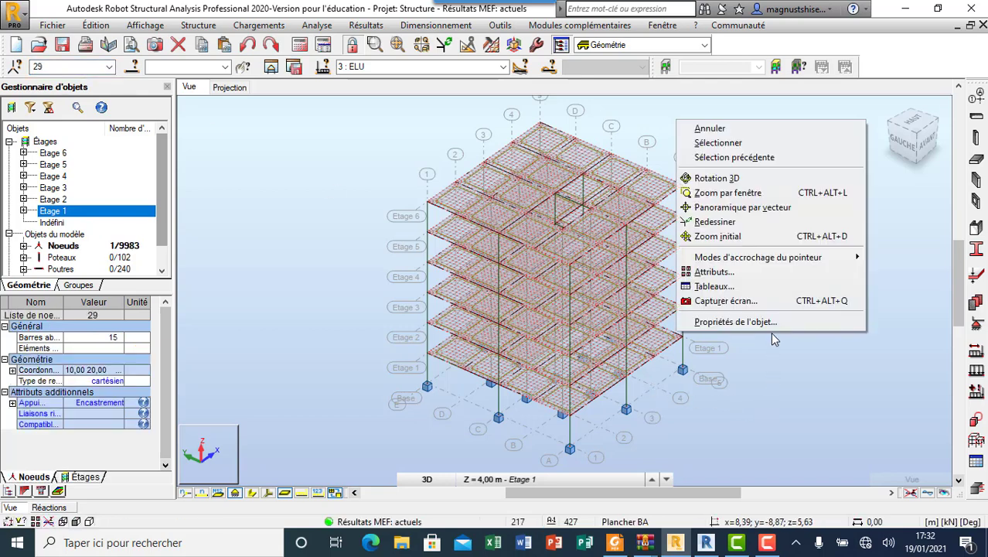
{"action": "left_click", "coordinate": [740, 182]}
{"action": "mouse_move", "coordinate": [740, 183]}
{"action": "left_mouse_down"}
{"action": "mouse_move", "coordinate": [671, 264]}
{"action": "mouse_move", "coordinate": [589, 251]}
{"action": "mouse_move", "coordinate": [524, 262]}
{"action": "left_mouse_up"}
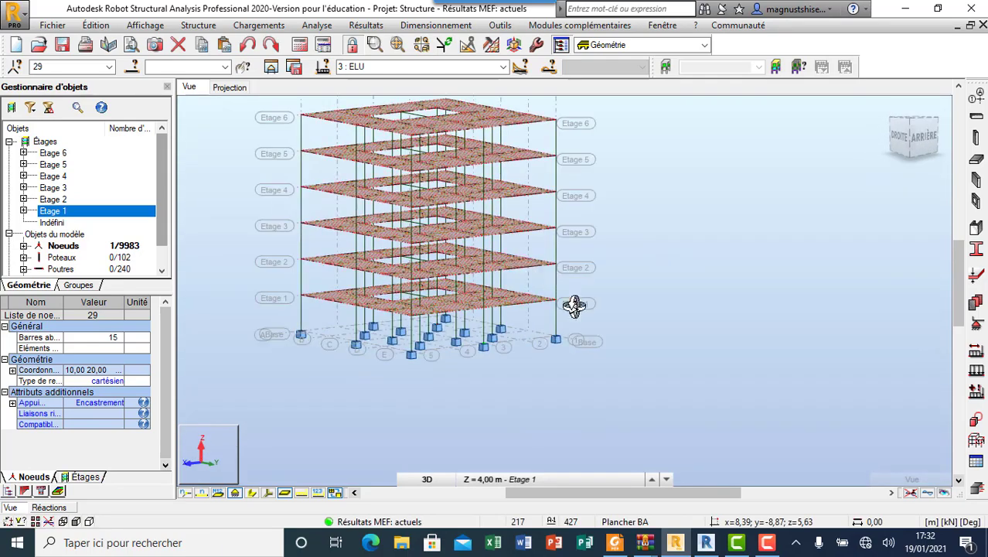
{"action": "mouse_move", "coordinate": [503, 350]}
{"action": "left_mouse_down"}
{"action": "mouse_move", "coordinate": [505, 363]}
{"action": "mouse_move", "coordinate": [463, 342]}
{"action": "left_mouse_up"}
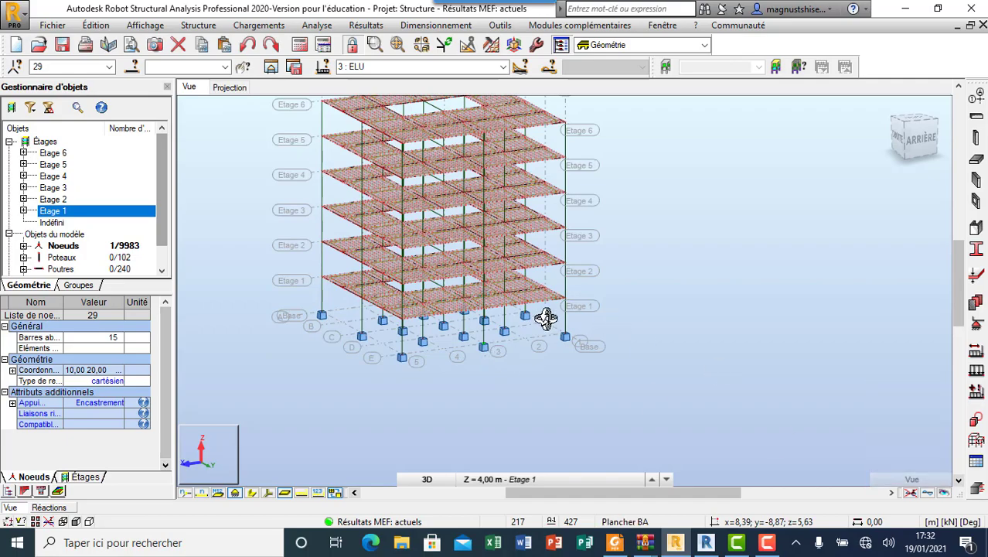
{"action": "scroll", "coordinate": [479, 317], "scroll_direction": "up", "scroll_amount": 3}
{"action": "scroll", "coordinate": [572, 383], "scroll_direction": "up", "scroll_amount": 2}
{"action": "scroll", "coordinate": [566, 382], "scroll_direction": "down", "scroll_amount": 2}
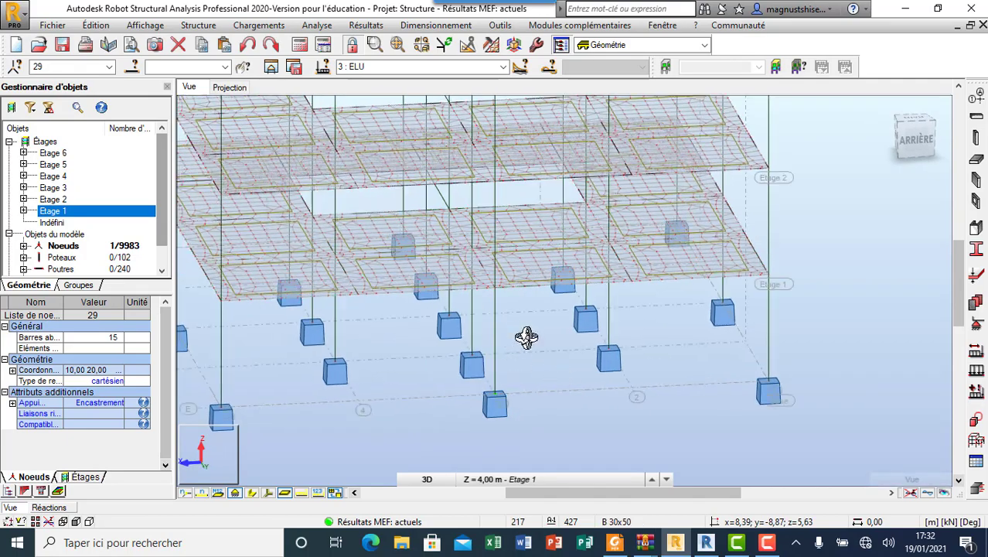
{"action": "mouse_move", "coordinate": [525, 335]}
{"action": "left_mouse_down"}
{"action": "mouse_move", "coordinate": [683, 408]}
{"action": "mouse_move", "coordinate": [567, 368]}
{"action": "mouse_move", "coordinate": [501, 368]}
{"action": "mouse_move", "coordinate": [602, 391]}
{"action": "left_mouse_up"}
{"action": "scroll", "coordinate": [562, 379], "scroll_direction": "up", "scroll_amount": 2}
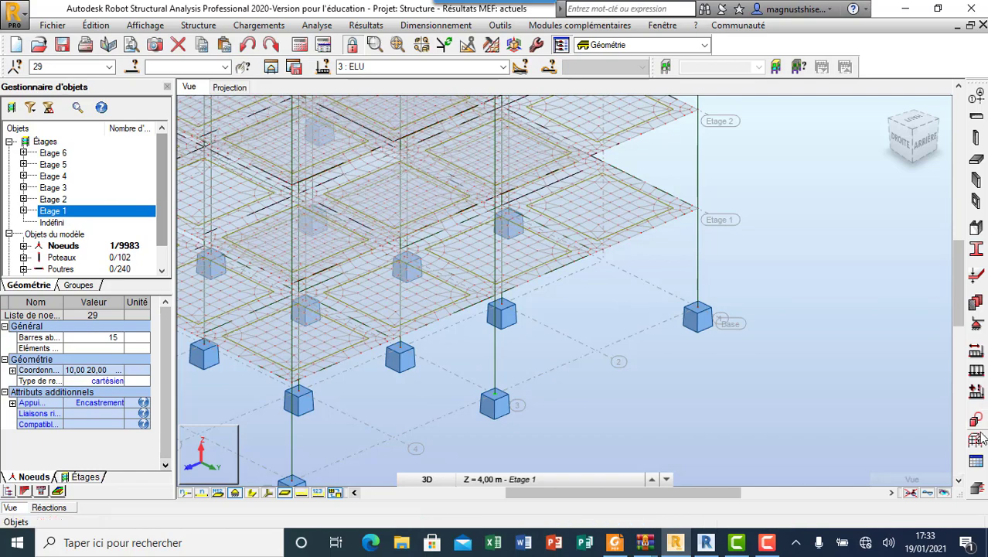
Launch RC footing design for node 29, accept the Semelles parameters, and select Semelle29
{"action": "left_click", "coordinate": [976, 490]}
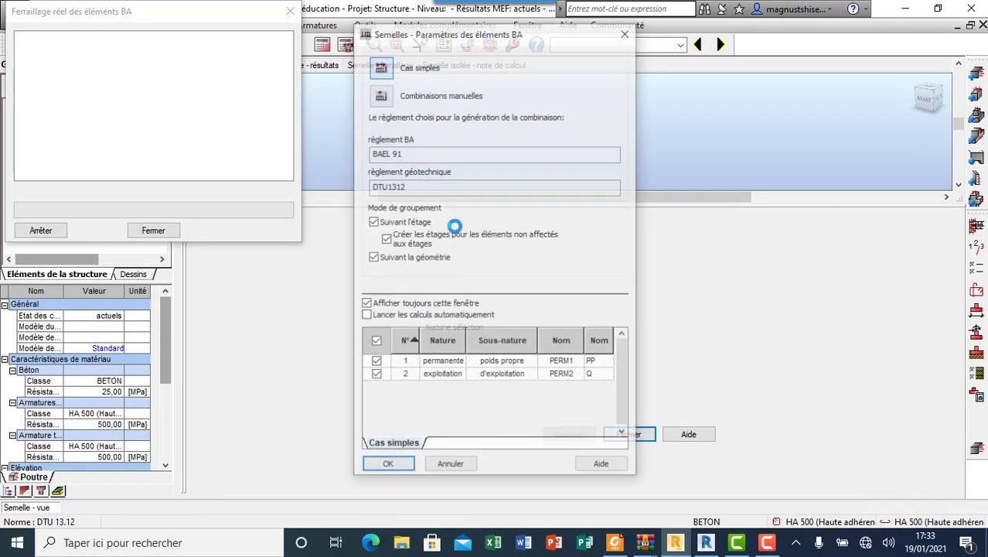
{"action": "left_click", "coordinate": [387, 465]}
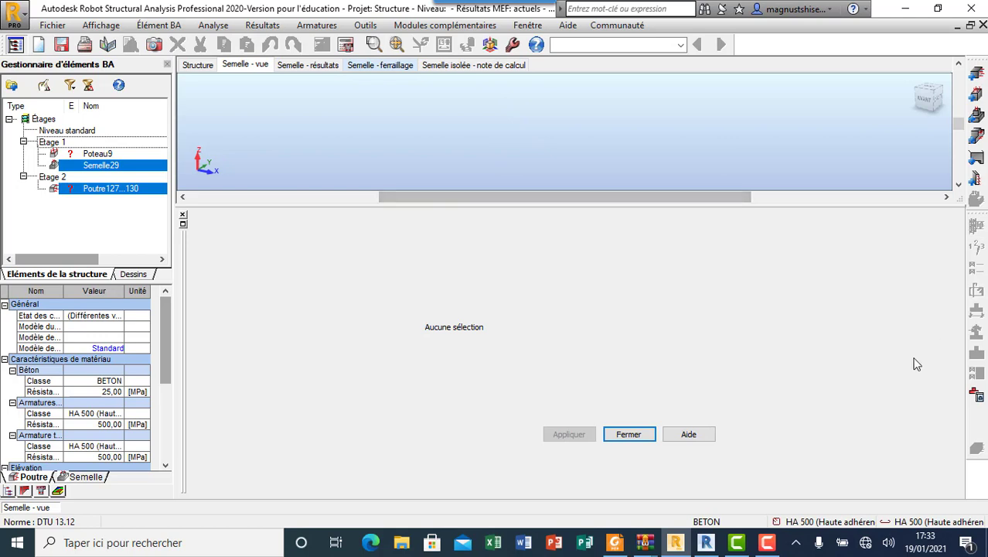
{"action": "left_click", "coordinate": [99, 167]}
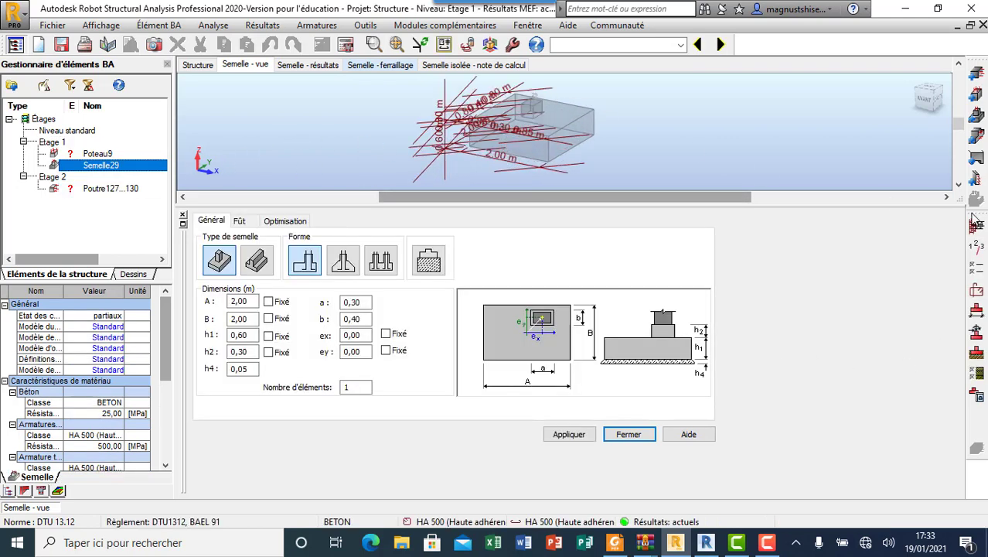
Review the Béton, Acier longitudinal and Acier transversal tabs in Options de calcul and confirm
{"action": "left_click", "coordinate": [978, 271]}
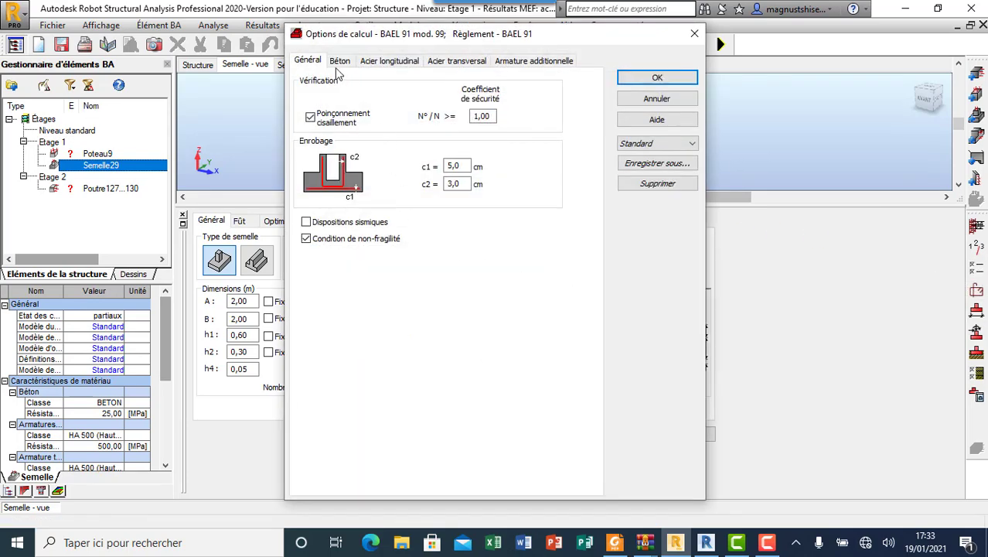
{"action": "left_click", "coordinate": [340, 61]}
{"action": "left_click", "coordinate": [374, 61]}
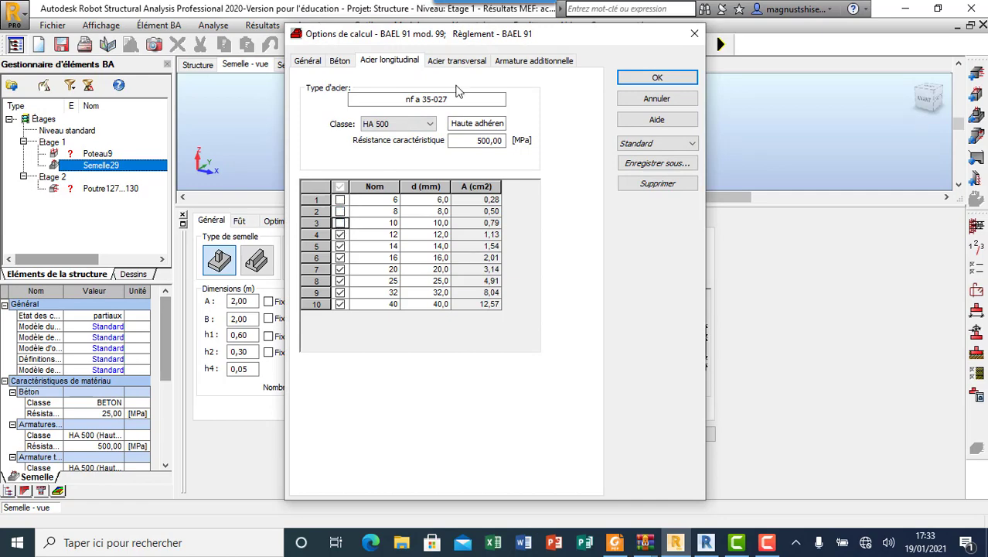
{"action": "left_click", "coordinate": [458, 61]}
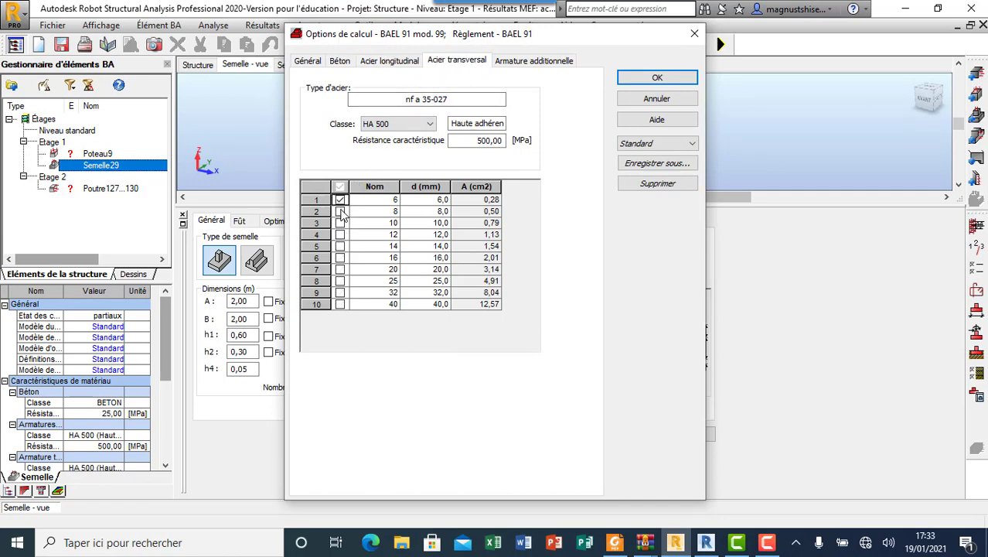
{"action": "left_click", "coordinate": [657, 78]}
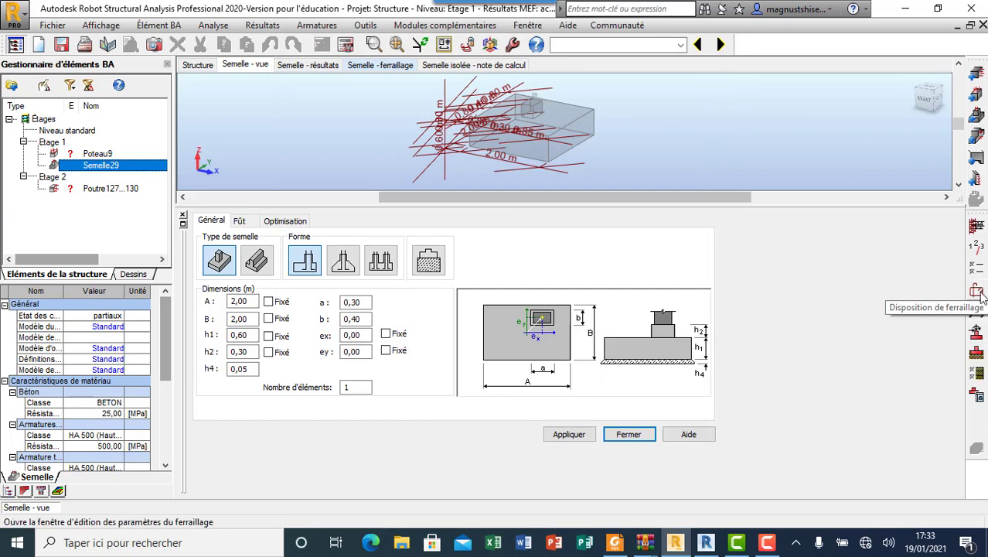
Check the Semelle and Fût settings in Disposition de ferraillage and confirm
{"action": "left_click", "coordinate": [975, 290]}
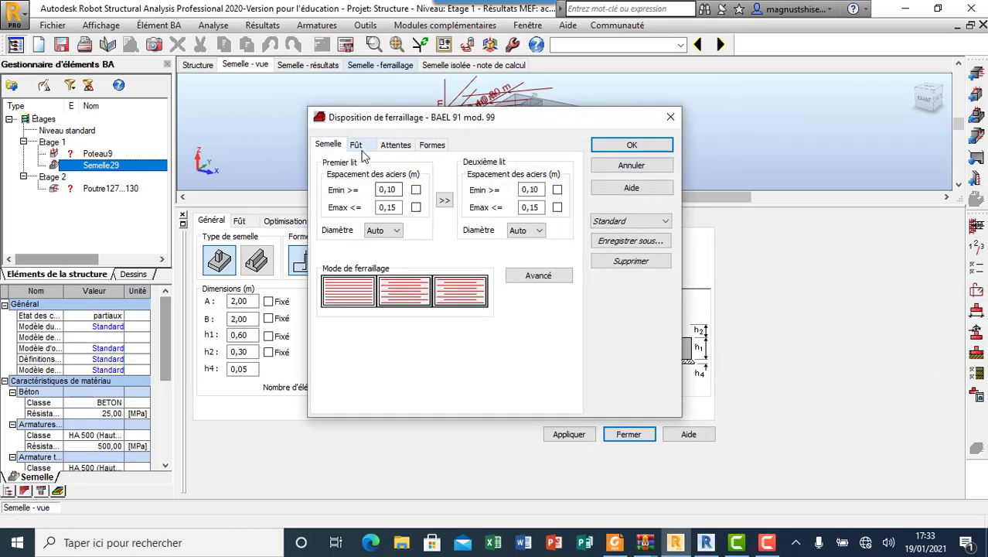
{"action": "left_click", "coordinate": [361, 147]}
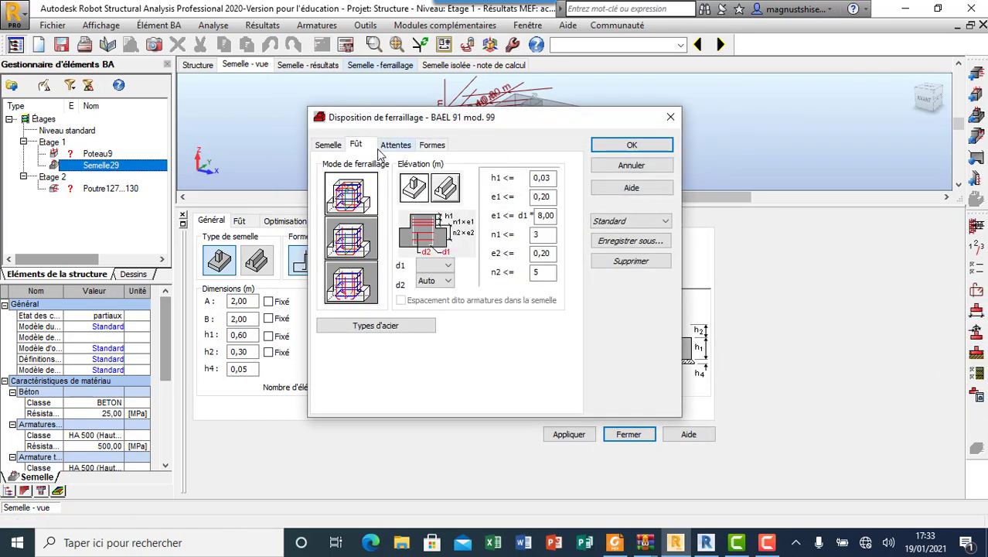
{"action": "left_click", "coordinate": [597, 145]}
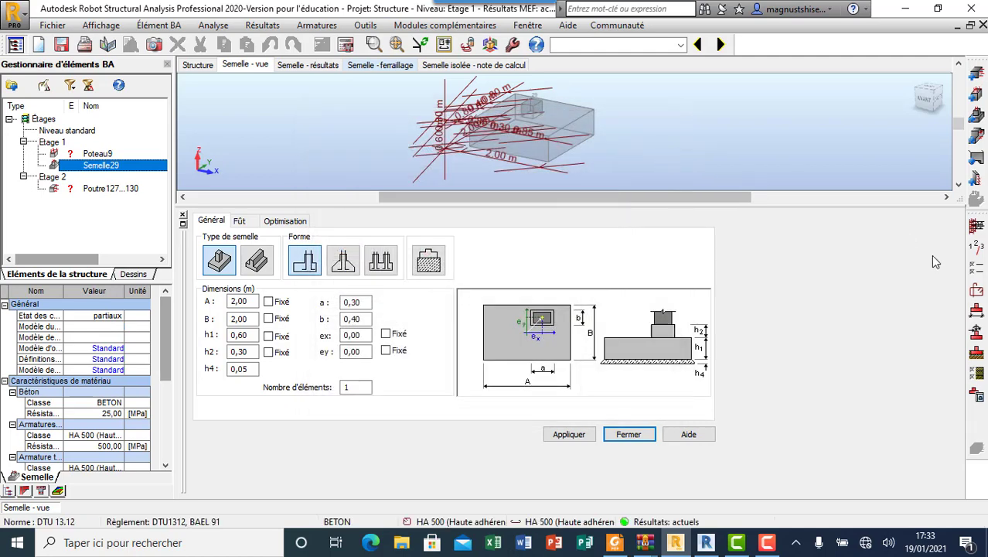
Set the footing's excavation bottom level to -1,50 m in the soil parameters
{"action": "left_click", "coordinate": [976, 353]}
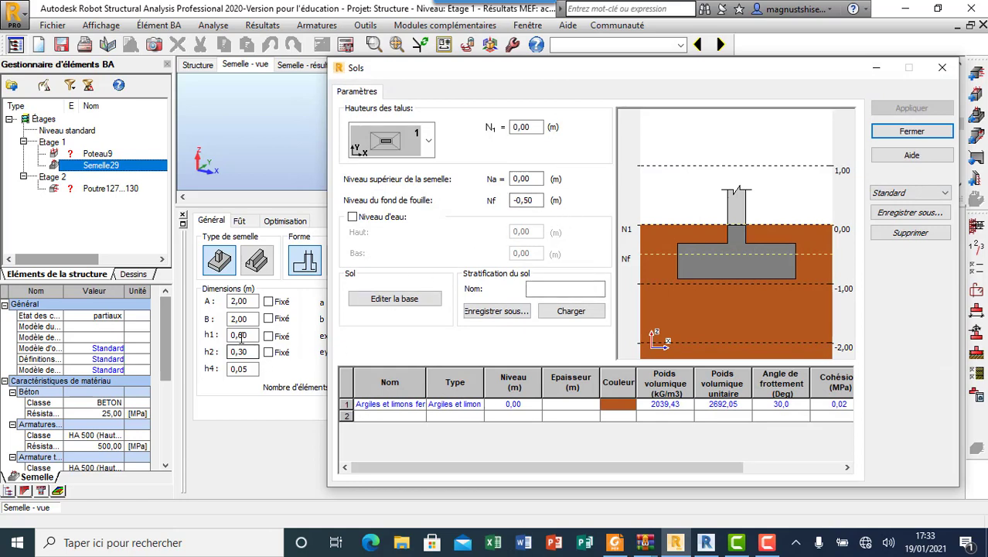
{"action": "double_click", "coordinate": [523, 200]}
{"action": "type", "text": "1"}
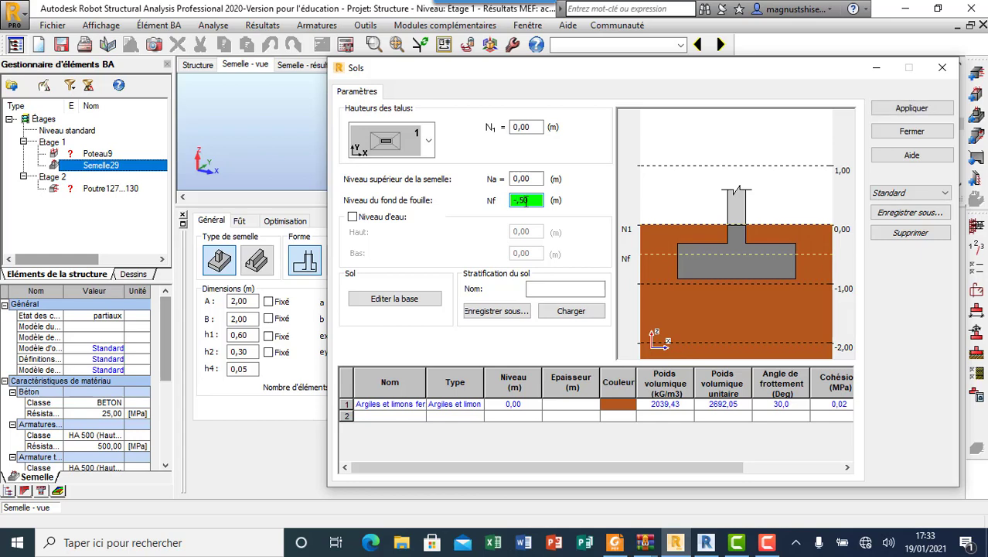
{"action": "left_click", "coordinate": [920, 109]}
{"action": "left_click", "coordinate": [955, 70]}
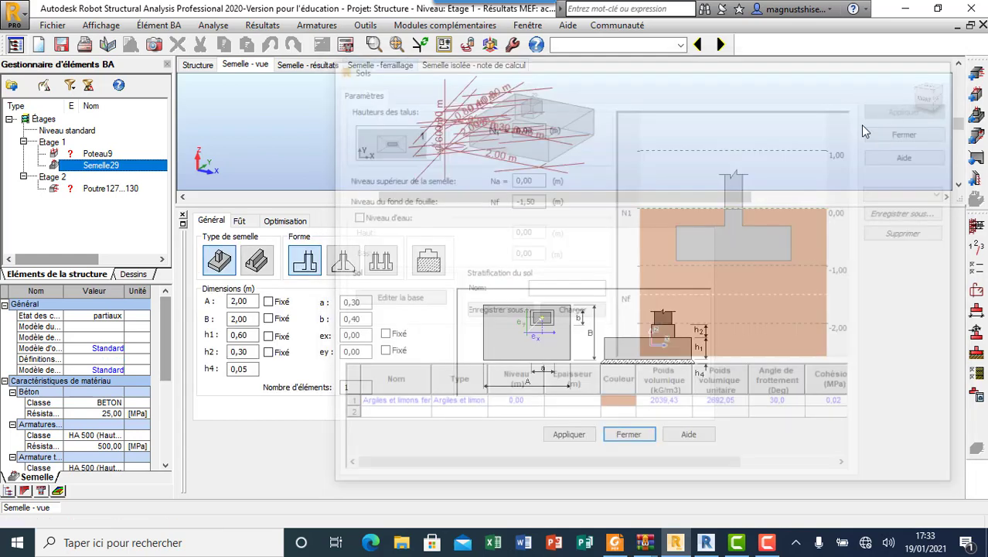
Set the footing's h2 height to 0,90 m, apply it, and recheck the soil profile
{"action": "left_click", "coordinate": [243, 341]}
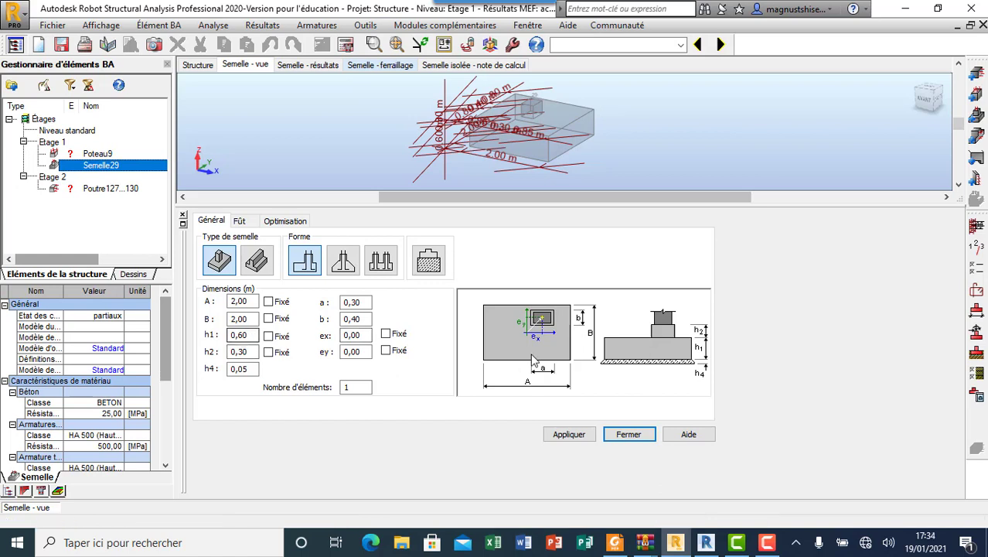
{"action": "left_click", "coordinate": [239, 352]}
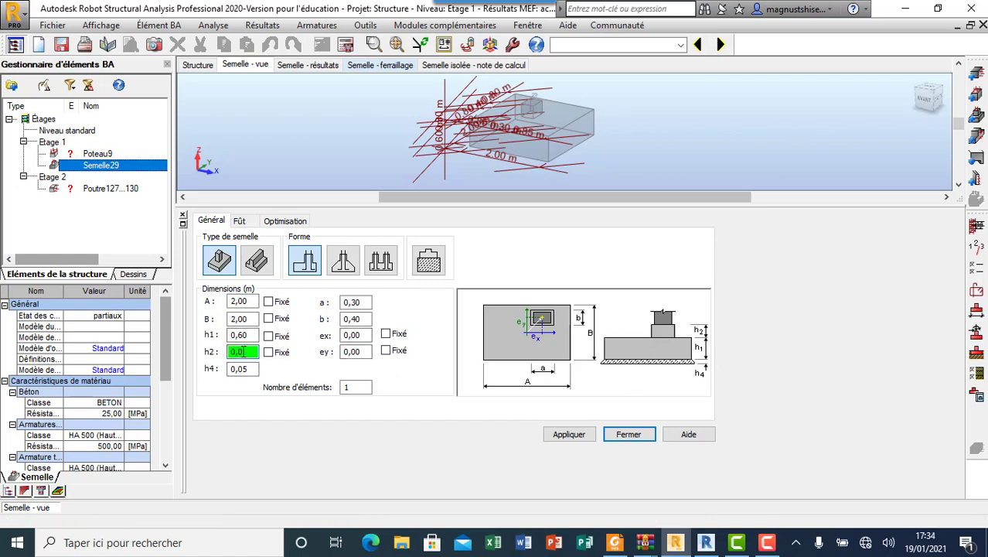
{"action": "type", "text": "0,9"}
{"action": "double_click", "coordinate": [255, 335]}
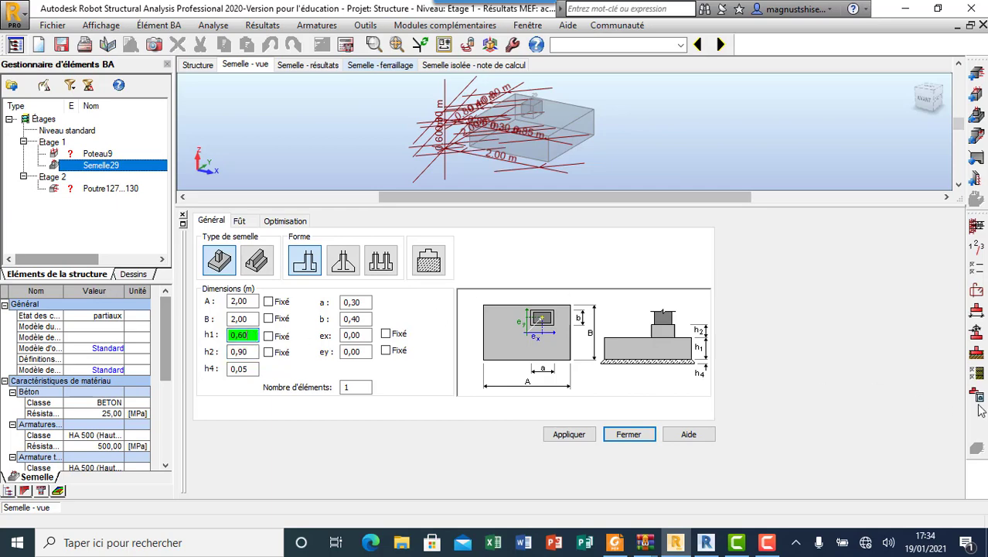
{"action": "left_click", "coordinate": [977, 354]}
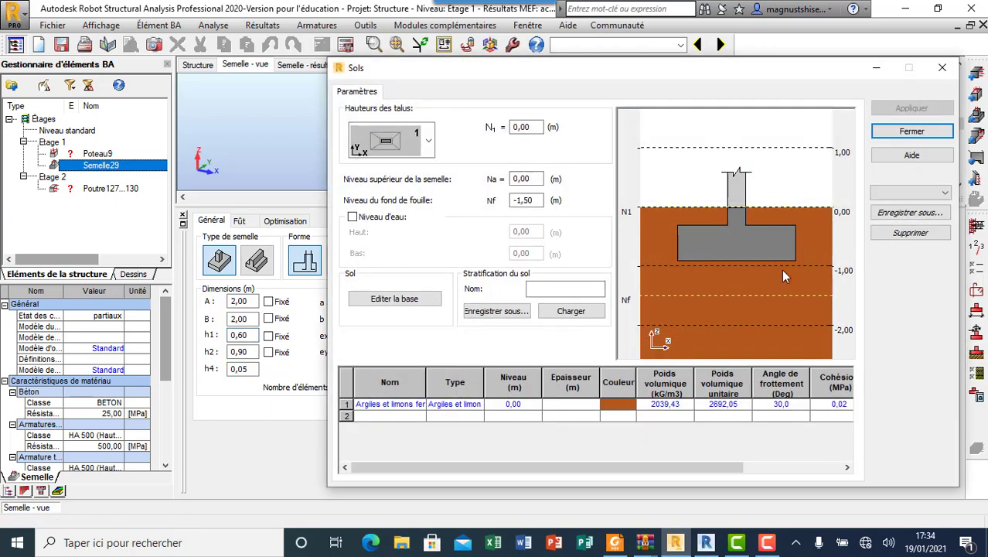
{"action": "left_click", "coordinate": [942, 67]}
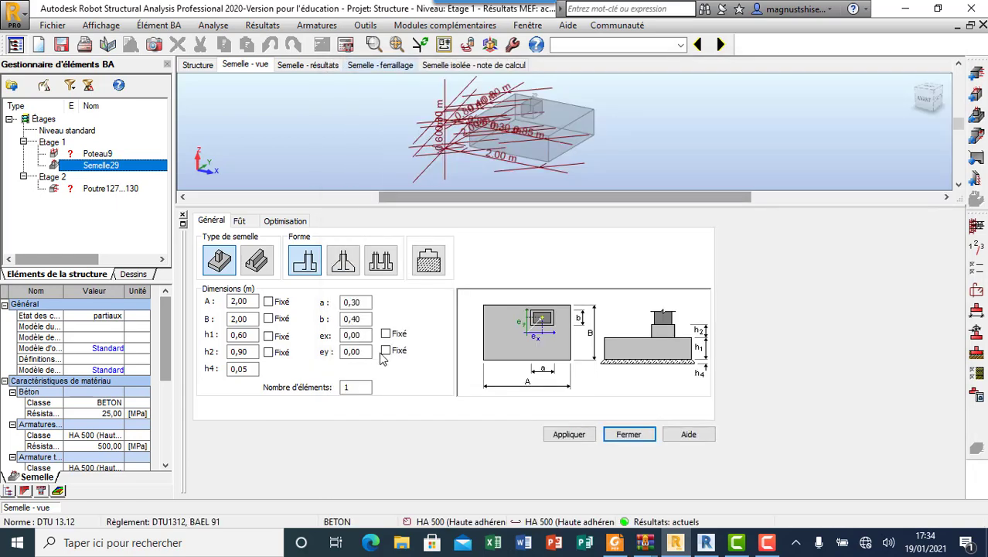
{"action": "left_click", "coordinate": [569, 433]}
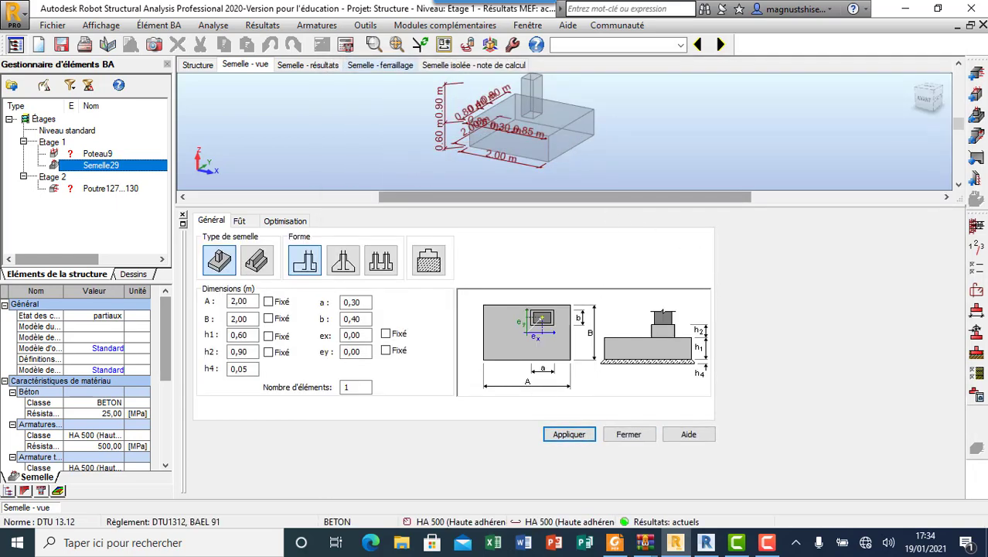
{"action": "left_click", "coordinate": [975, 353]}
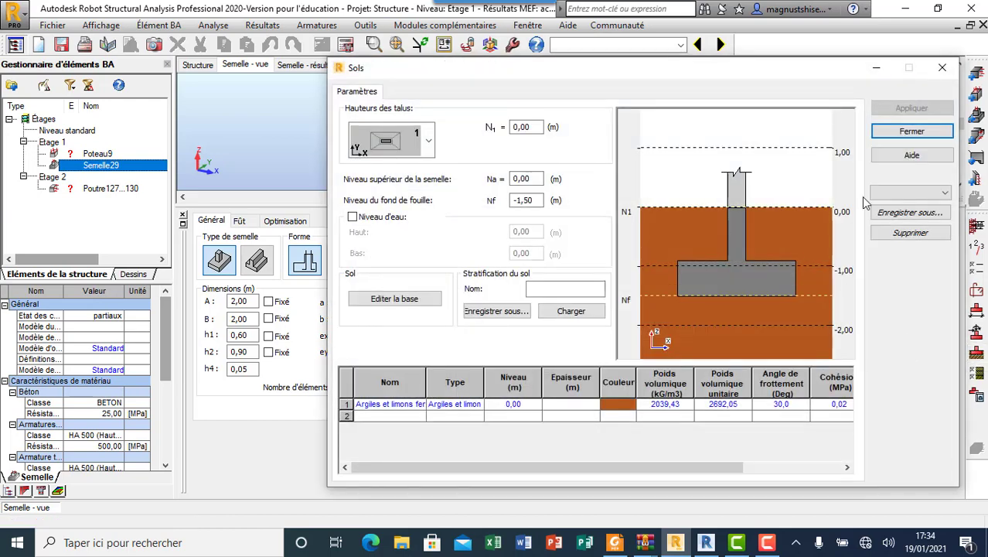
{"action": "left_click", "coordinate": [942, 68]}
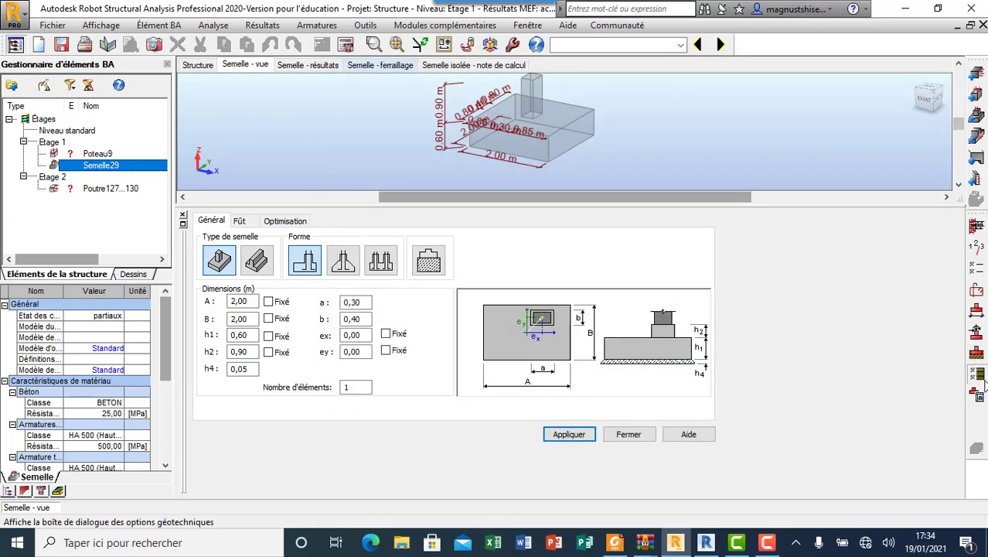
Edit the allowable soil stress qu on the Contrainte tab of the geotechnical options
{"action": "left_click", "coordinate": [983, 386]}
{"action": "left_click", "coordinate": [380, 208]}
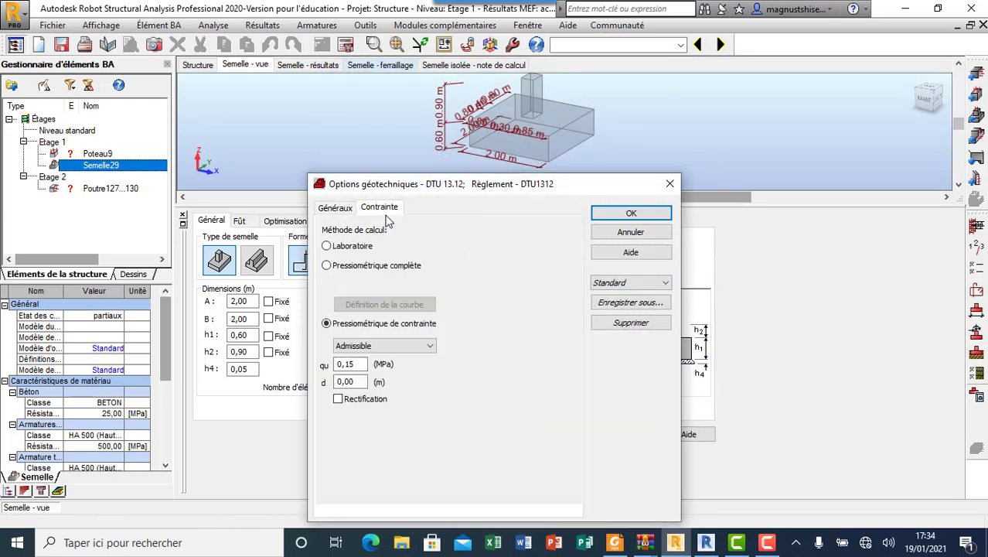
{"action": "double_click", "coordinate": [357, 363]}
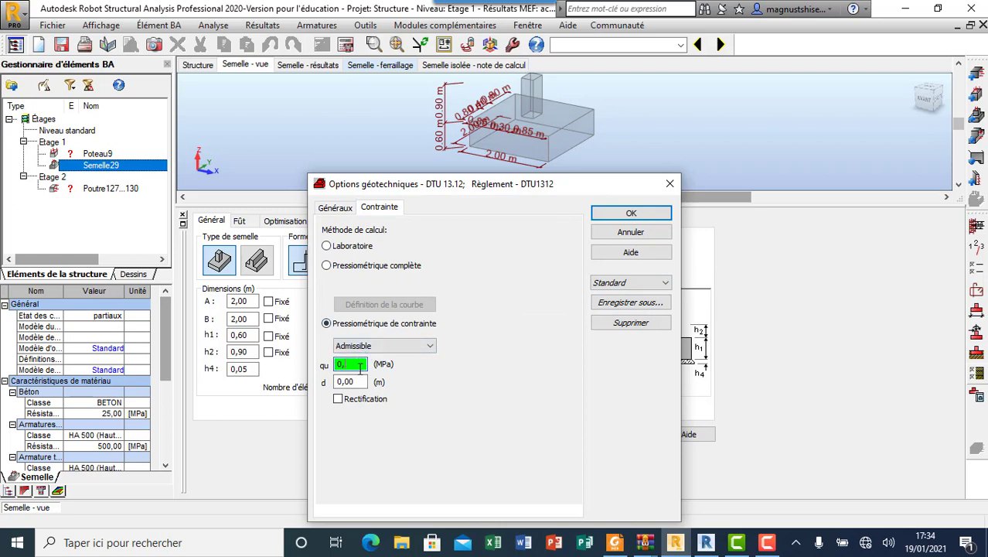
{"action": "type", "text": "05"}
{"action": "left_click", "coordinate": [631, 213]}
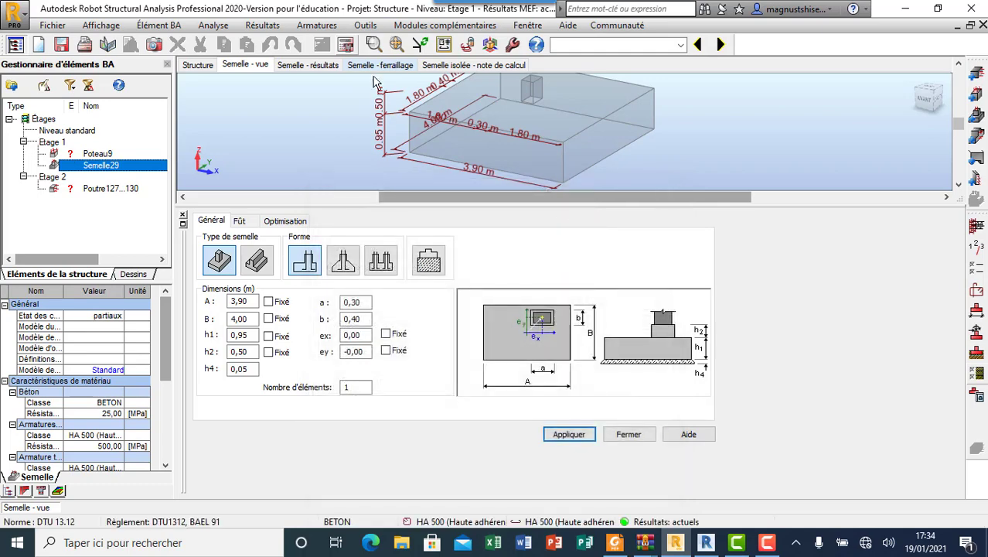
Run the footing design calculation and dismiss the calculation error warnings
{"action": "left_click", "coordinate": [348, 45]}
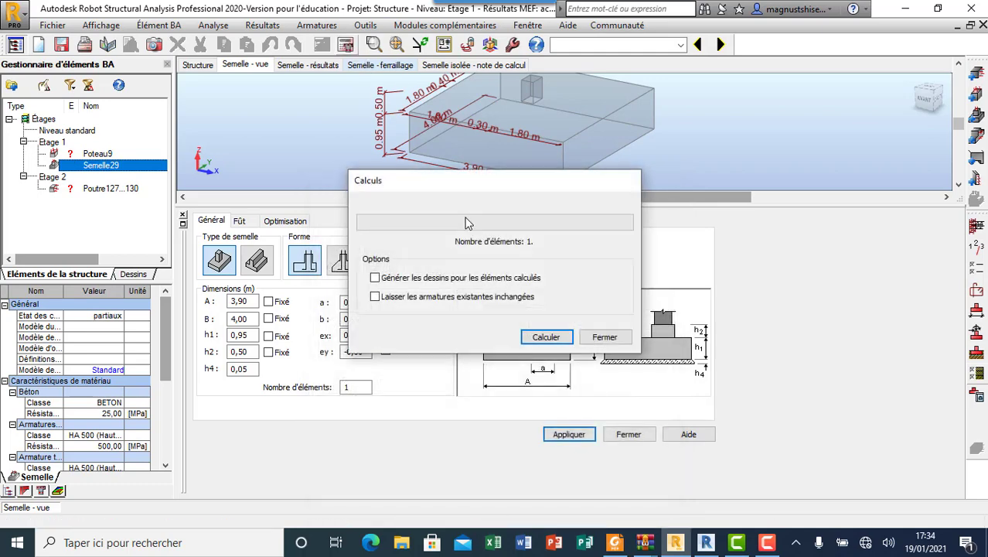
{"action": "left_click", "coordinate": [545, 340]}
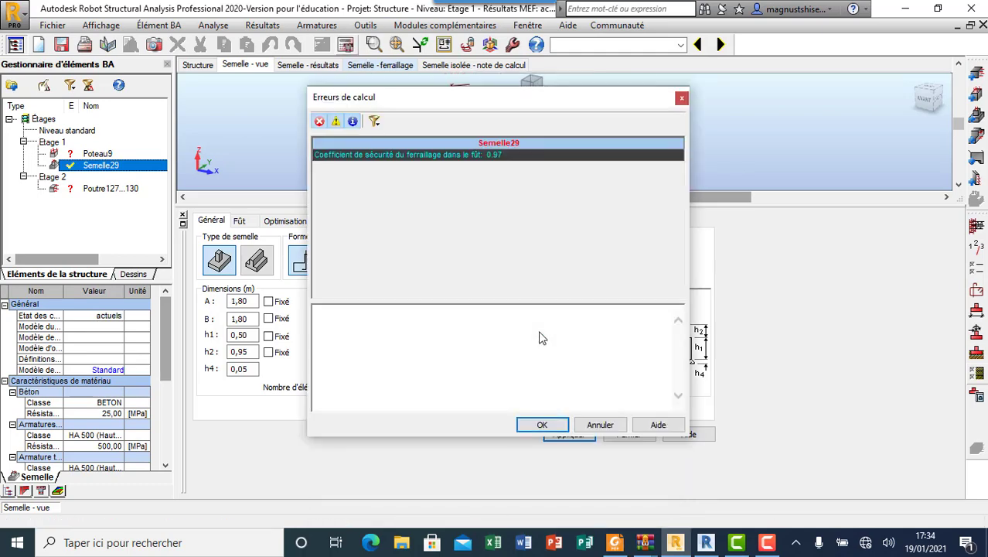
{"action": "left_click", "coordinate": [552, 422]}
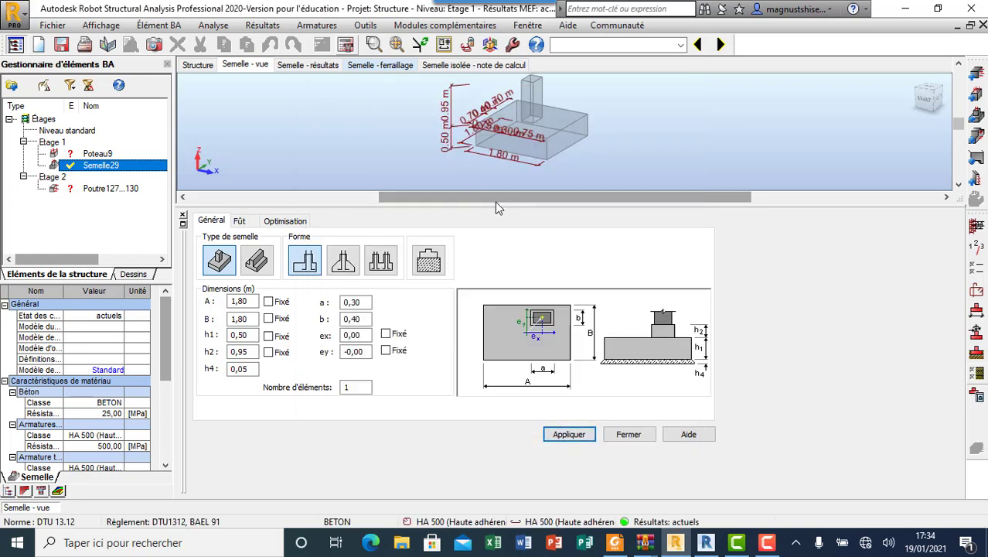
{"action": "scroll", "coordinate": [495, 170], "scroll_direction": "down", "scroll_amount": 2}
Send the whole project with analysis results and rebar designs to Revit Structure, accepting all prompts
{"action": "scroll", "coordinate": [529, 137], "scroll_direction": "up", "scroll_amount": 1}
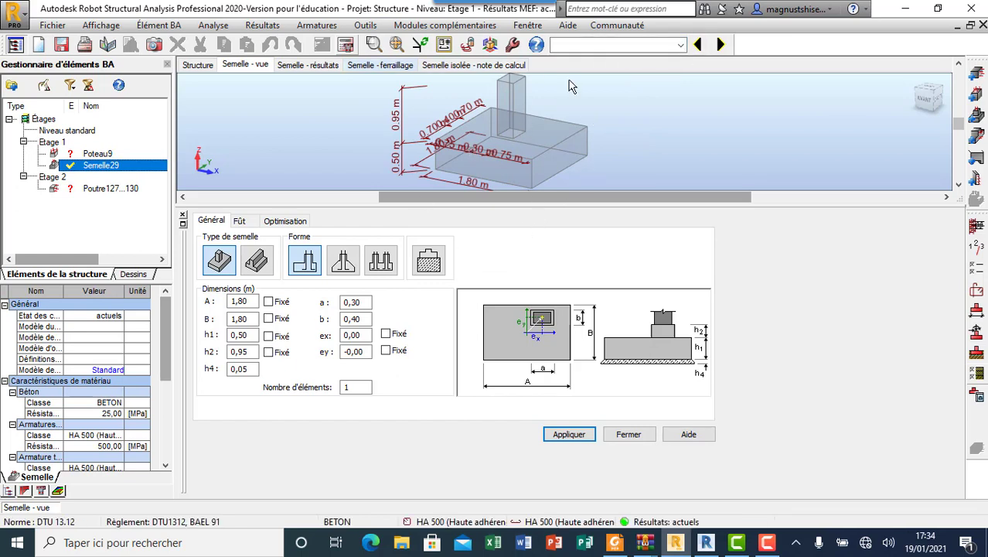
{"action": "left_click", "coordinate": [474, 26]}
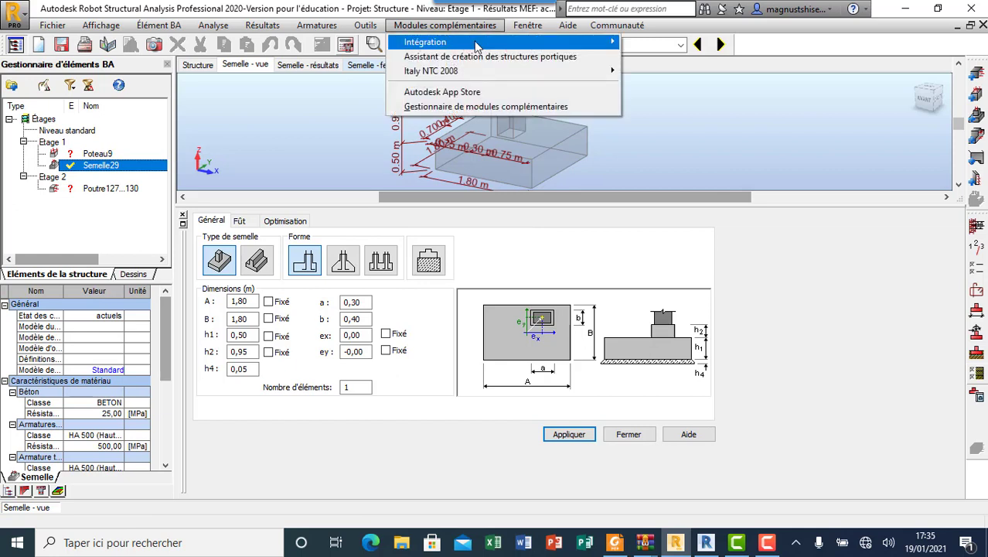
{"action": "mouse_move", "coordinate": [425, 42]}
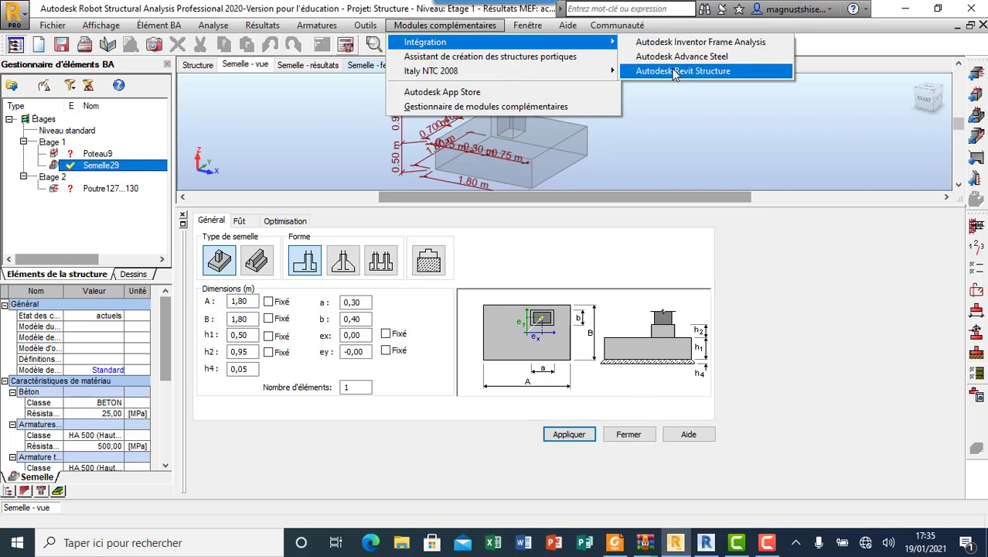
{"action": "left_click", "coordinate": [675, 73]}
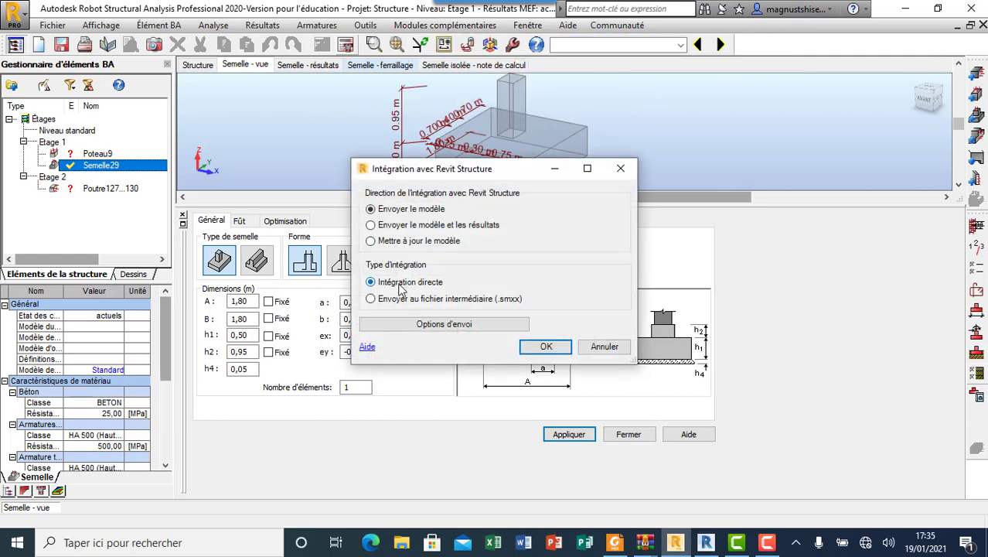
{"action": "left_click", "coordinate": [392, 226]}
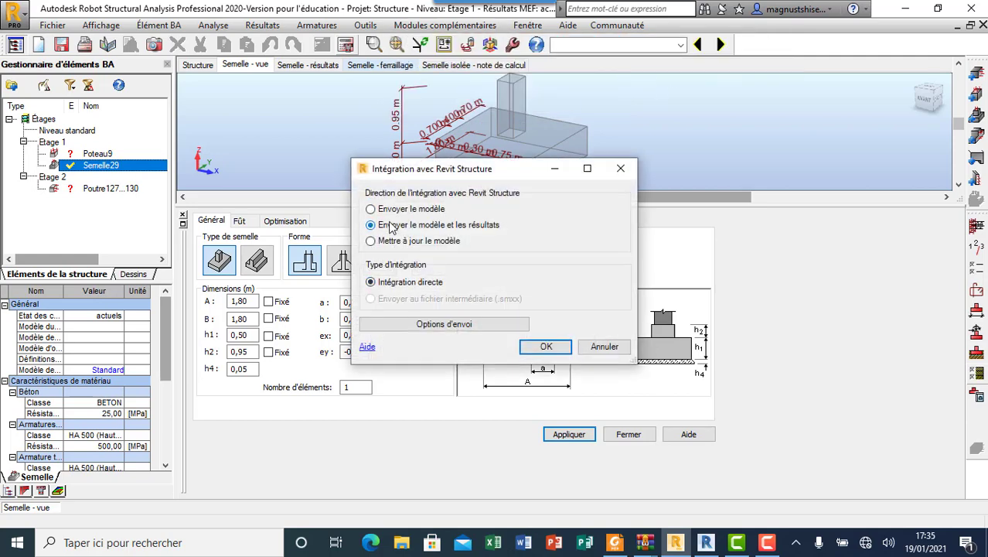
{"action": "left_click", "coordinate": [443, 326]}
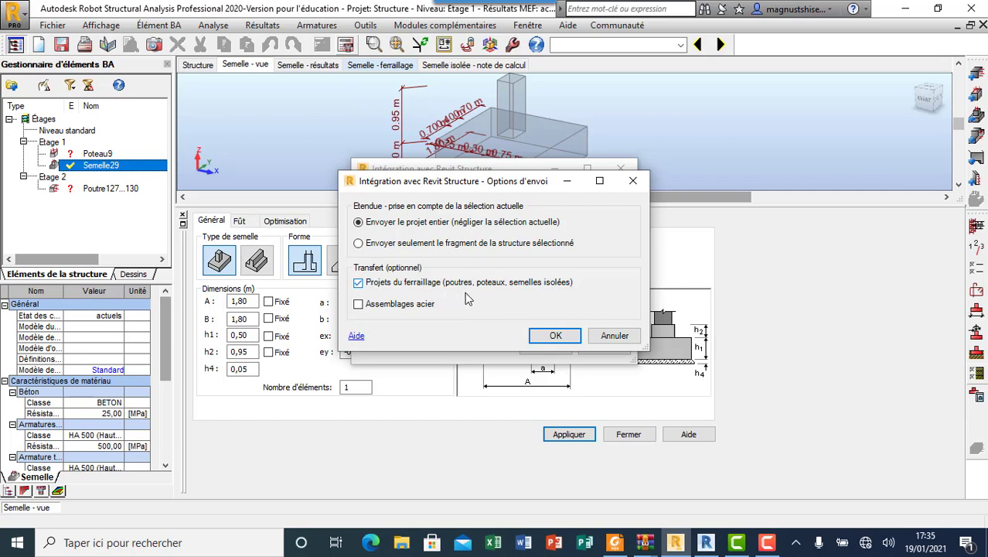
{"action": "left_click", "coordinate": [556, 337]}
{"action": "left_click", "coordinate": [545, 343]}
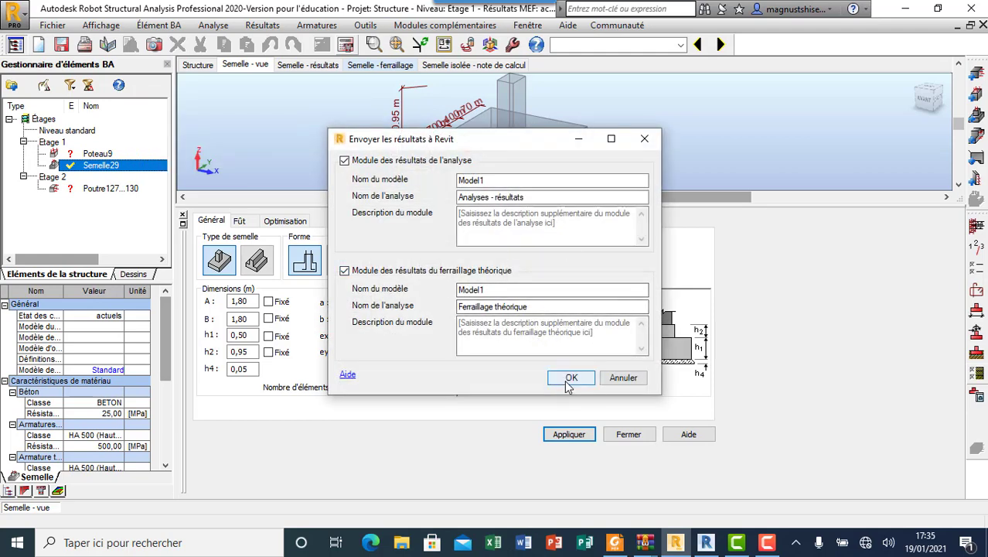
{"action": "left_click", "coordinate": [569, 379]}
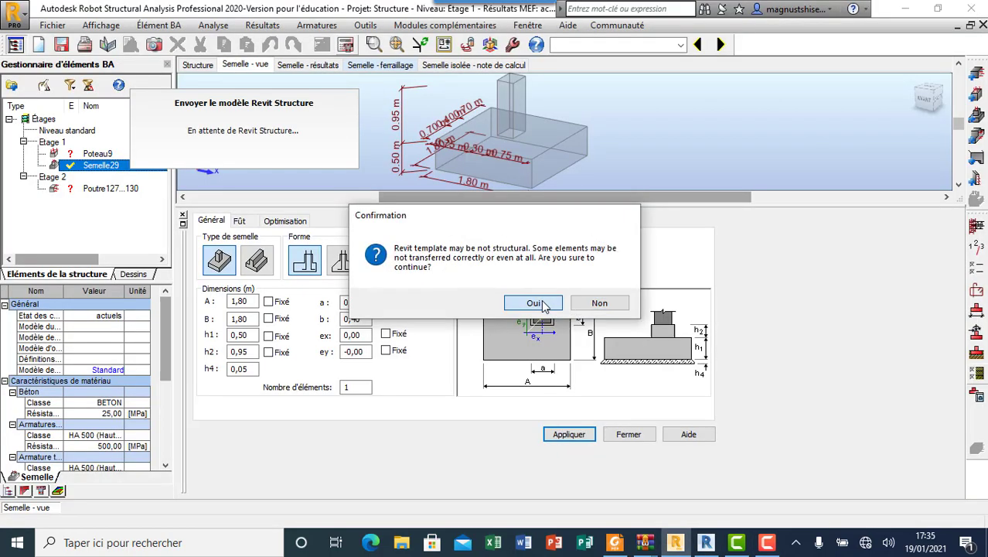
{"action": "left_click", "coordinate": [545, 306]}
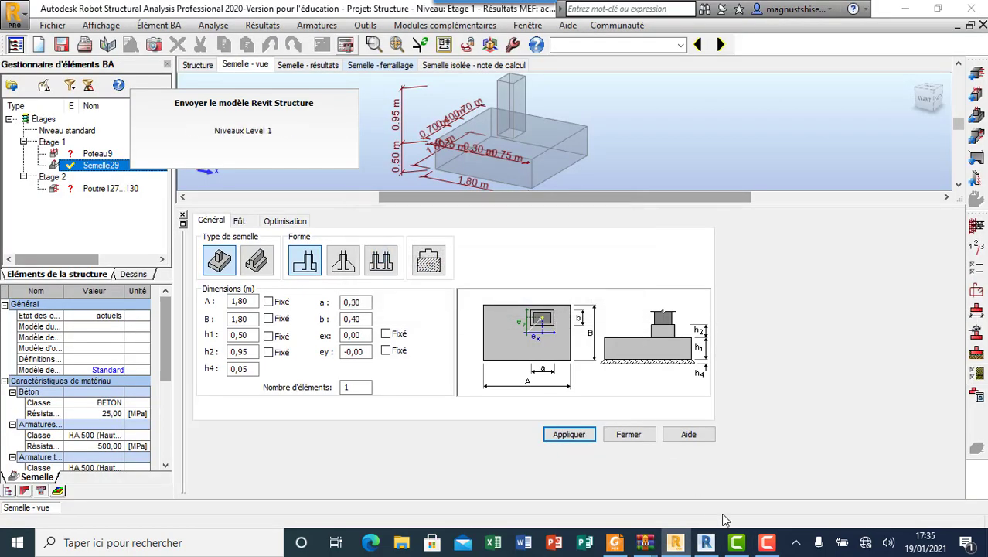
{"action": "left_click", "coordinate": [769, 545]}
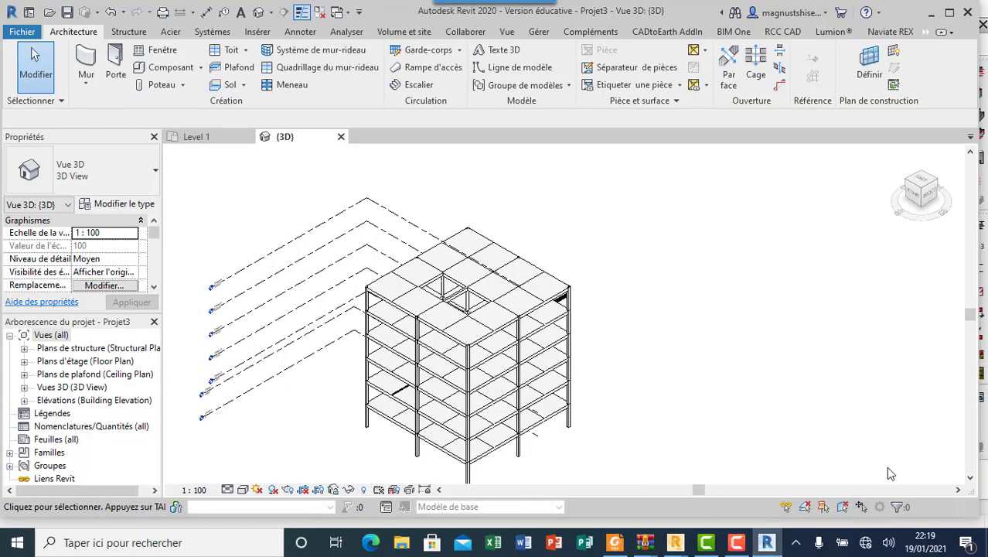
{"action": "scroll", "coordinate": [448, 286], "scroll_direction": "up", "scroll_amount": 5}
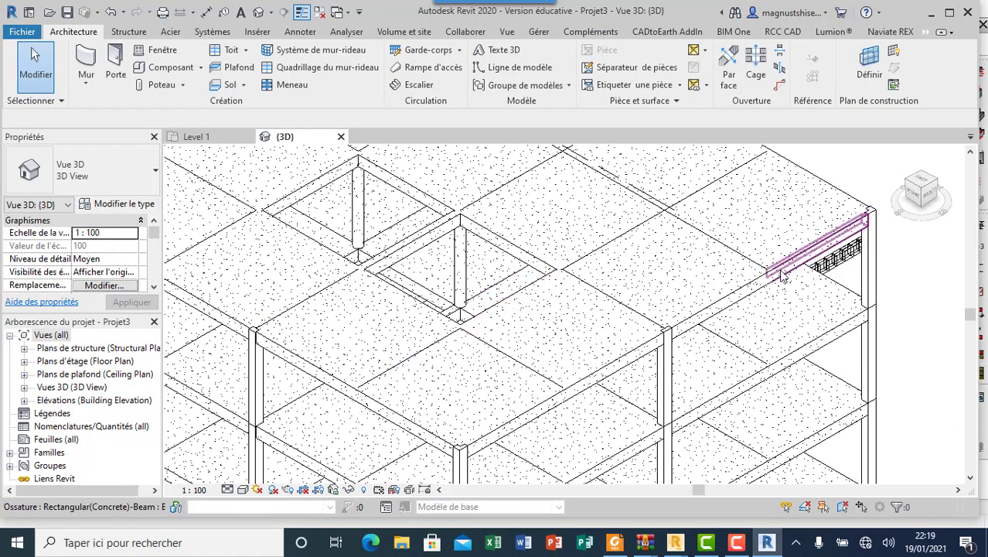
{"action": "scroll", "coordinate": [516, 331], "scroll_direction": "down", "scroll_amount": 5}
{"action": "scroll", "coordinate": [510, 309], "scroll_direction": "down", "scroll_amount": 1}
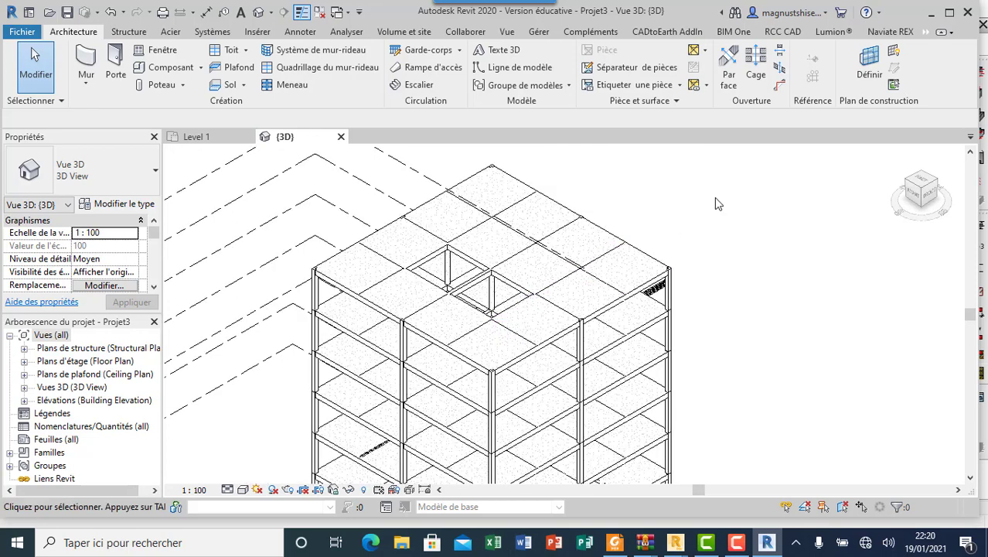
{"action": "key", "text": "F8"}
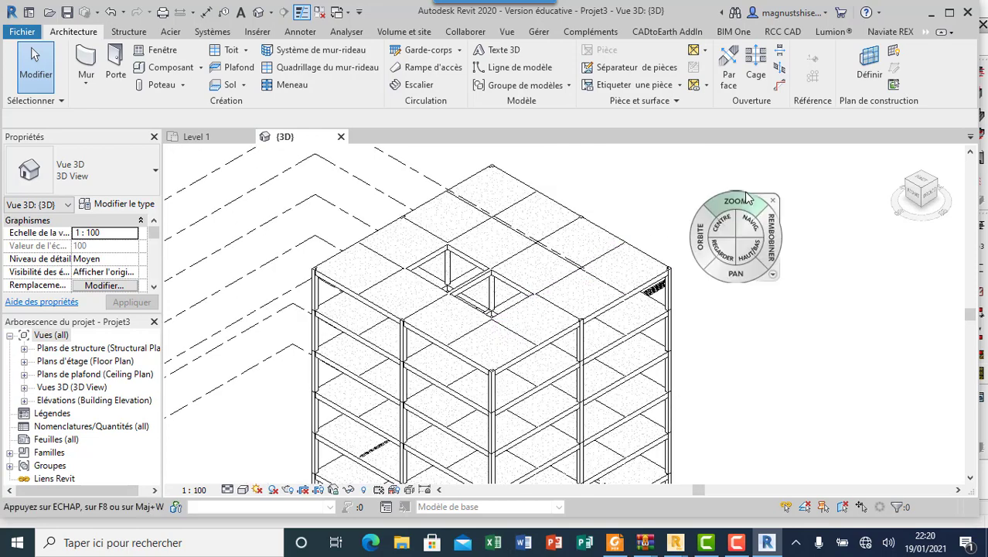
{"action": "mouse_move", "coordinate": [707, 349]}
{"action": "left_mouse_down"}
{"action": "mouse_move", "coordinate": [442, 317]}
{"action": "mouse_move", "coordinate": [260, 313]}
{"action": "mouse_move", "coordinate": [458, 262]}
{"action": "mouse_move", "coordinate": [448, 241]}
{"action": "mouse_move", "coordinate": [387, 217]}
{"action": "mouse_move", "coordinate": [353, 259]}
{"action": "mouse_move", "coordinate": [406, 311]}
{"action": "left_mouse_up"}
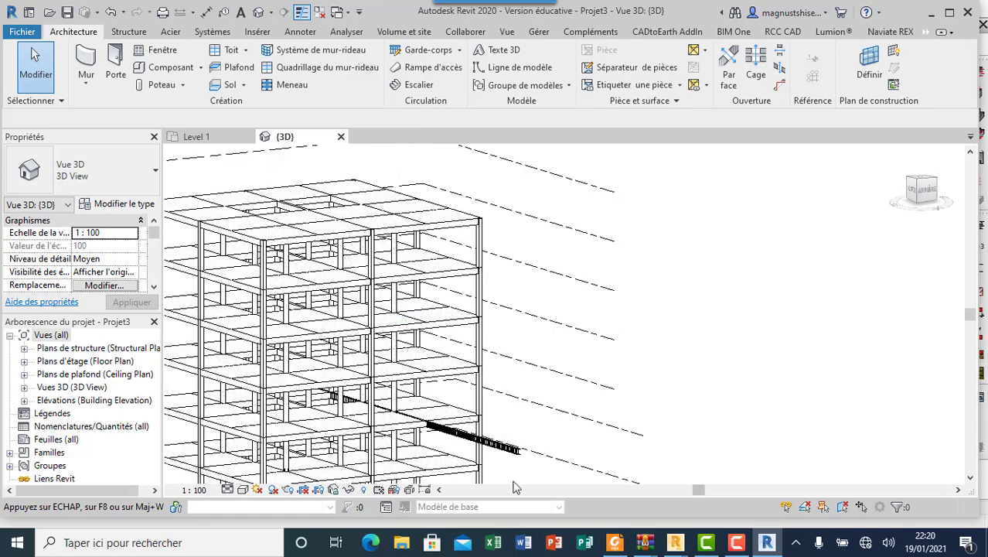
{"action": "scroll", "coordinate": [483, 437], "scroll_direction": "up", "scroll_amount": 3}
{"action": "scroll", "coordinate": [481, 434], "scroll_direction": "up", "scroll_amount": 2}
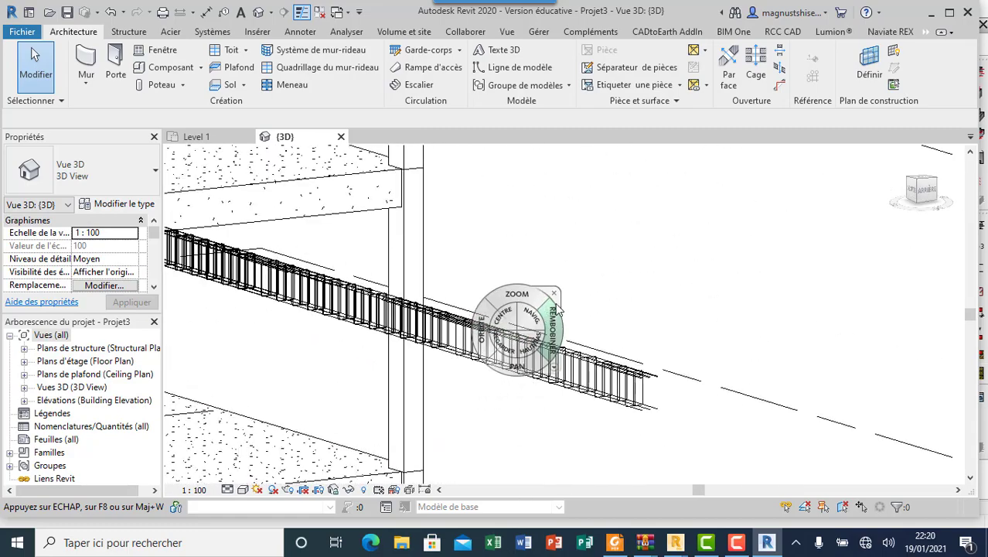
{"action": "key", "text": "Escape"}
{"action": "scroll", "coordinate": [666, 426], "scroll_direction": "down", "scroll_amount": 3}
{"action": "scroll", "coordinate": [666, 426], "scroll_direction": "down", "scroll_amount": 2}
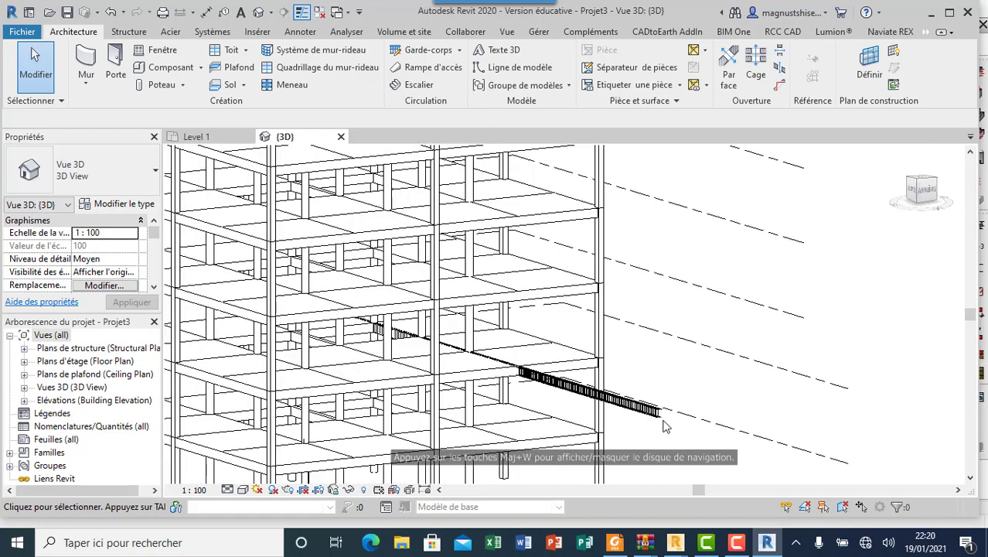
{"action": "scroll", "coordinate": [611, 406], "scroll_direction": "up", "scroll_amount": 2}
{"action": "scroll", "coordinate": [579, 394], "scroll_direction": "up", "scroll_amount": 2}
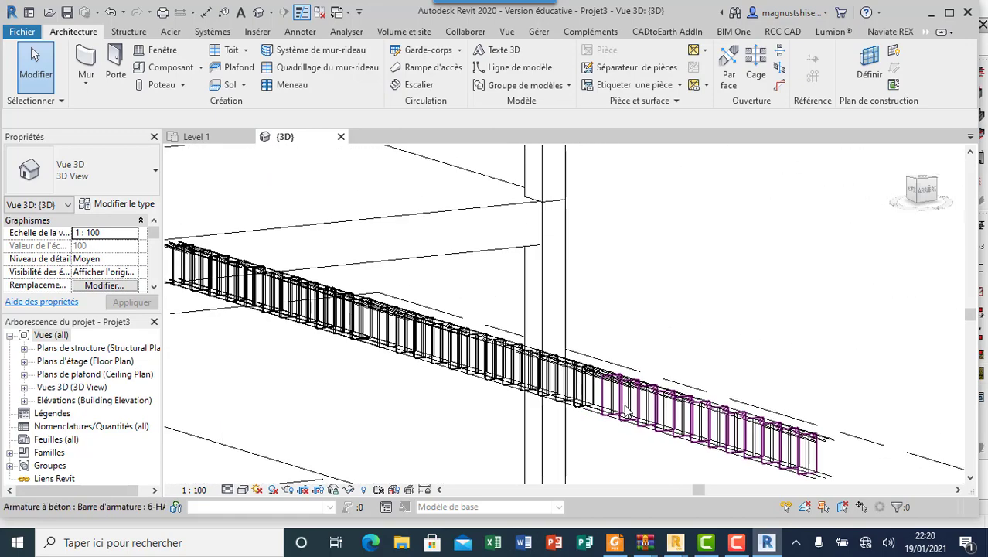
{"action": "scroll", "coordinate": [539, 381], "scroll_direction": "up", "scroll_amount": 1}
{"action": "scroll", "coordinate": [337, 307], "scroll_direction": "up", "scroll_amount": 2}
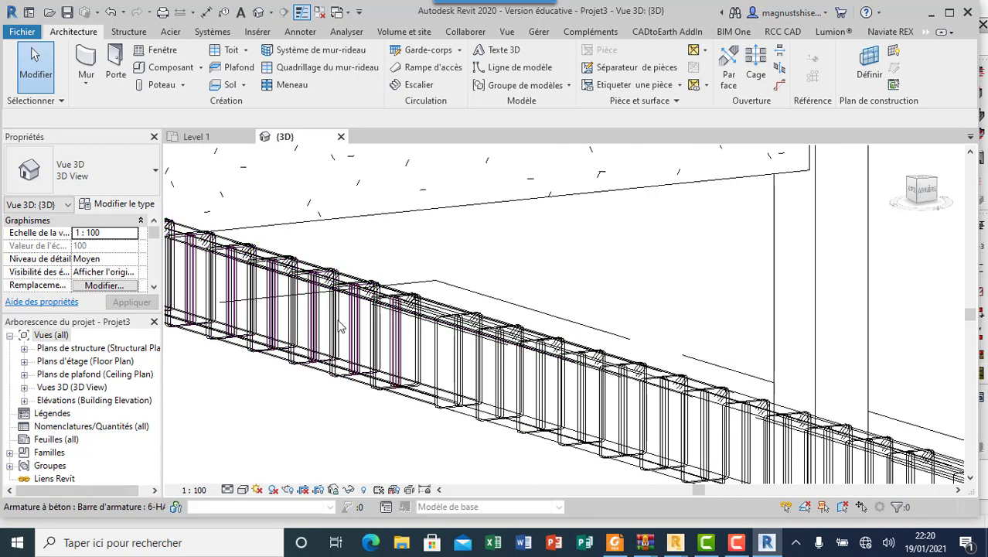
{"action": "scroll", "coordinate": [379, 309], "scroll_direction": "down", "scroll_amount": 1}
{"action": "scroll", "coordinate": [379, 328], "scroll_direction": "down", "scroll_amount": 1}
{"action": "scroll", "coordinate": [601, 353], "scroll_direction": "down", "scroll_amount": 2}
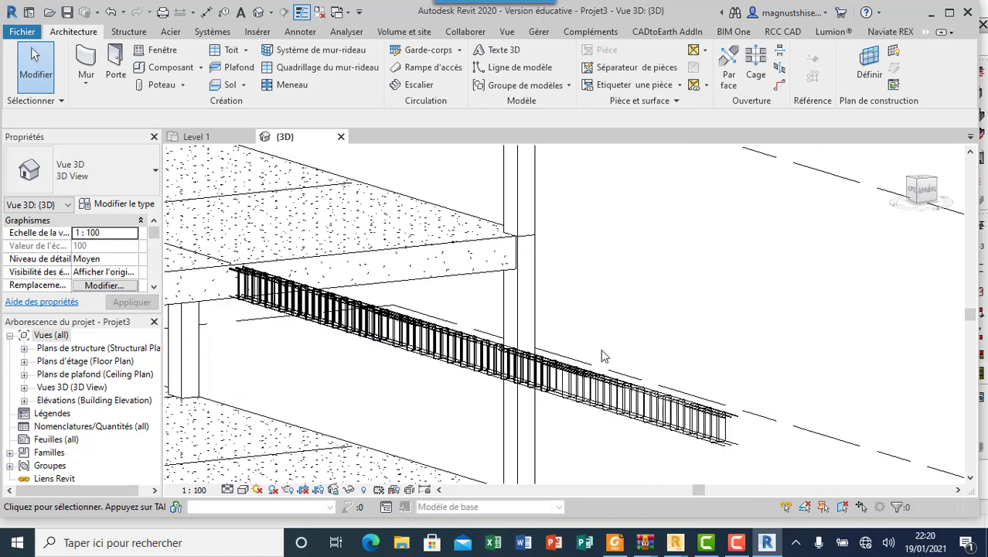
{"action": "scroll", "coordinate": [664, 414], "scroll_direction": "up", "scroll_amount": 3}
{"action": "scroll", "coordinate": [680, 413], "scroll_direction": "up", "scroll_amount": 1}
{"action": "scroll", "coordinate": [703, 406], "scroll_direction": "up", "scroll_amount": 1}
{"action": "scroll", "coordinate": [734, 394], "scroll_direction": "up", "scroll_amount": 1}
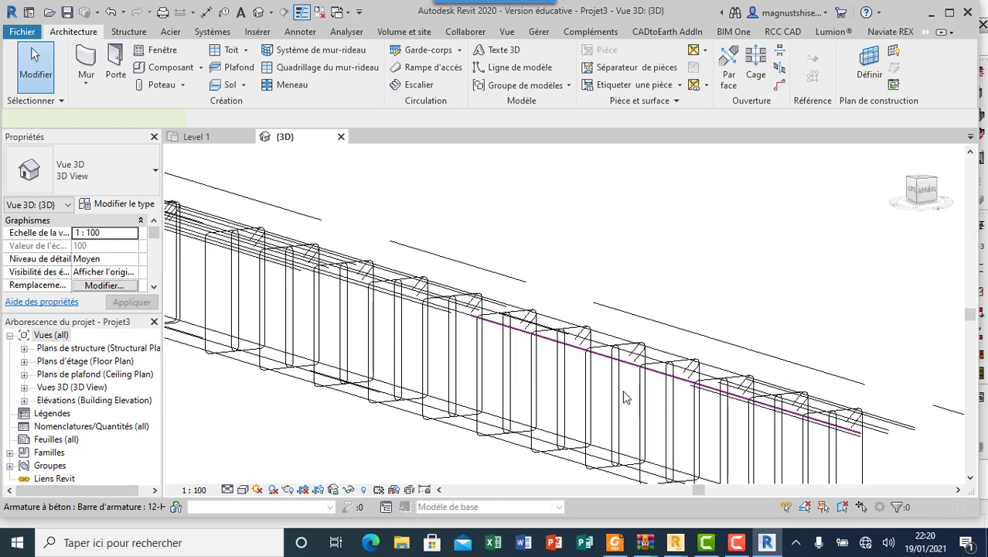
{"action": "left_click", "coordinate": [539, 397]}
{"action": "scroll", "coordinate": [541, 398], "scroll_direction": "down", "scroll_amount": 2}
{"action": "scroll", "coordinate": [557, 406], "scroll_direction": "down", "scroll_amount": 2}
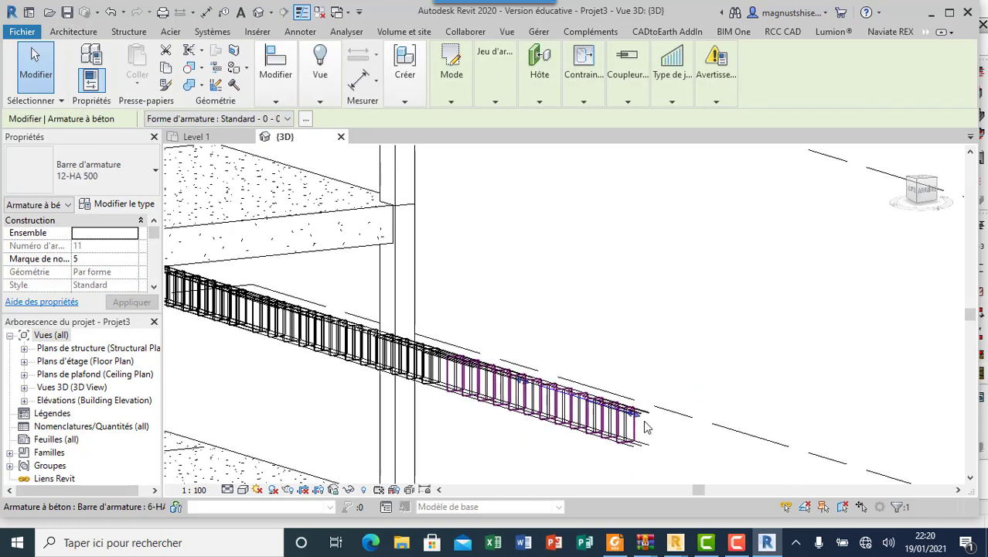
{"action": "scroll", "coordinate": [587, 452], "scroll_direction": "down", "scroll_amount": 1}
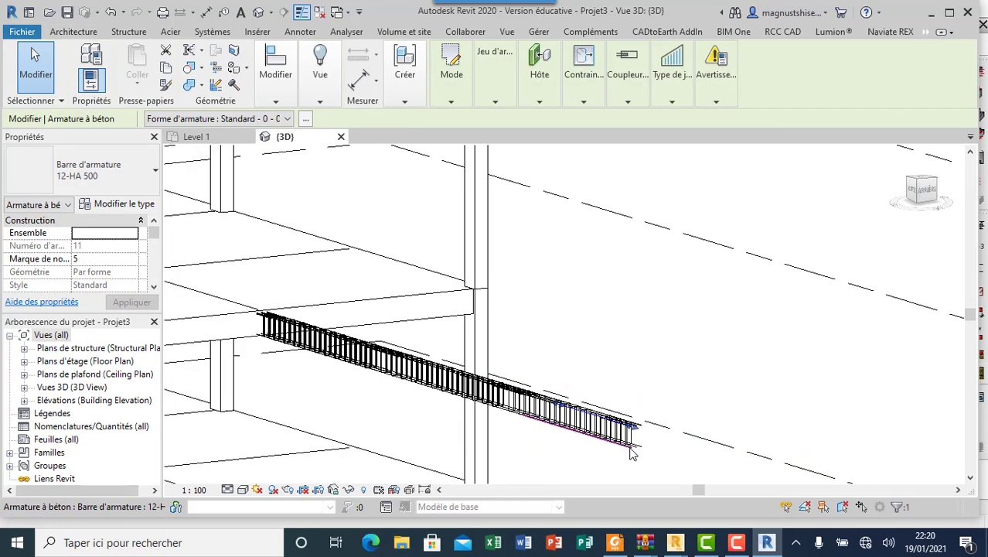
{"action": "scroll", "coordinate": [630, 448], "scroll_direction": "down", "scroll_amount": 1}
{"action": "scroll", "coordinate": [388, 375], "scroll_direction": "up", "scroll_amount": 1}
{"action": "scroll", "coordinate": [394, 371], "scroll_direction": "up", "scroll_amount": 2}
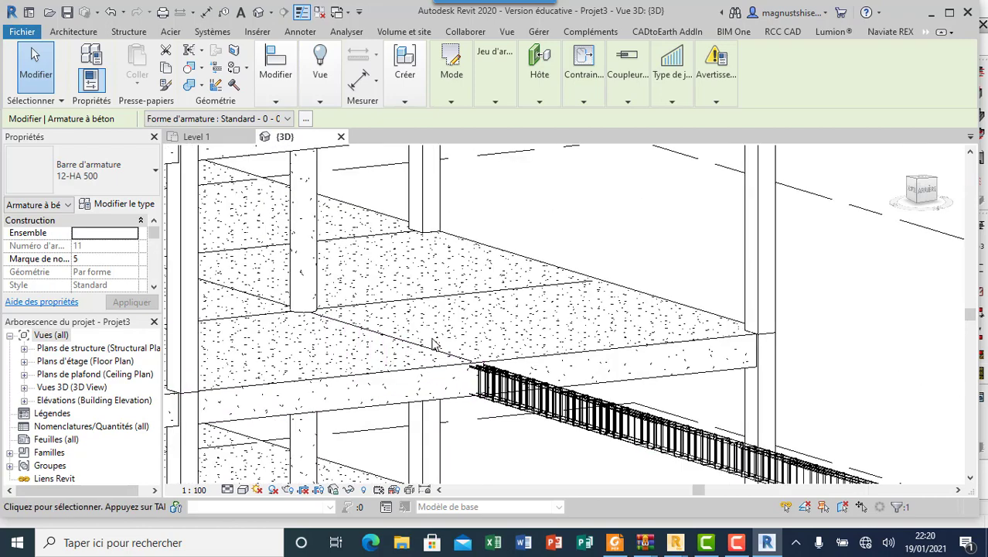
{"action": "scroll", "coordinate": [492, 348], "scroll_direction": "up", "scroll_amount": 1}
{"action": "scroll", "coordinate": [486, 379], "scroll_direction": "down", "scroll_amount": 2}
{"action": "scroll", "coordinate": [487, 380], "scroll_direction": "down", "scroll_amount": 1}
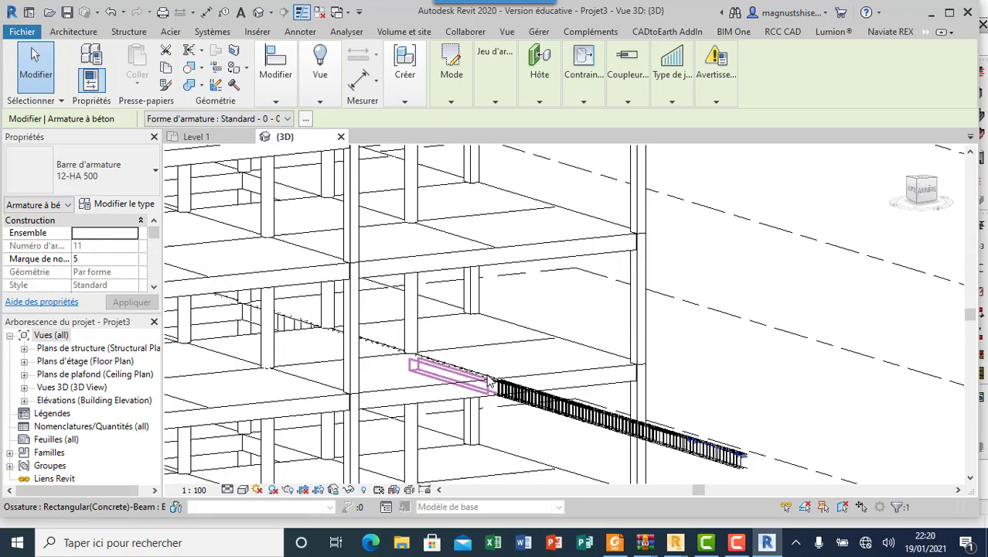
{"action": "scroll", "coordinate": [487, 380], "scroll_direction": "down", "scroll_amount": 1}
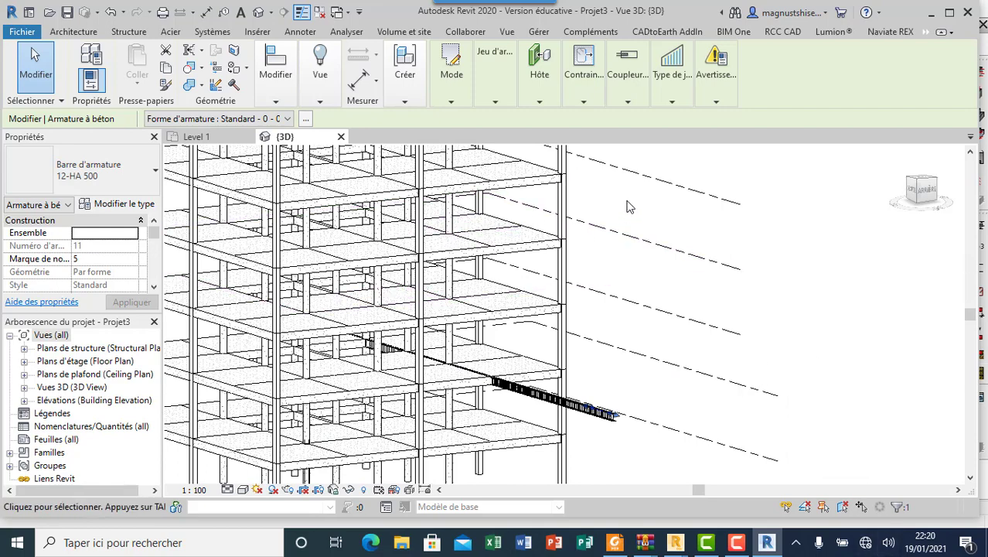
{"action": "scroll", "coordinate": [596, 425], "scroll_direction": "up", "scroll_amount": 2}
{"action": "scroll", "coordinate": [597, 425], "scroll_direction": "up", "scroll_amount": 1}
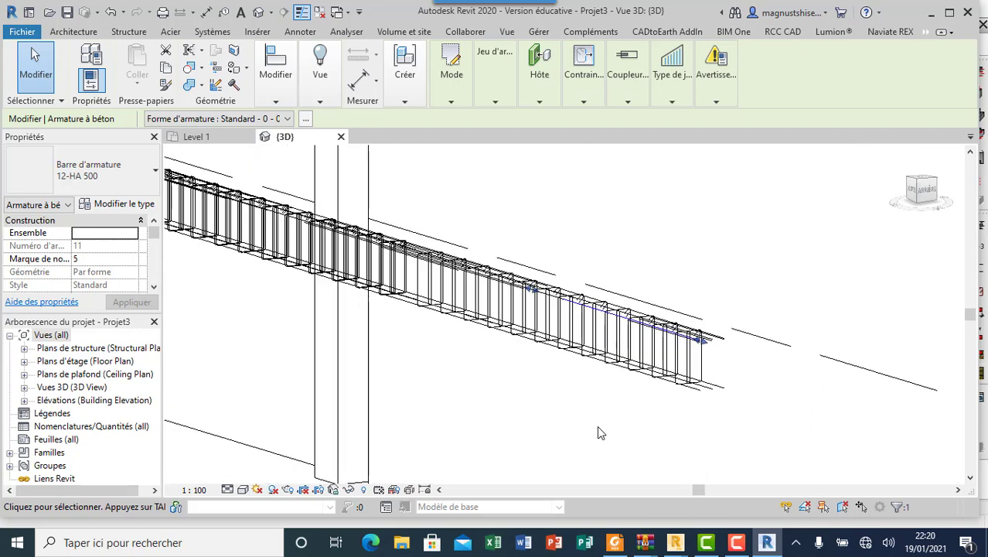
{"action": "left_click", "coordinate": [445, 96]}
{"action": "left_click", "coordinate": [756, 390]}
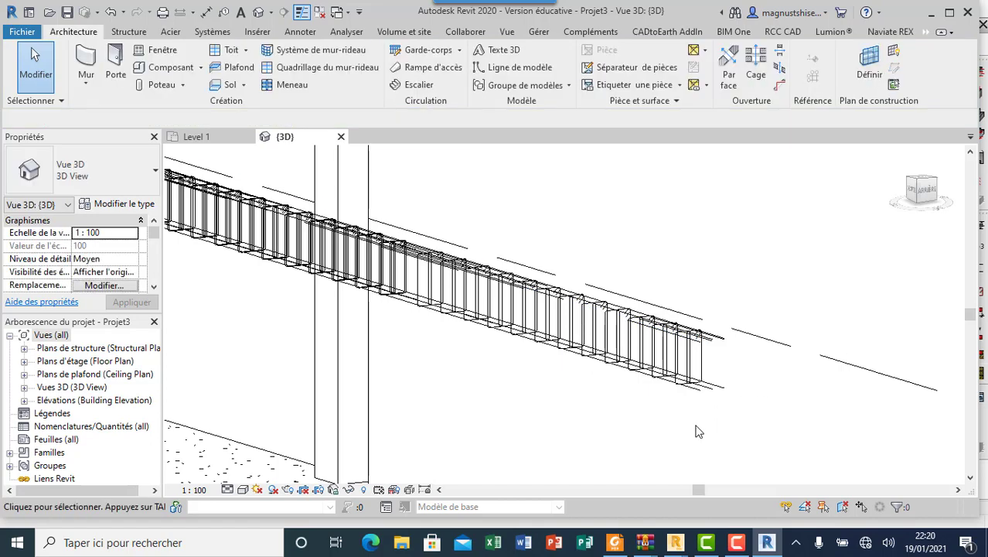
{"action": "left_click_drag", "start_coordinate": [695, 430], "coordinate": [561, 321]}
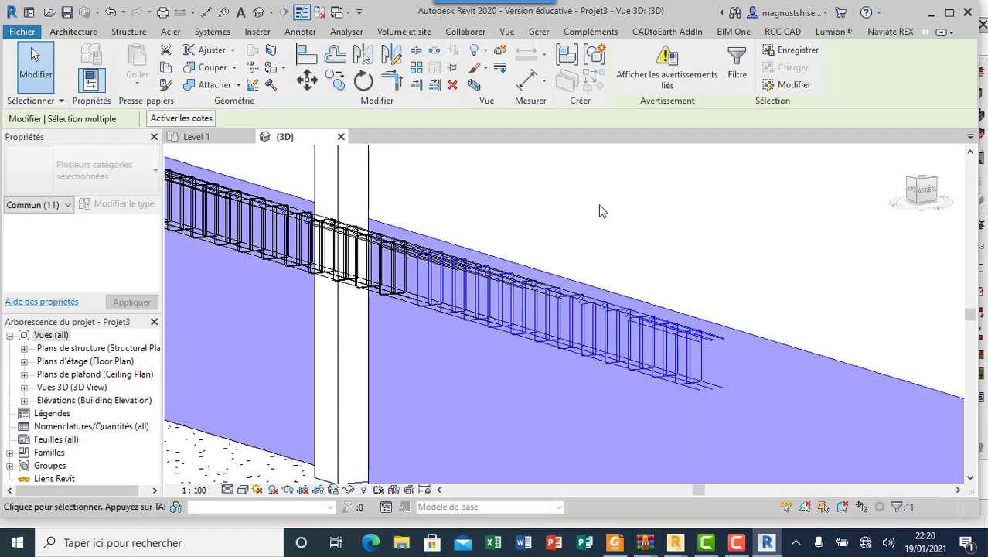
{"action": "left_click", "coordinate": [601, 210]}
{"action": "scroll", "coordinate": [579, 260], "scroll_direction": "down", "scroll_amount": 3}
{"action": "mouse_move", "coordinate": [607, 320]}
{"action": "left_mouse_down"}
{"action": "mouse_move", "coordinate": [579, 295]}
{"action": "mouse_move", "coordinate": [570, 301]}
{"action": "left_mouse_up"}
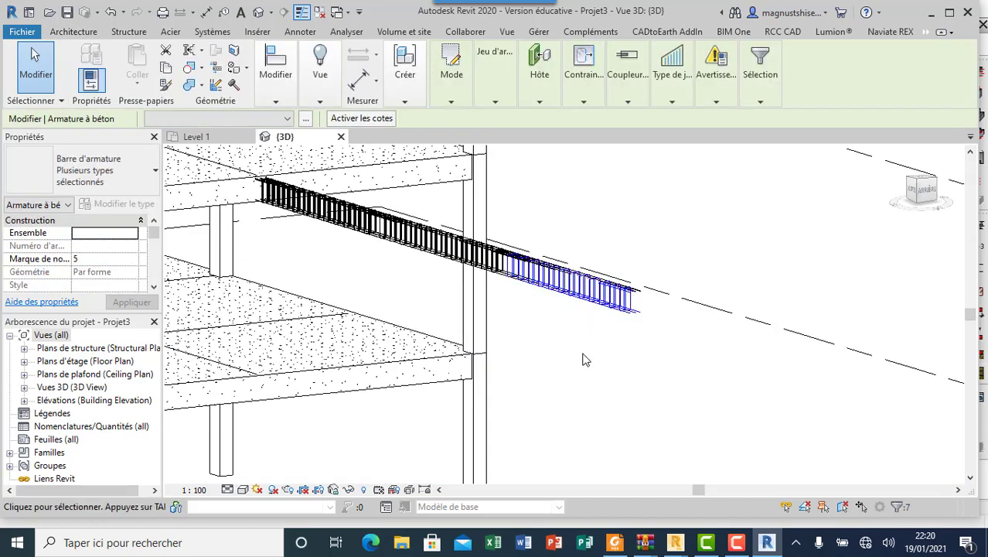
{"action": "left_click", "coordinate": [586, 359]}
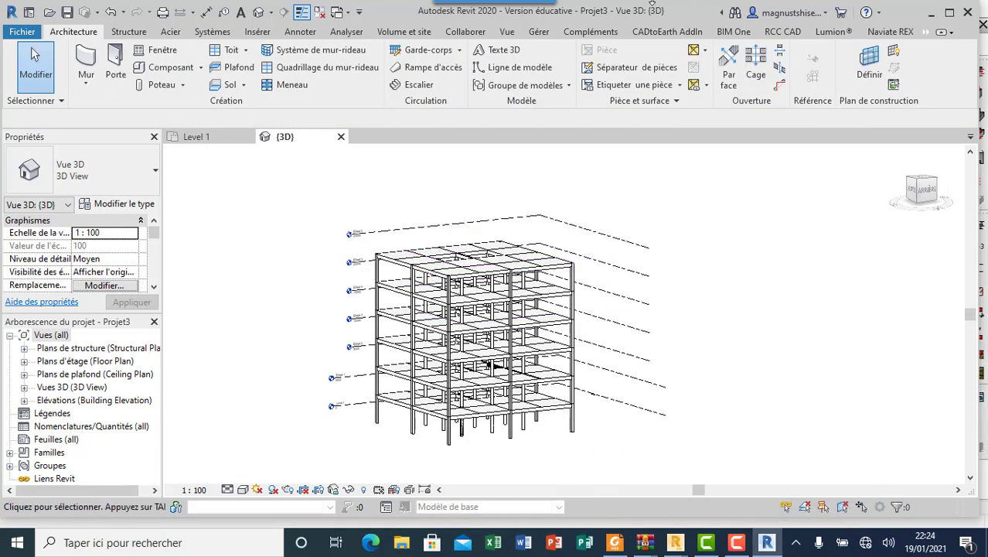
{"action": "scroll", "coordinate": [378, 282], "scroll_direction": "up", "scroll_amount": 3}
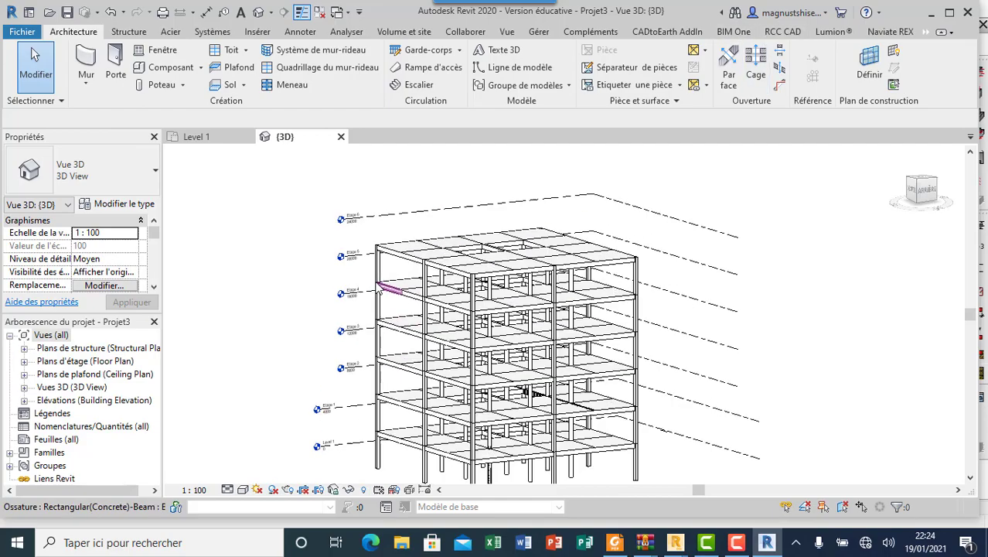
{"action": "scroll", "coordinate": [414, 265], "scroll_direction": "down", "scroll_amount": 2}
{"action": "scroll", "coordinate": [394, 310], "scroll_direction": "down", "scroll_amount": 3}
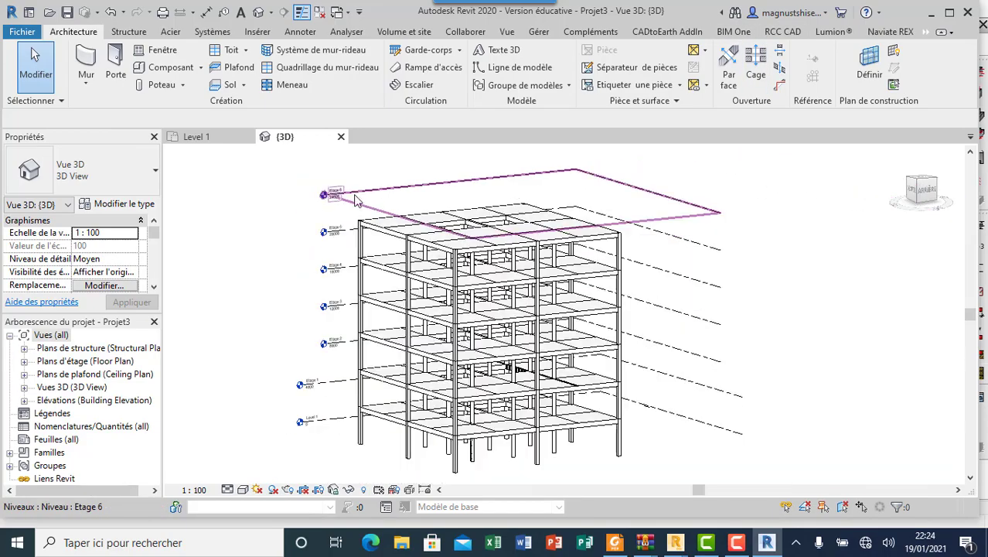
{"action": "scroll", "coordinate": [390, 325], "scroll_direction": "up", "scroll_amount": 1}
{"action": "scroll", "coordinate": [390, 332], "scroll_direction": "up", "scroll_amount": 3}
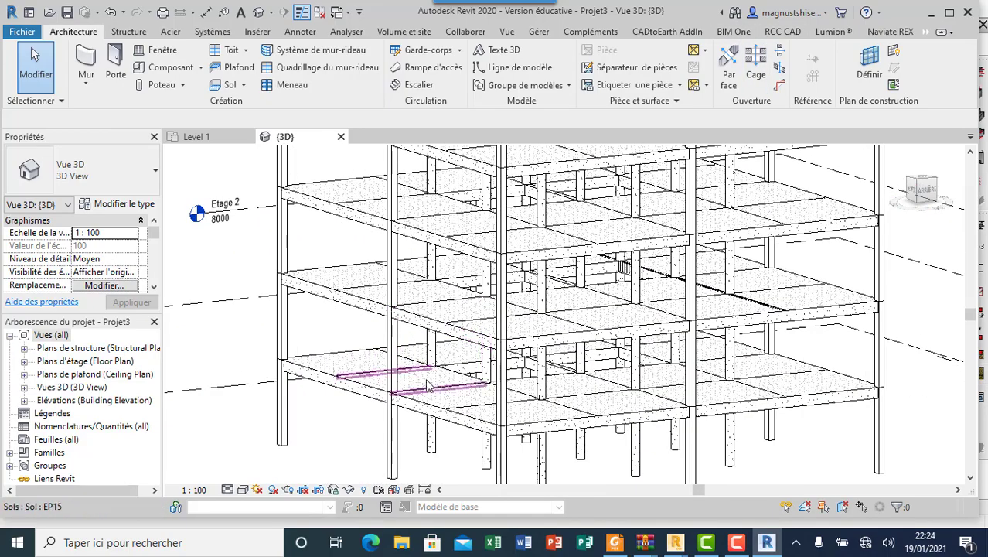
{"action": "scroll", "coordinate": [379, 310], "scroll_direction": "down", "scroll_amount": 2}
{"action": "scroll", "coordinate": [557, 282], "scroll_direction": "up", "scroll_amount": 3}
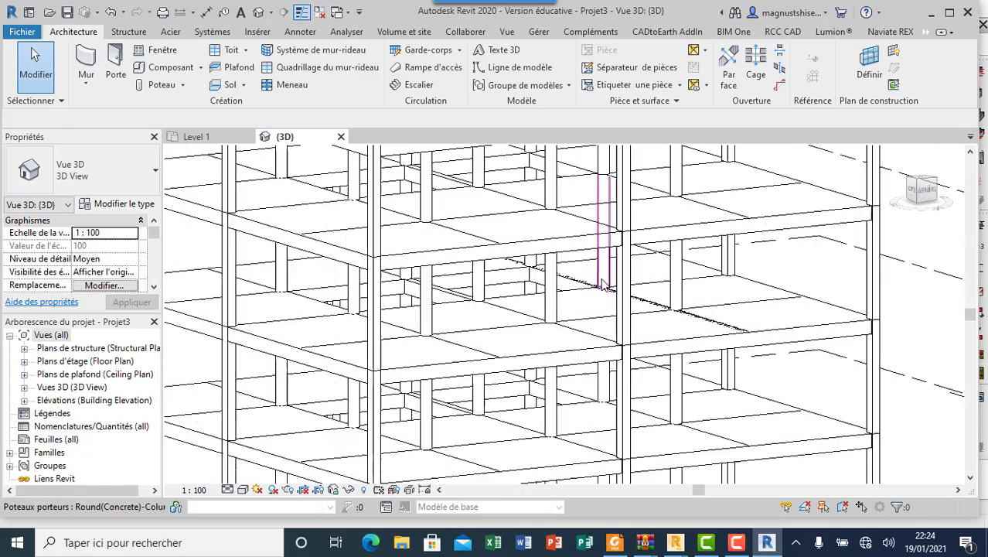
{"action": "scroll", "coordinate": [592, 292], "scroll_direction": "up", "scroll_amount": 2}
{"action": "scroll", "coordinate": [592, 292], "scroll_direction": "up", "scroll_amount": 2}
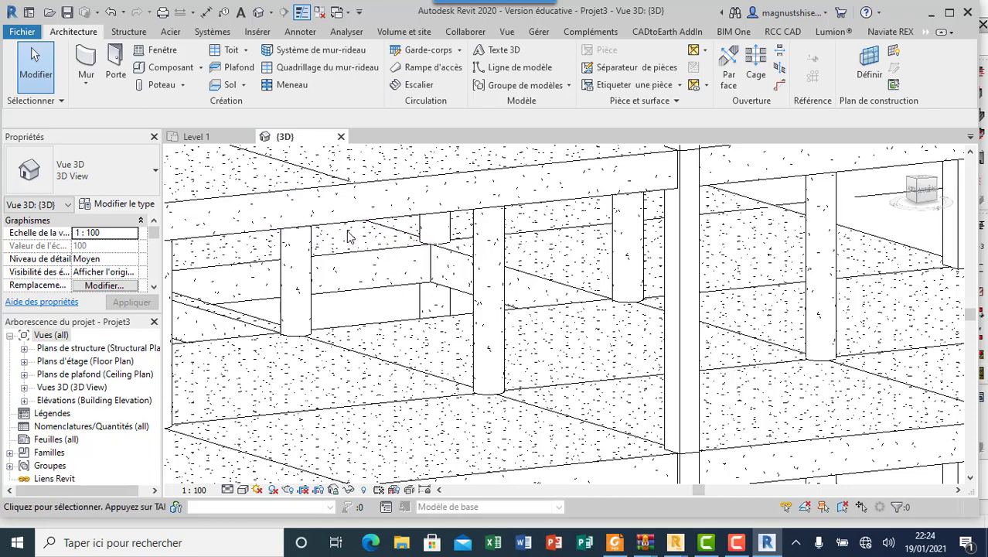
{"action": "scroll", "coordinate": [389, 235], "scroll_direction": "down", "scroll_amount": 2}
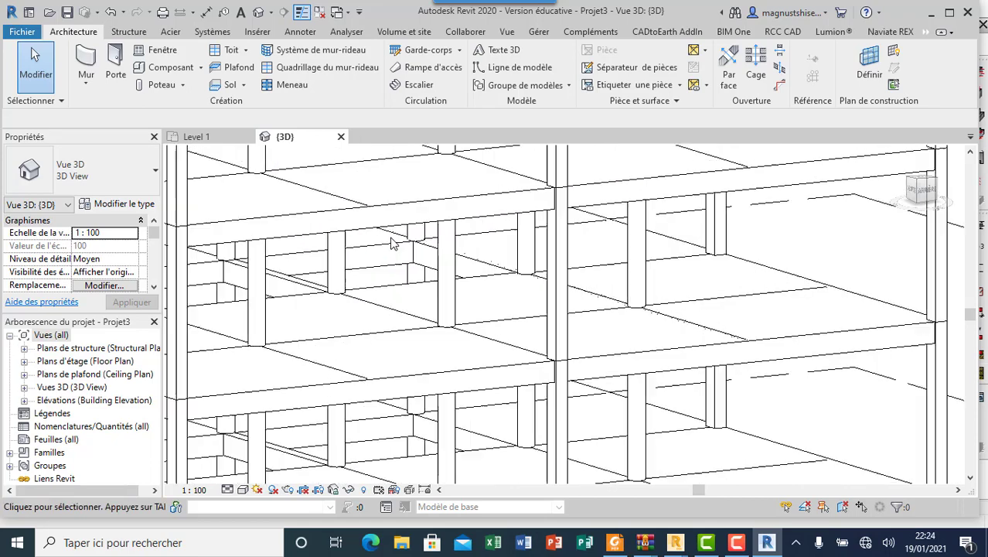
{"action": "scroll", "coordinate": [393, 239], "scroll_direction": "down", "scroll_amount": 2}
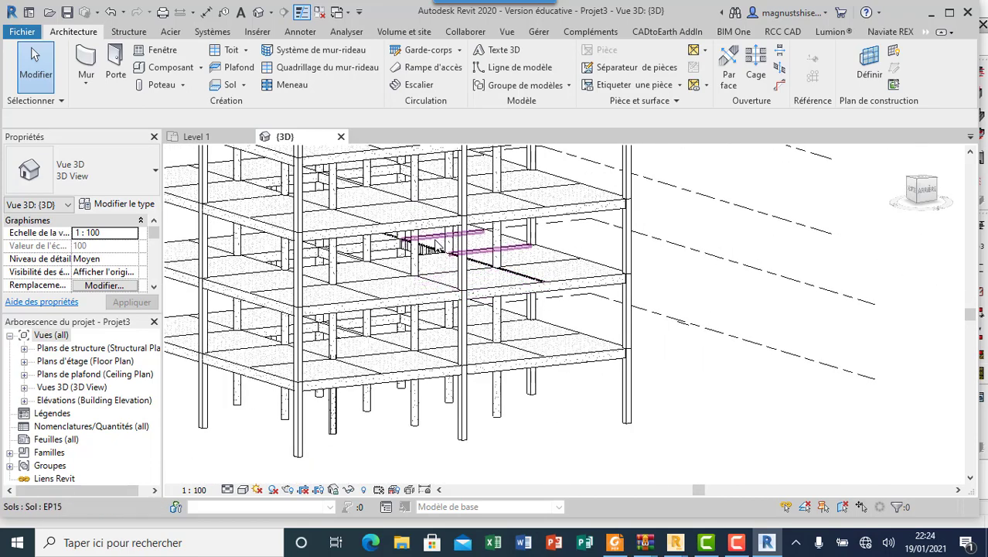
{"action": "scroll", "coordinate": [421, 270], "scroll_direction": "up", "scroll_amount": 3}
{"action": "scroll", "coordinate": [421, 270], "scroll_direction": "down", "scroll_amount": 1}
{"action": "scroll", "coordinate": [421, 266], "scroll_direction": "down", "scroll_amount": 1}
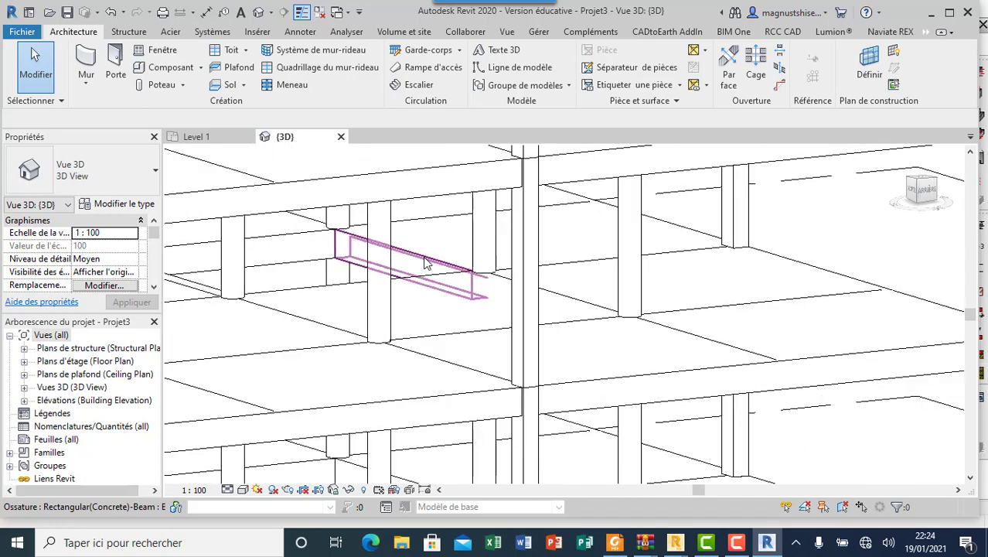
{"action": "scroll", "coordinate": [425, 262], "scroll_direction": "down", "scroll_amount": 2}
{"action": "scroll", "coordinate": [424, 262], "scroll_direction": "up", "scroll_amount": 1}
{"action": "scroll", "coordinate": [375, 340], "scroll_direction": "up", "scroll_amount": 1}
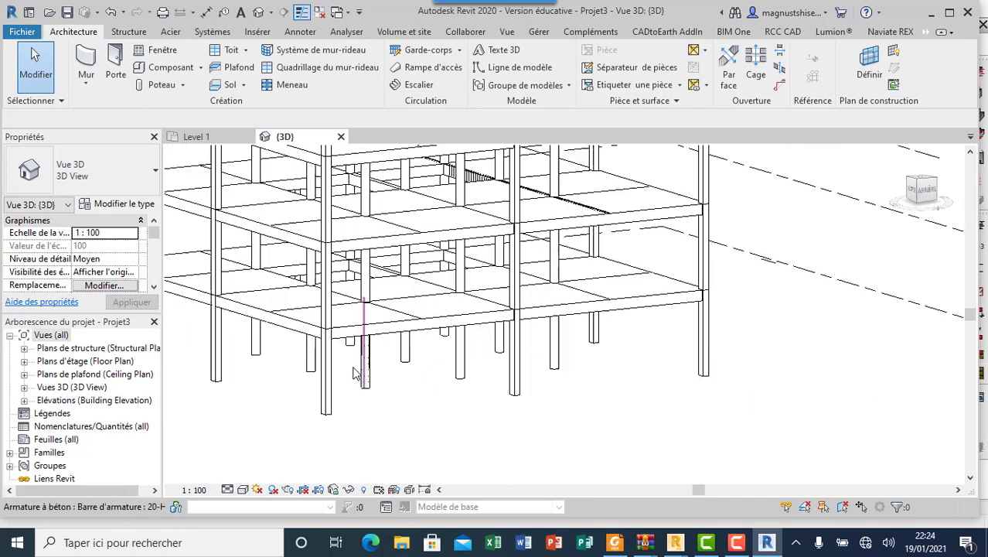
{"action": "scroll", "coordinate": [381, 374], "scroll_direction": "up", "scroll_amount": 1}
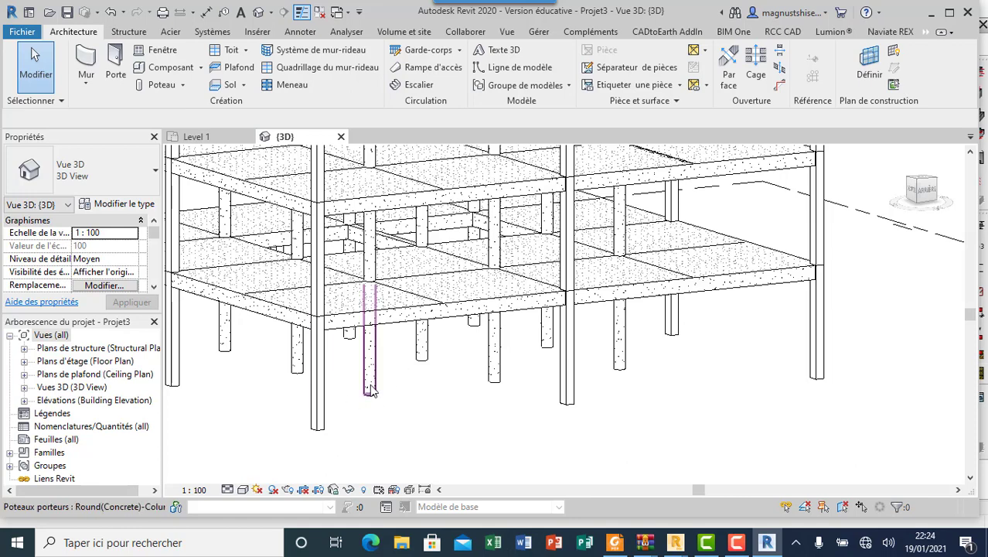
Crossing-window select the ground-floor column's rebar and zoom to verify the selection
{"action": "mouse_move", "coordinate": [389, 430]}
{"action": "left_mouse_down"}
{"action": "mouse_move", "coordinate": [334, 377]}
{"action": "mouse_move", "coordinate": [338, 357]}
{"action": "left_mouse_up"}
{"action": "scroll", "coordinate": [354, 380], "scroll_direction": "up", "scroll_amount": 5}
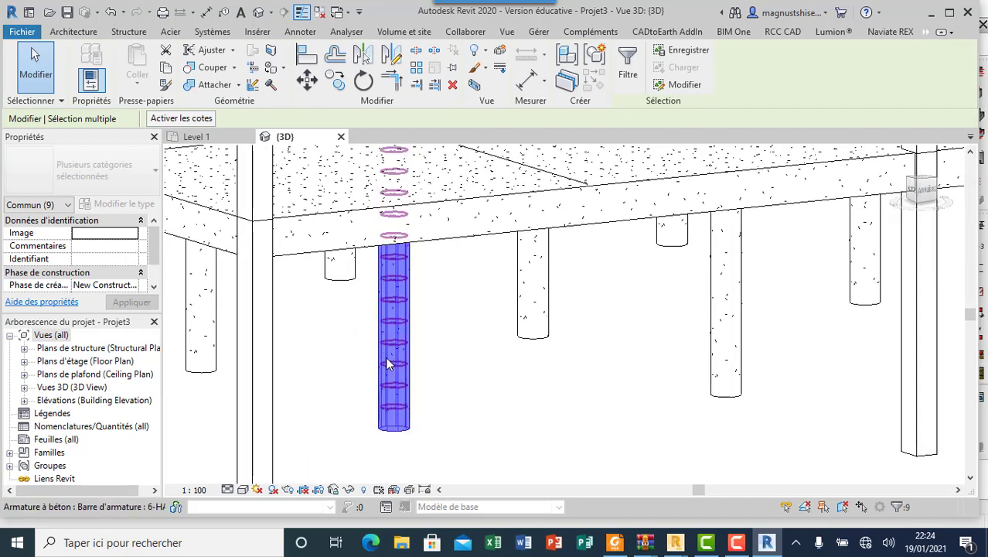
{"action": "scroll", "coordinate": [385, 361], "scroll_direction": "down", "scroll_amount": 3}
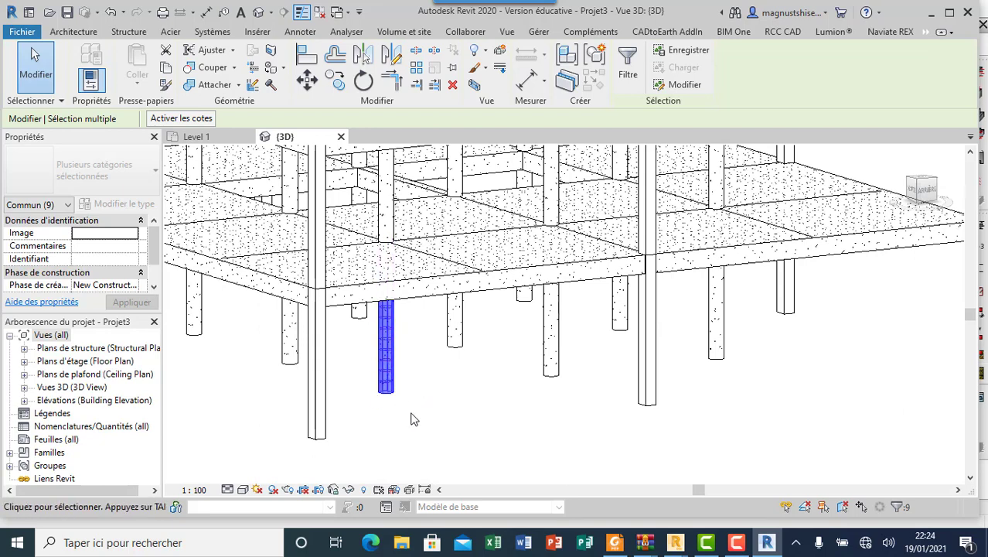
Override the selected column and rebar to 87 surface transparency in this view, then deselect
{"action": "right_click", "coordinate": [385, 349]}
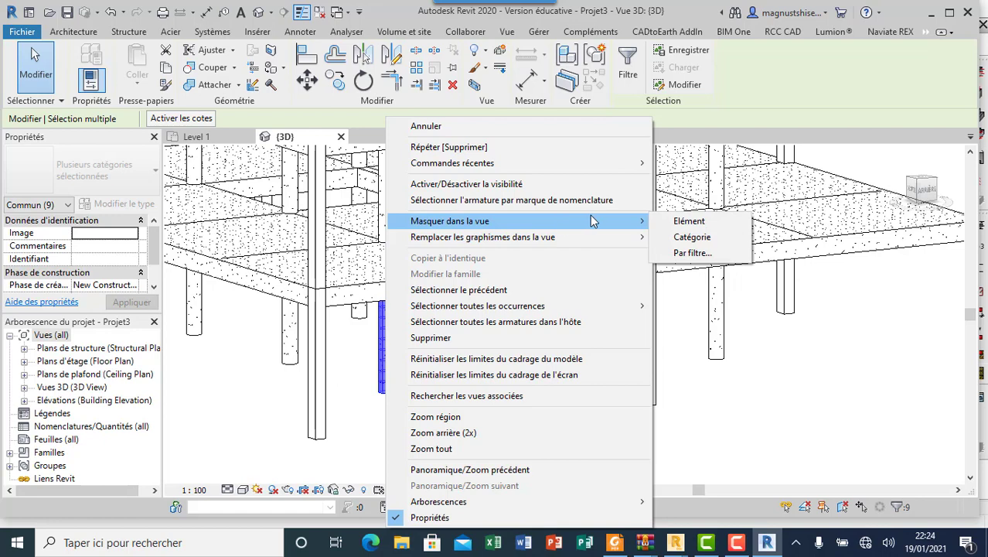
{"action": "mouse_move", "coordinate": [502, 237]}
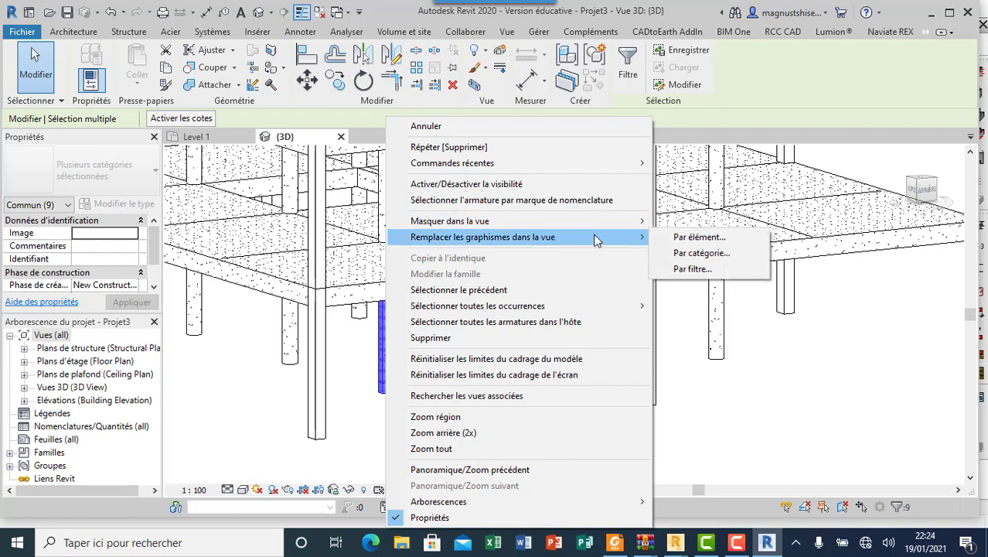
{"action": "left_click", "coordinate": [695, 237]}
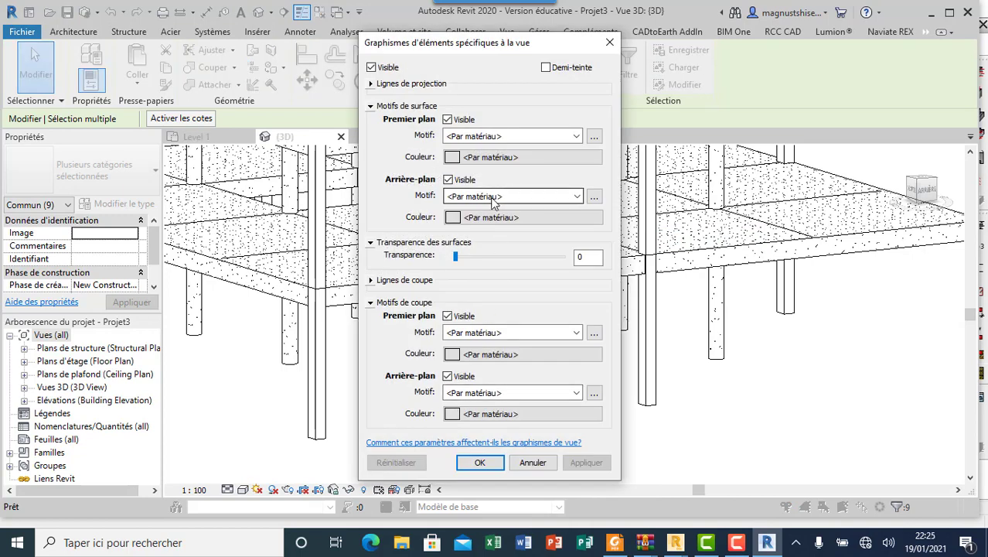
{"action": "left_click_drag", "start_coordinate": [454, 260], "coordinate": [473, 260]}
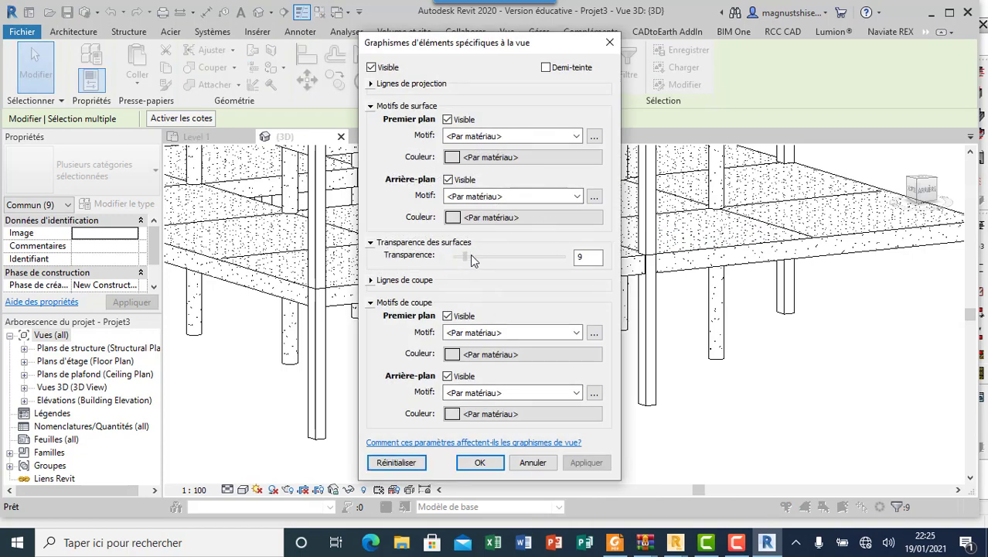
{"action": "left_click_drag", "start_coordinate": [539, 260], "coordinate": [550, 257]}
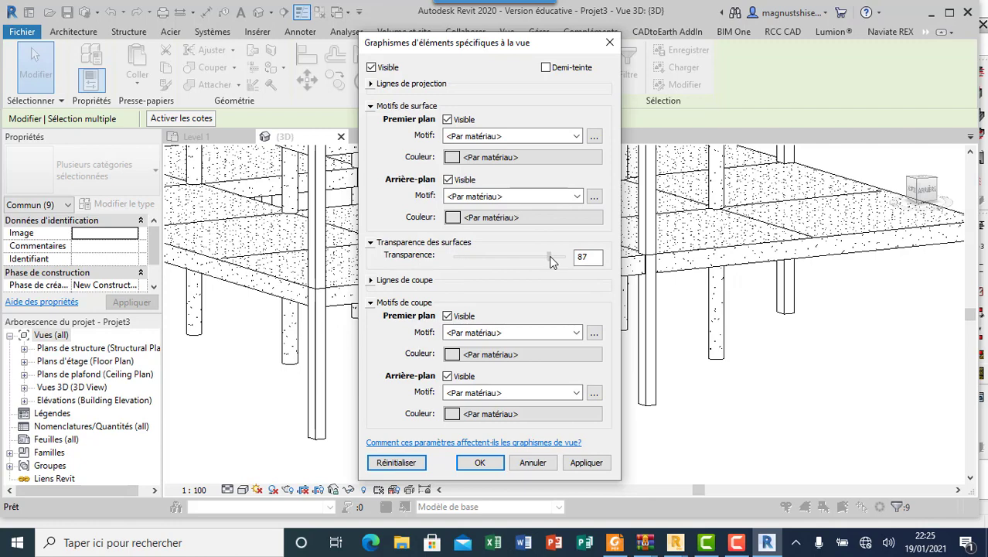
{"action": "left_click", "coordinate": [480, 462]}
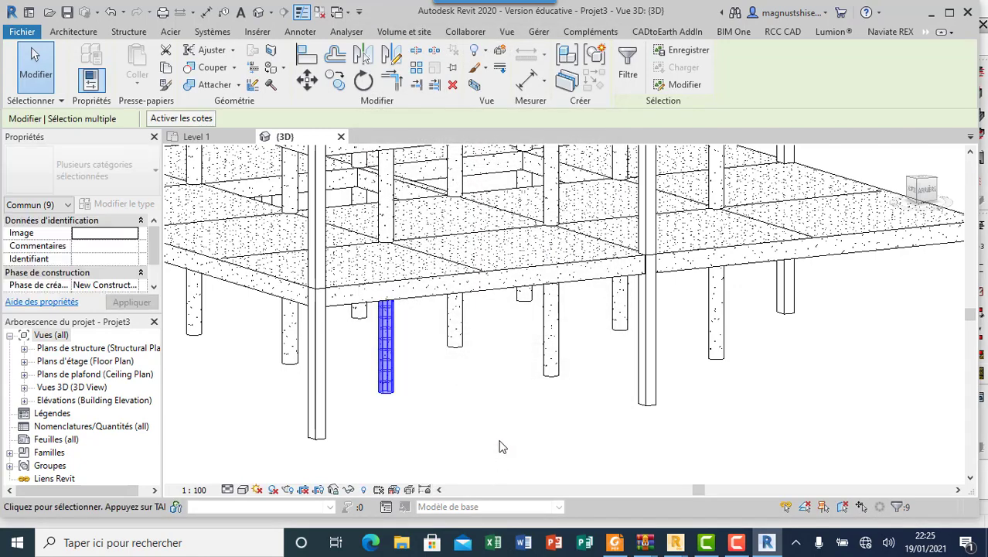
{"action": "left_click", "coordinate": [501, 441]}
Zoom in and inspect a vertical bar, the column's 20-HA 500 longitudinal rebar
{"action": "scroll", "coordinate": [385, 350], "scroll_direction": "up", "scroll_amount": 3}
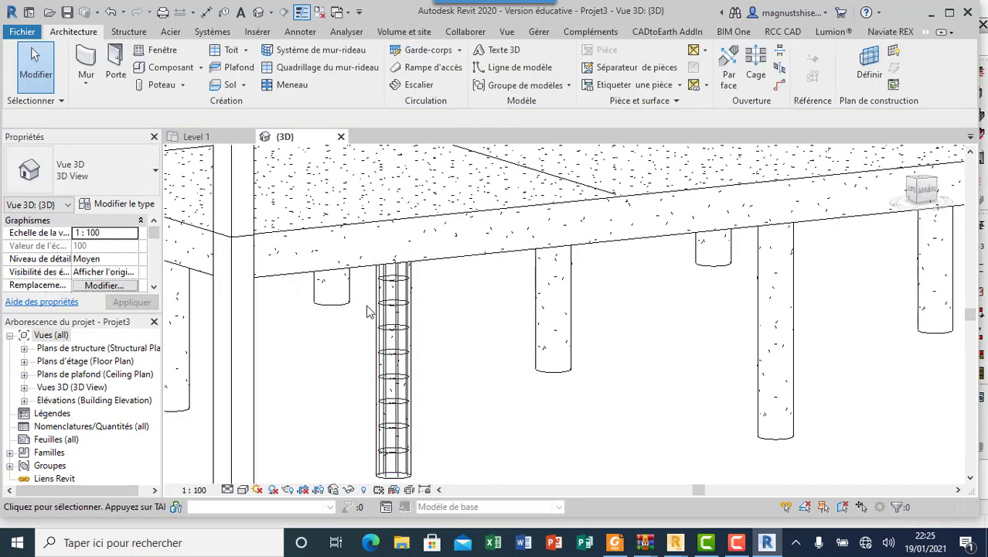
{"action": "scroll", "coordinate": [398, 332], "scroll_direction": "up", "scroll_amount": 3}
{"action": "scroll", "coordinate": [441, 317], "scroll_direction": "up", "scroll_amount": 2}
{"action": "scroll", "coordinate": [445, 325], "scroll_direction": "up", "scroll_amount": 2}
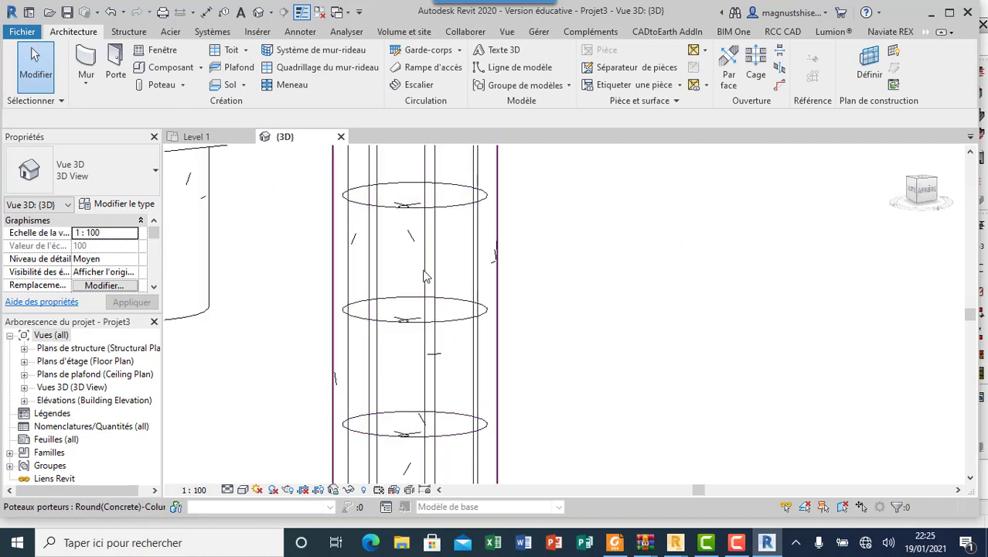
{"action": "scroll", "coordinate": [462, 283], "scroll_direction": "up", "scroll_amount": 2}
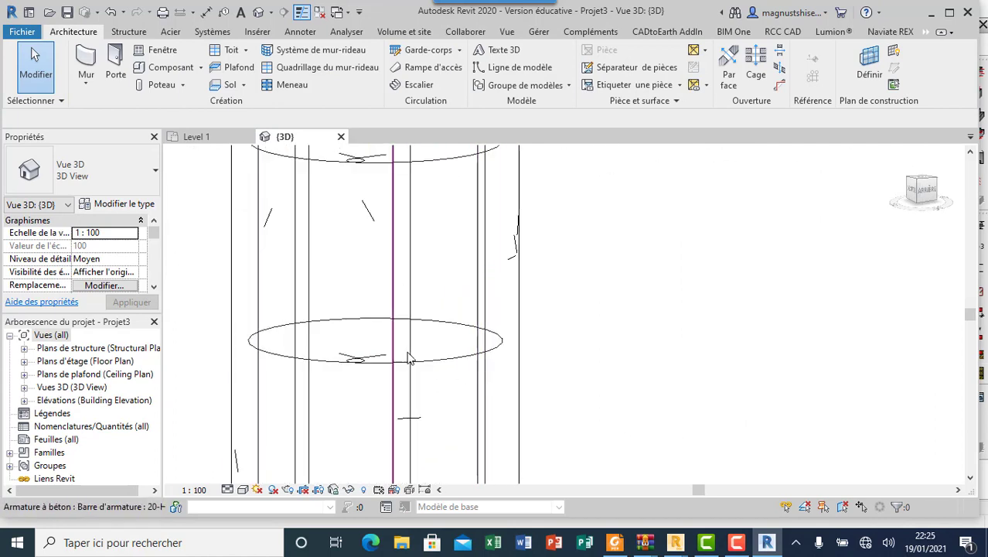
{"action": "scroll", "coordinate": [371, 361], "scroll_direction": "down", "scroll_amount": 2}
{"action": "scroll", "coordinate": [372, 340], "scroll_direction": "down", "scroll_amount": 2}
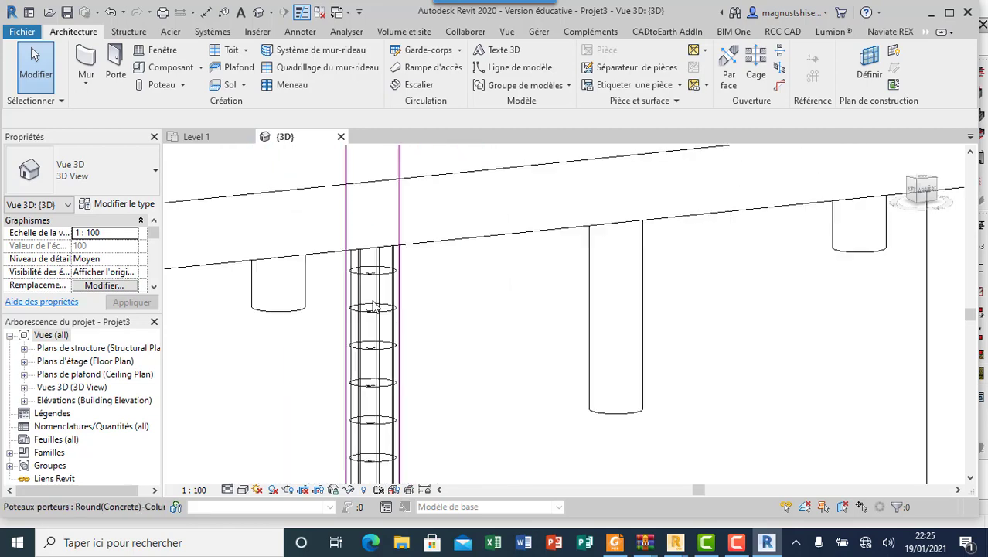
{"action": "scroll", "coordinate": [373, 325], "scroll_direction": "down", "scroll_amount": 2}
{"action": "scroll", "coordinate": [373, 306], "scroll_direction": "down", "scroll_amount": 1}
{"action": "scroll", "coordinate": [373, 301], "scroll_direction": "down", "scroll_amount": 1}
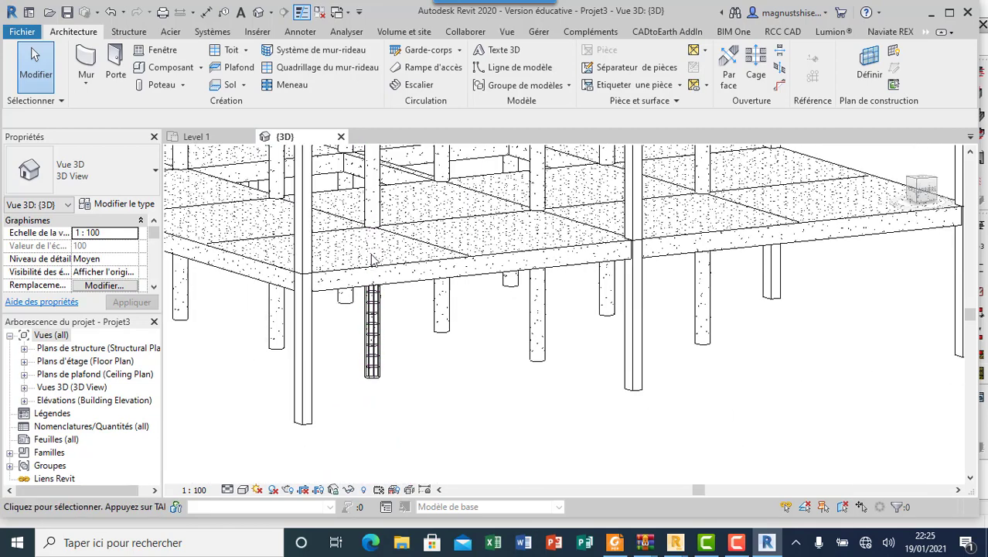
{"action": "scroll", "coordinate": [391, 357], "scroll_direction": "up", "scroll_amount": 2}
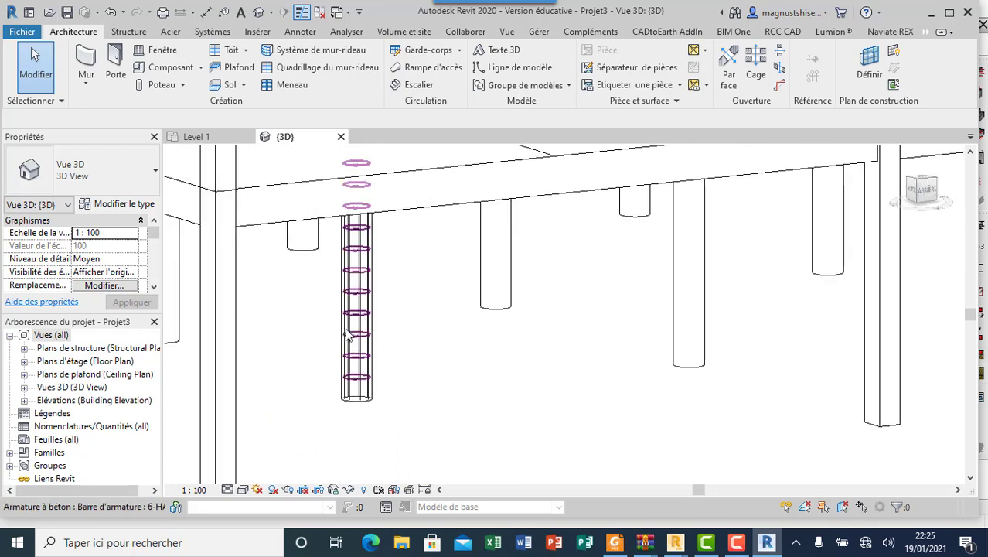
{"action": "scroll", "coordinate": [347, 334], "scroll_direction": "up", "scroll_amount": 2}
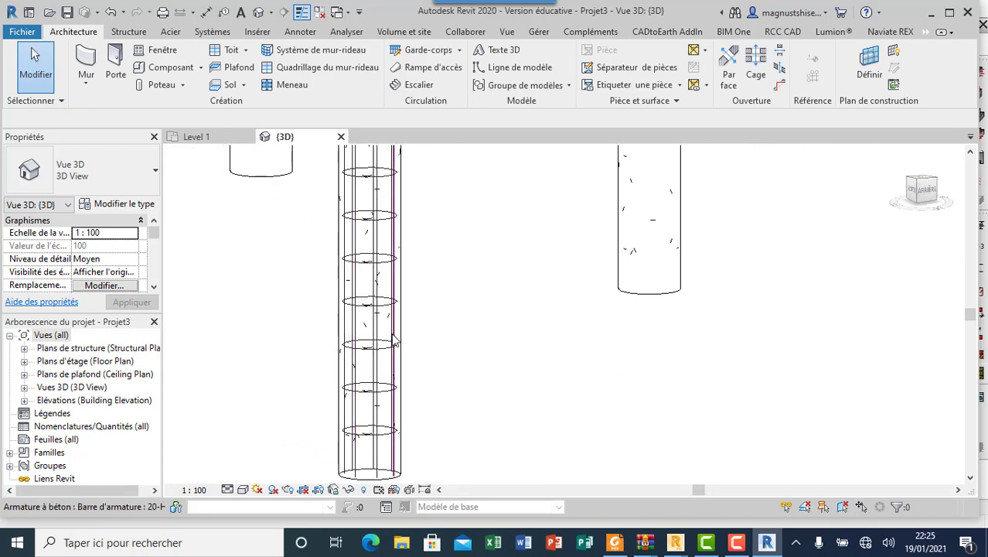
{"action": "left_click", "coordinate": [391, 334]}
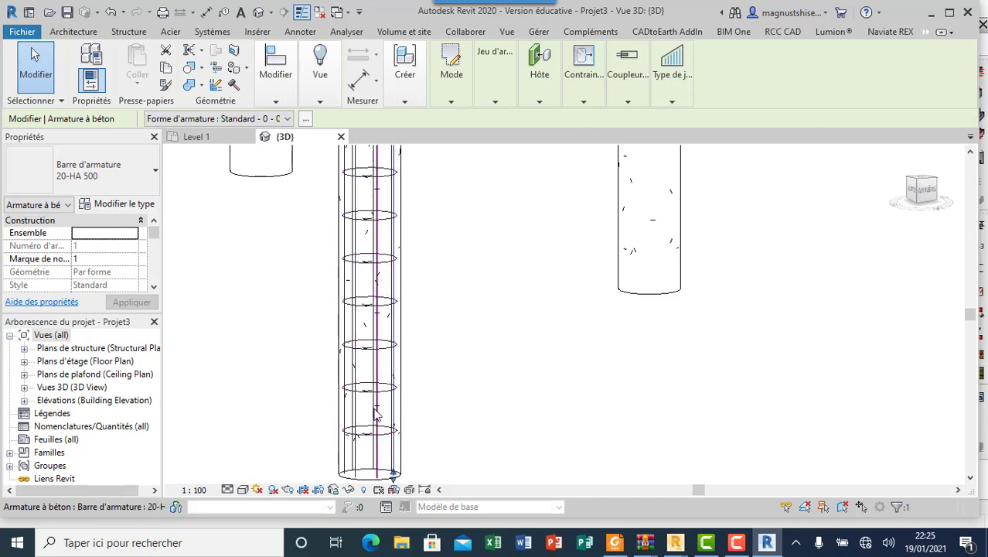
Inspect the column's 6-HA 500 Stirrup 135xR tie set
{"action": "scroll", "coordinate": [423, 342], "scroll_direction": "down", "scroll_amount": 1}
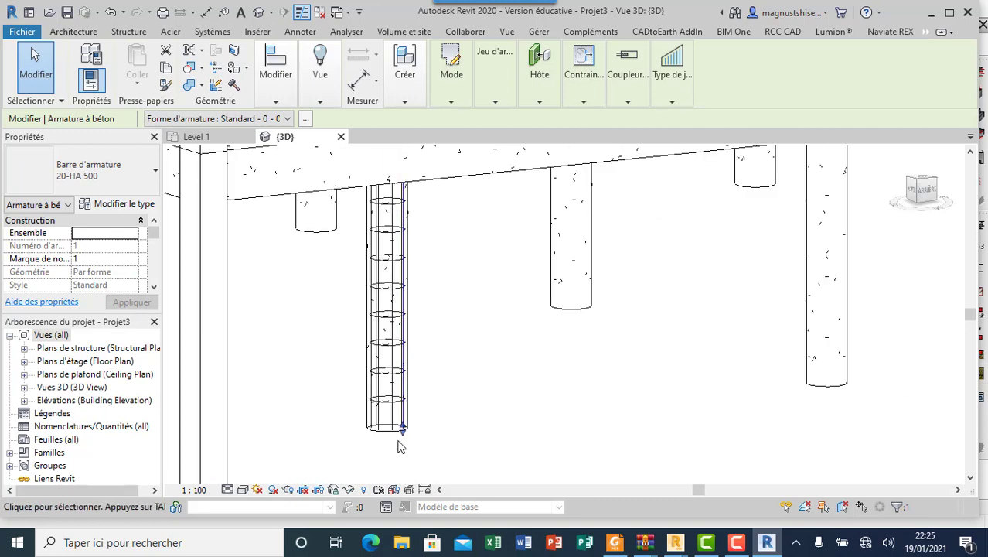
{"action": "left_click", "coordinate": [396, 402]}
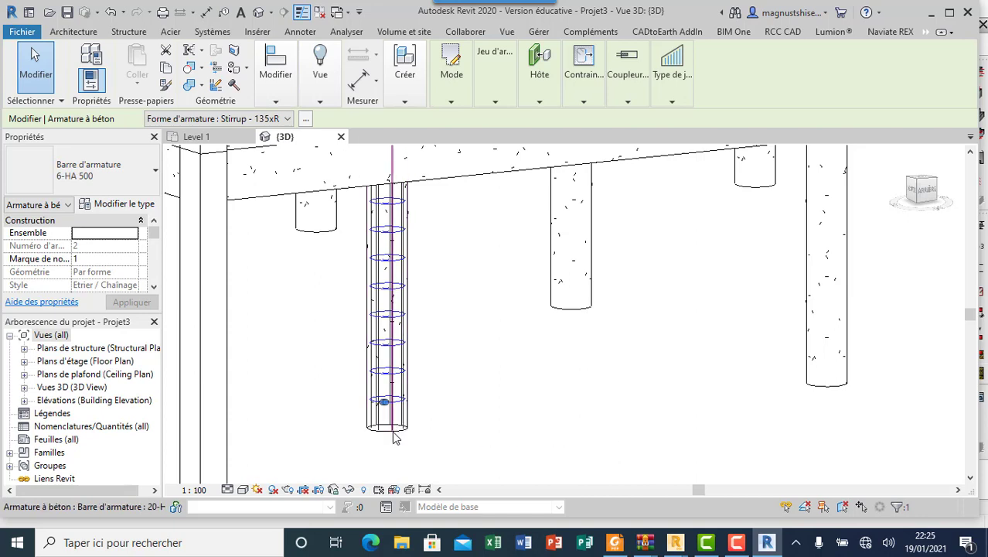
{"action": "scroll", "coordinate": [392, 425], "scroll_direction": "up", "scroll_amount": 2}
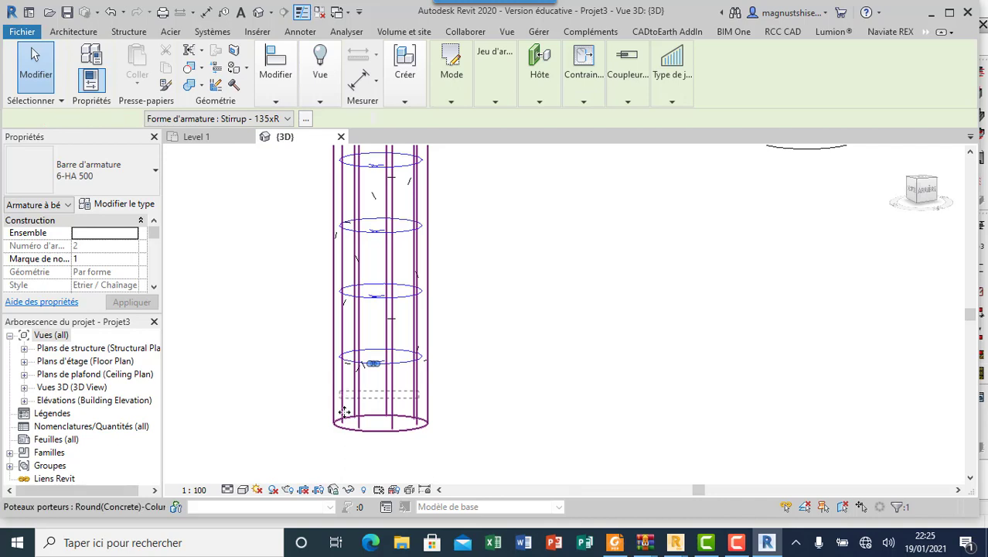
Select the column with its rebar and filter Properties to Armature à béton
{"action": "left_click", "coordinate": [343, 410]}
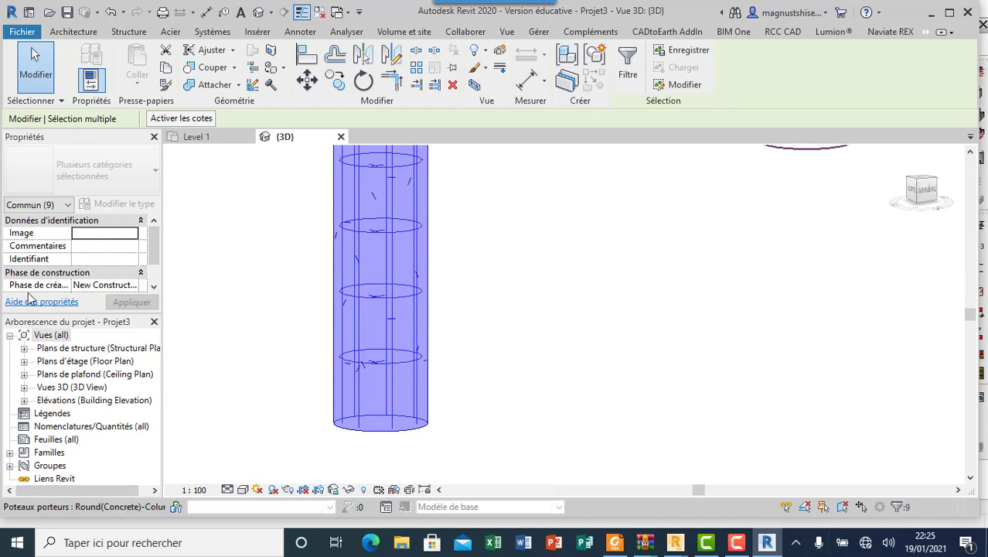
{"action": "left_click", "coordinate": [69, 206]}
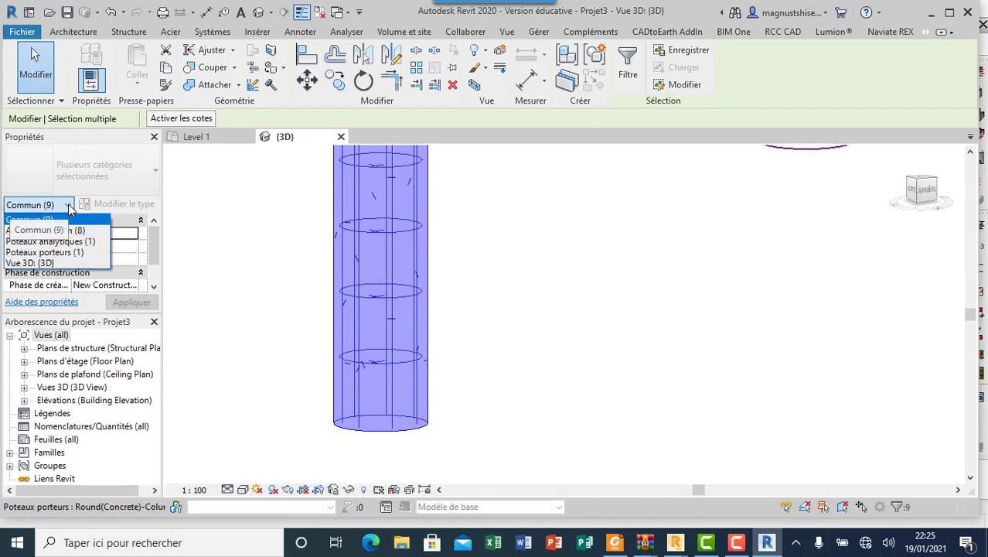
{"action": "left_click", "coordinate": [68, 230]}
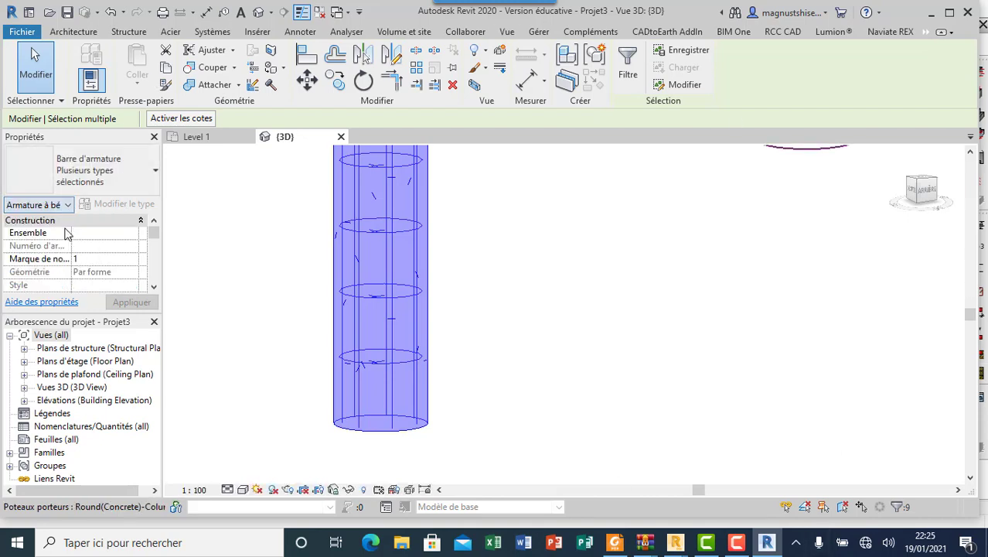
{"action": "scroll", "coordinate": [158, 272], "scroll_direction": "down", "scroll_amount": 1}
{"action": "scroll", "coordinate": [158, 272], "scroll_direction": "down", "scroll_amount": 1}
Set the rebar to show unobscured and as solid in Vue 3D {3D}, then deselect
{"action": "scroll", "coordinate": [158, 273], "scroll_direction": "down", "scroll_amount": 1}
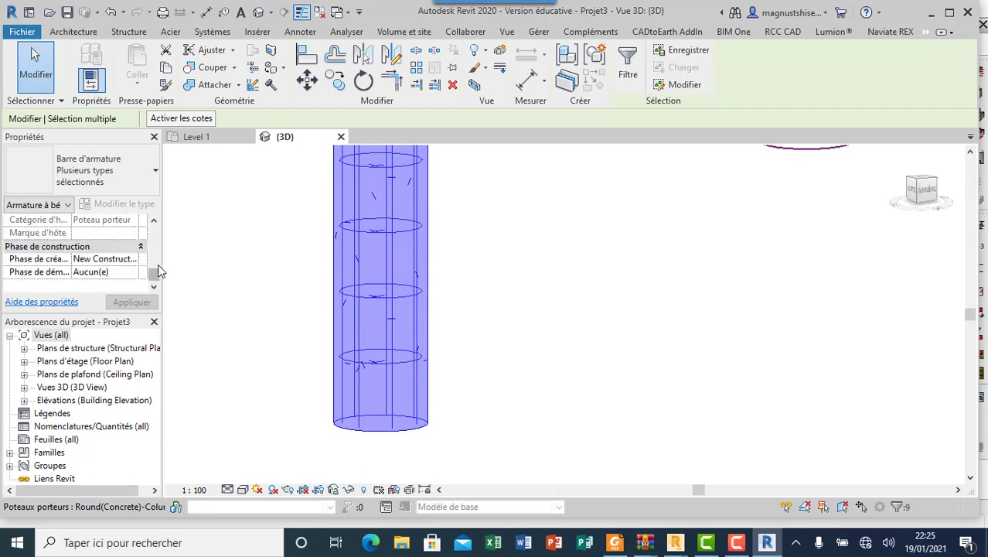
{"action": "scroll", "coordinate": [72, 264], "scroll_direction": "down", "scroll_amount": 1}
{"action": "scroll", "coordinate": [77, 261], "scroll_direction": "up", "scroll_amount": 1}
{"action": "scroll", "coordinate": [78, 261], "scroll_direction": "up", "scroll_amount": 1}
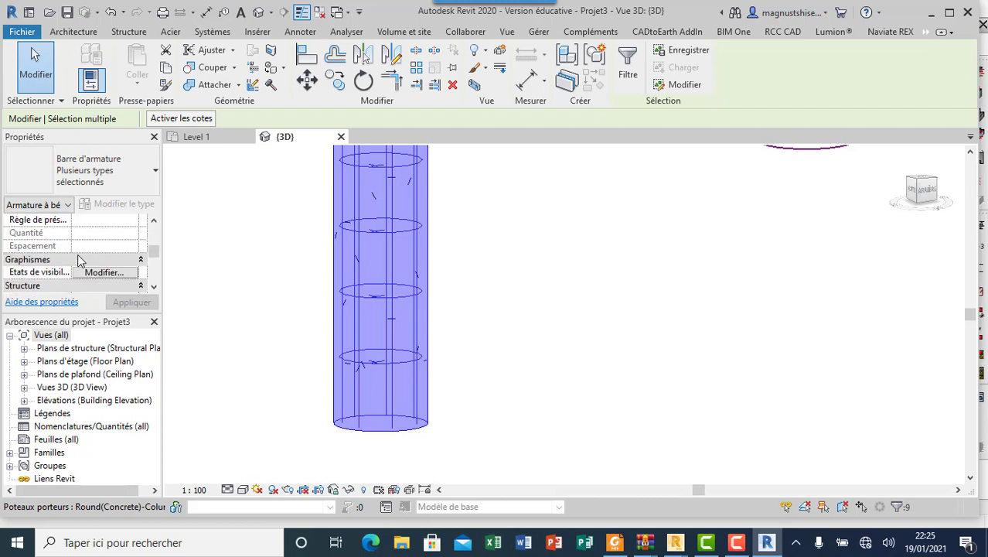
{"action": "left_click", "coordinate": [95, 276]}
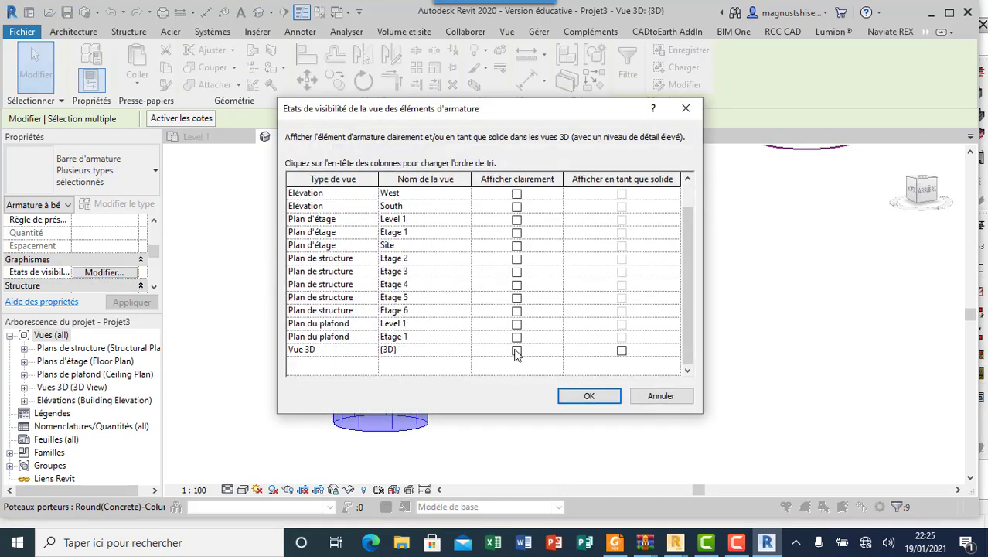
{"action": "left_click", "coordinate": [517, 351]}
{"action": "left_click", "coordinate": [622, 350]}
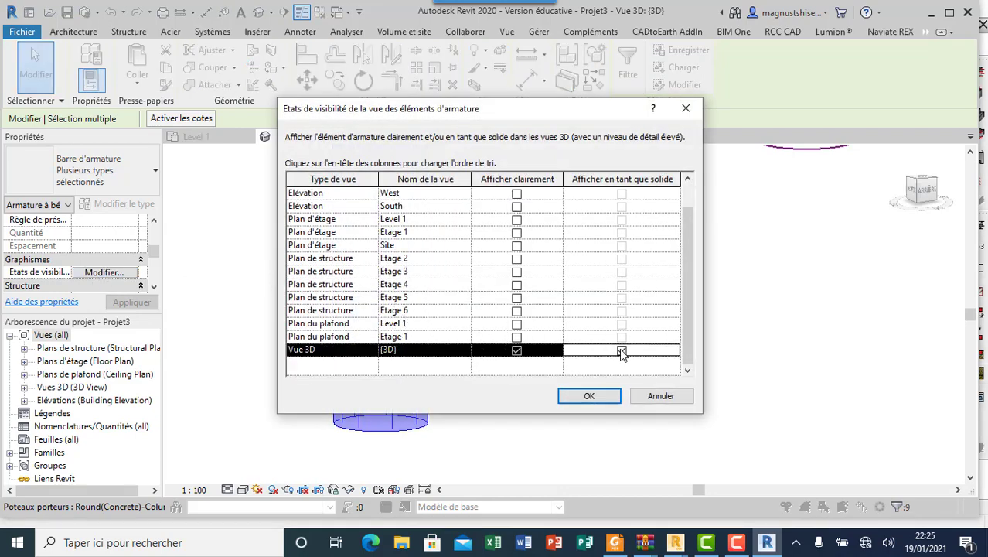
{"action": "left_click", "coordinate": [590, 399]}
{"action": "left_click", "coordinate": [591, 380]}
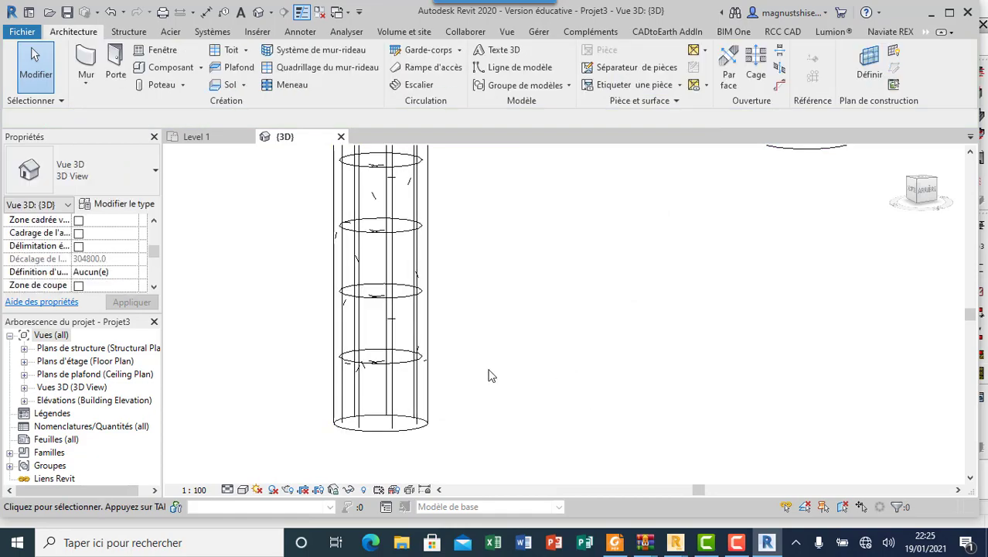
{"action": "scroll", "coordinate": [488, 376], "scroll_direction": "down", "scroll_amount": 3}
{"action": "scroll", "coordinate": [483, 370], "scroll_direction": "down", "scroll_amount": 2}
{"action": "scroll", "coordinate": [473, 359], "scroll_direction": "down", "scroll_amount": 2}
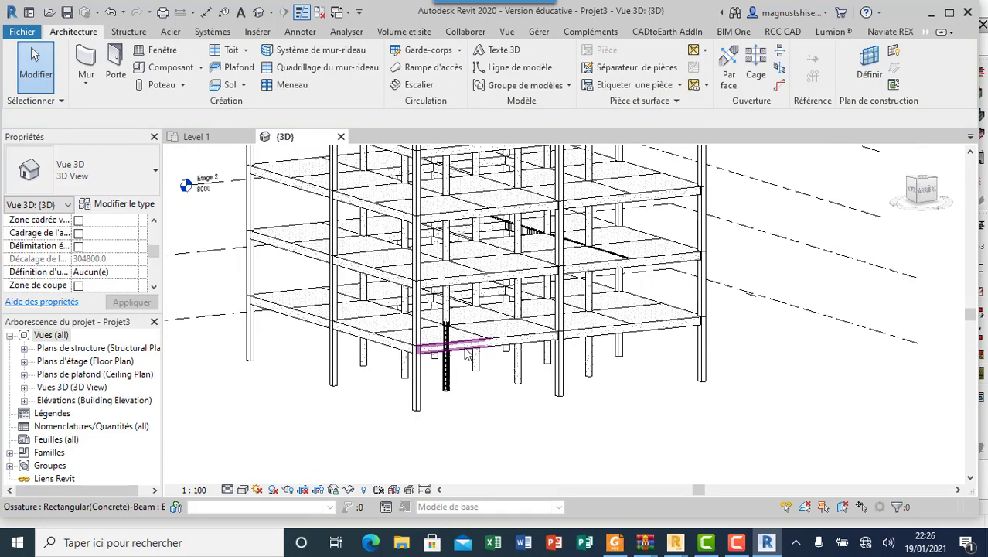
{"action": "scroll", "coordinate": [464, 348], "scroll_direction": "up", "scroll_amount": 2}
{"action": "scroll", "coordinate": [456, 324], "scroll_direction": "up", "scroll_amount": 2}
{"action": "scroll", "coordinate": [450, 306], "scroll_direction": "up", "scroll_amount": 2}
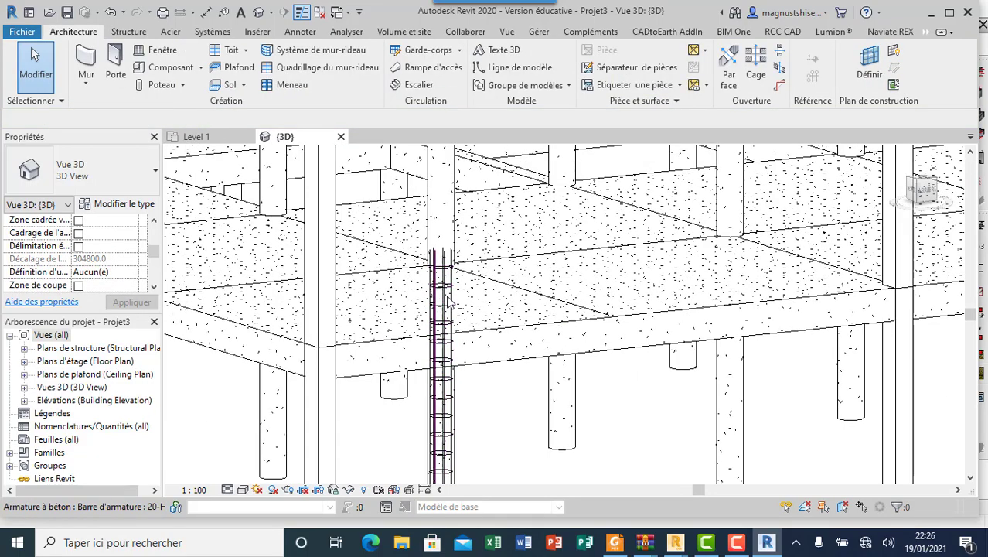
{"action": "scroll", "coordinate": [444, 340], "scroll_direction": "down", "scroll_amount": 2}
{"action": "scroll", "coordinate": [441, 379], "scroll_direction": "down", "scroll_amount": 1}
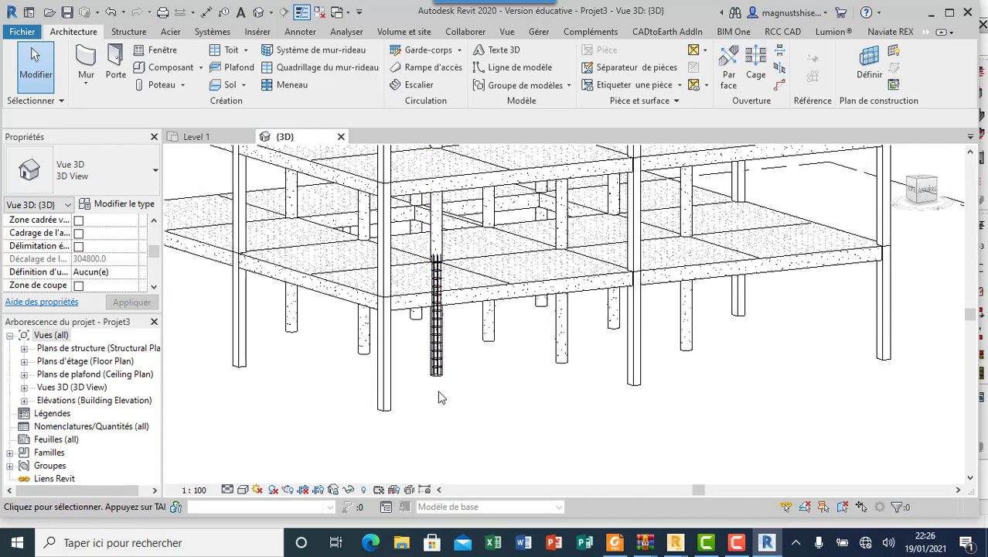
{"action": "scroll", "coordinate": [421, 374], "scroll_direction": "up", "scroll_amount": 2}
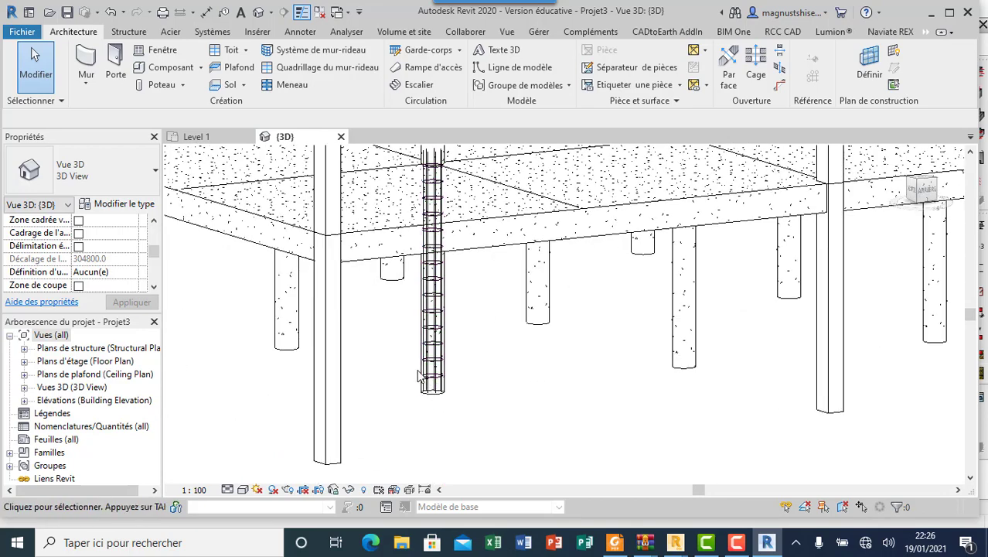
{"action": "scroll", "coordinate": [417, 376], "scroll_direction": "down", "scroll_amount": 1}
{"action": "scroll", "coordinate": [410, 375], "scroll_direction": "down", "scroll_amount": 2}
{"action": "scroll", "coordinate": [403, 371], "scroll_direction": "down", "scroll_amount": 2}
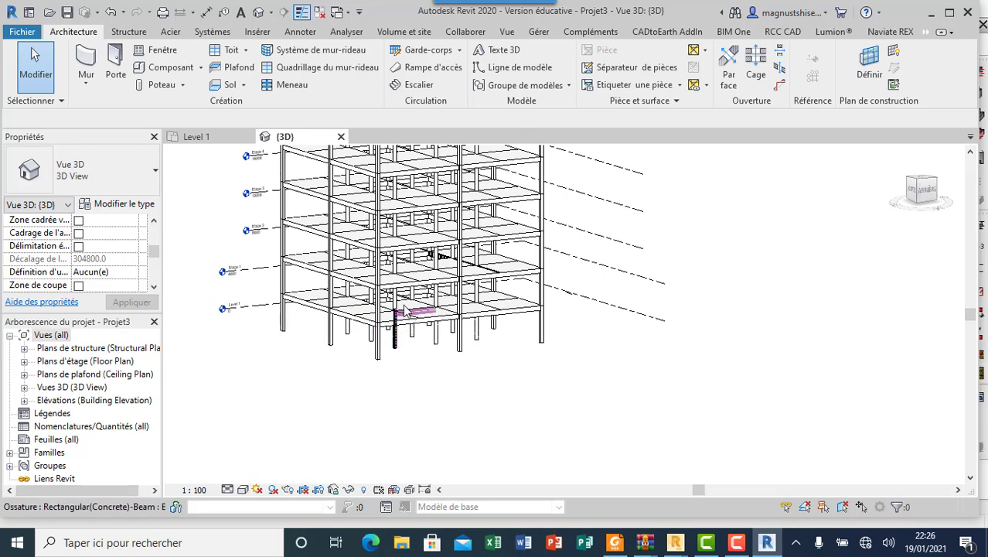
{"action": "scroll", "coordinate": [442, 279], "scroll_direction": "up", "scroll_amount": 2}
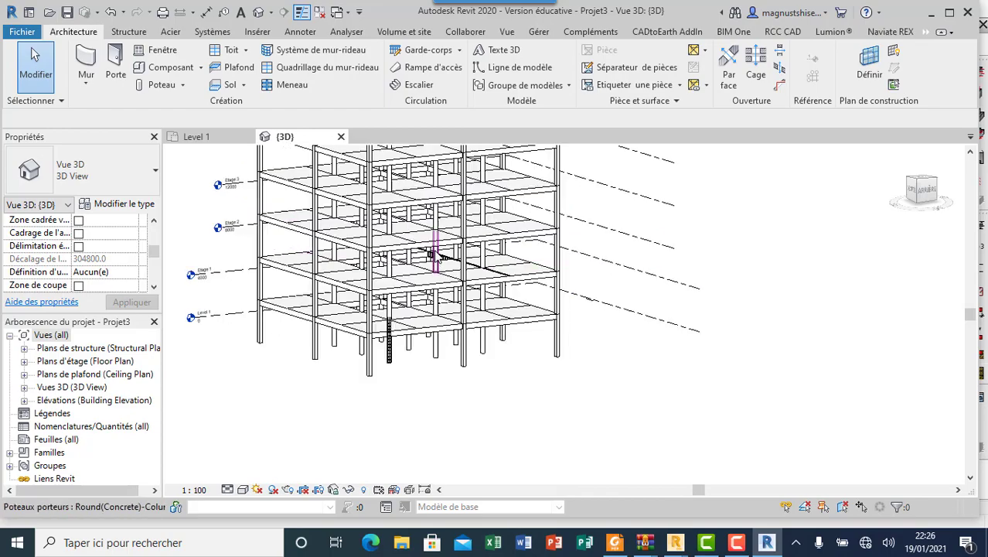
{"action": "scroll", "coordinate": [433, 259], "scroll_direction": "up", "scroll_amount": 2}
{"action": "scroll", "coordinate": [433, 271], "scroll_direction": "up", "scroll_amount": 2}
{"action": "scroll", "coordinate": [464, 266], "scroll_direction": "up", "scroll_amount": 2}
{"action": "scroll", "coordinate": [479, 266], "scroll_direction": "down", "scroll_amount": 4}
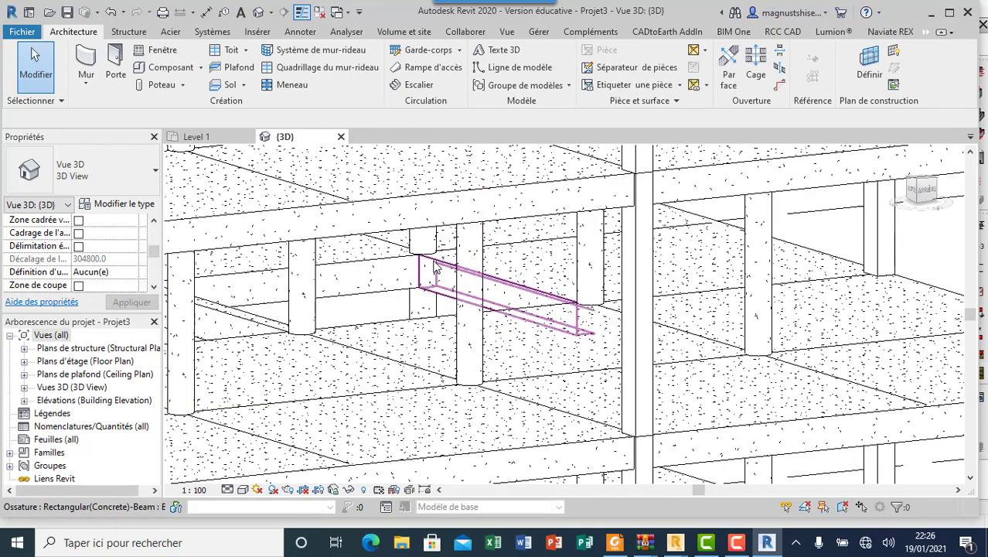
{"action": "scroll", "coordinate": [401, 251], "scroll_direction": "down", "scroll_amount": 2}
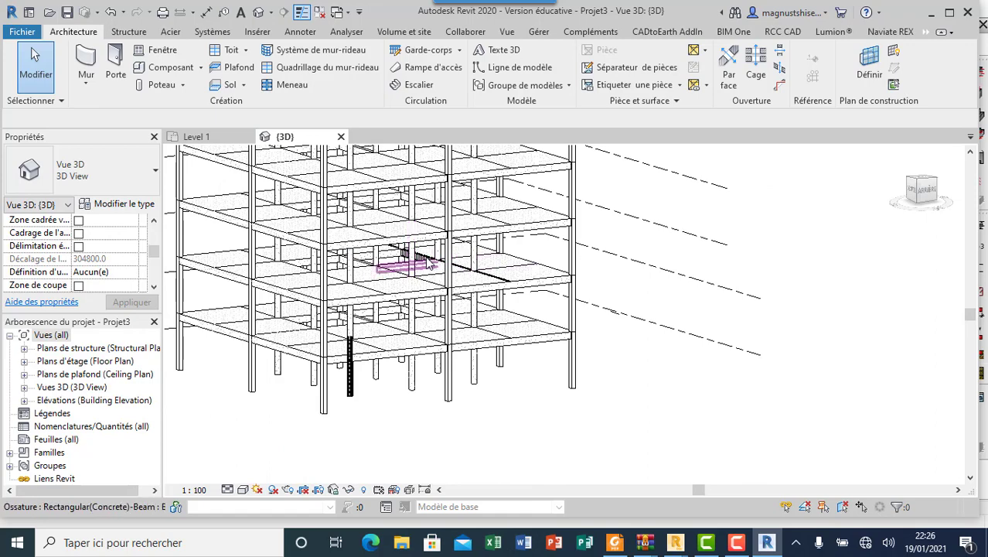
{"action": "scroll", "coordinate": [423, 313], "scroll_direction": "down", "scroll_amount": 1}
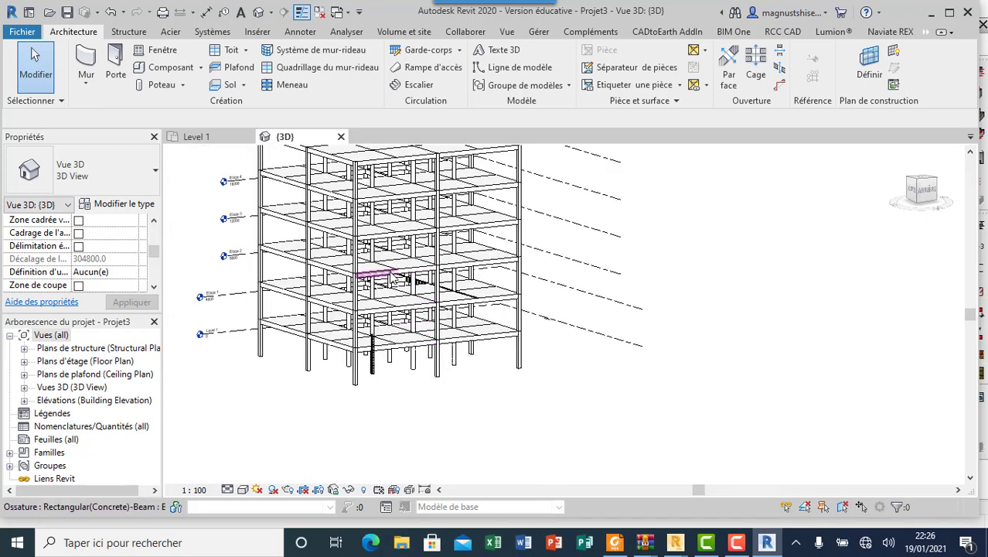
{"action": "scroll", "coordinate": [387, 277], "scroll_direction": "up", "scroll_amount": 2}
{"action": "scroll", "coordinate": [452, 297], "scroll_direction": "up", "scroll_amount": 2}
{"action": "scroll", "coordinate": [455, 297], "scroll_direction": "up", "scroll_amount": 2}
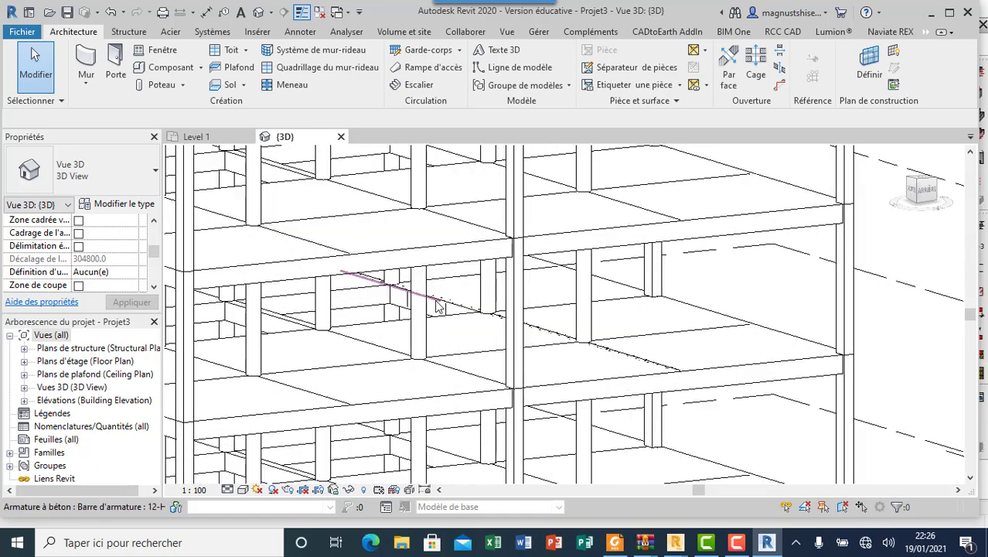
{"action": "scroll", "coordinate": [378, 271], "scroll_direction": "up", "scroll_amount": 2}
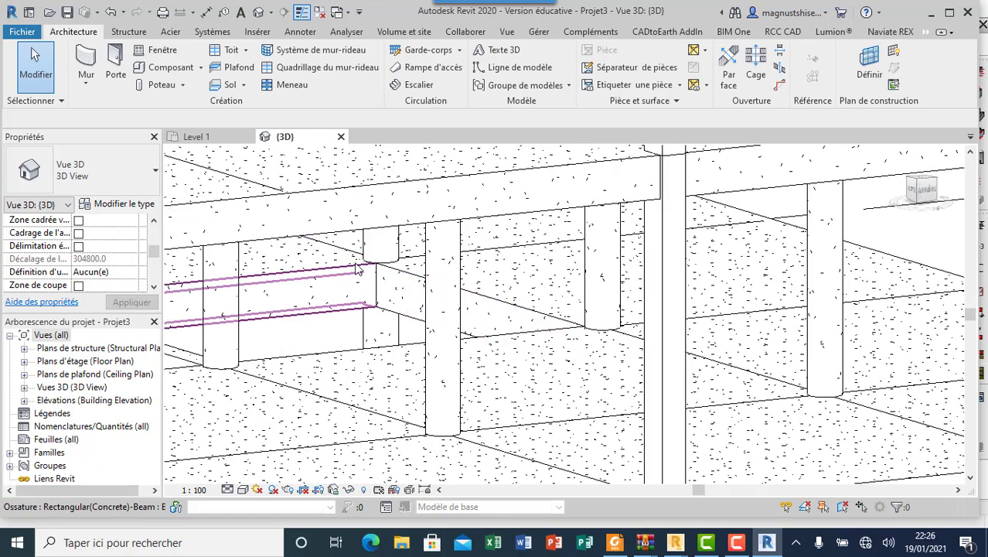
{"action": "scroll", "coordinate": [360, 267], "scroll_direction": "down", "scroll_amount": 2}
{"action": "scroll", "coordinate": [363, 270], "scroll_direction": "down", "scroll_amount": 2}
{"action": "scroll", "coordinate": [364, 271], "scroll_direction": "down", "scroll_amount": 2}
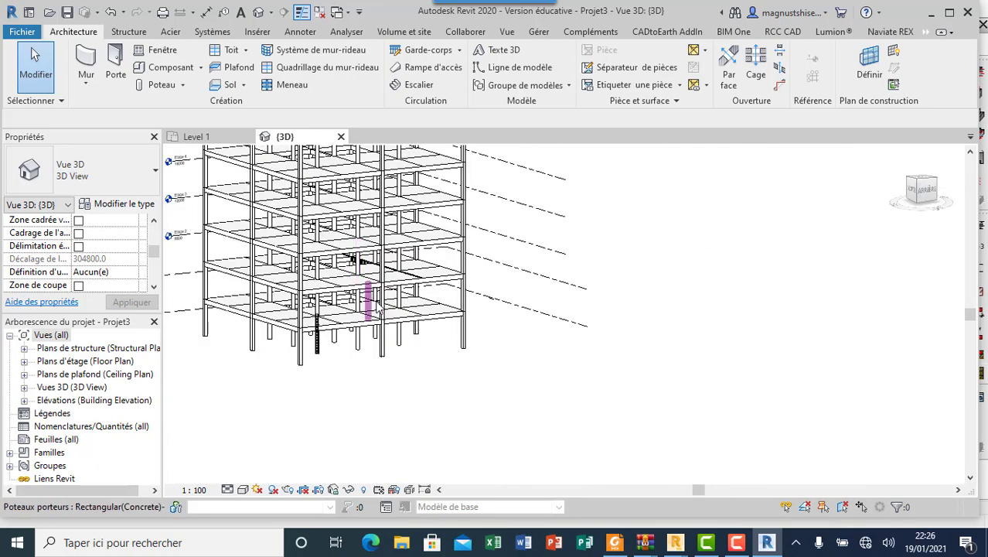
{"action": "scroll", "coordinate": [396, 332], "scroll_direction": "down", "scroll_amount": 2}
{"action": "scroll", "coordinate": [400, 344], "scroll_direction": "down", "scroll_amount": 1}
{"action": "scroll", "coordinate": [401, 345], "scroll_direction": "down", "scroll_amount": 1}
{"action": "scroll", "coordinate": [338, 242], "scroll_direction": "up", "scroll_amount": 2}
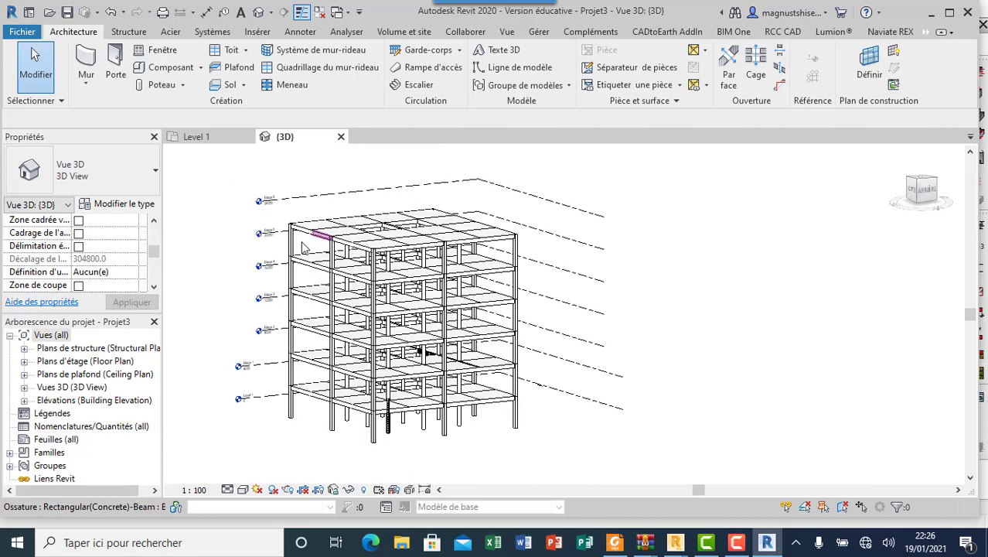
{"action": "scroll", "coordinate": [276, 228], "scroll_direction": "up", "scroll_amount": 2}
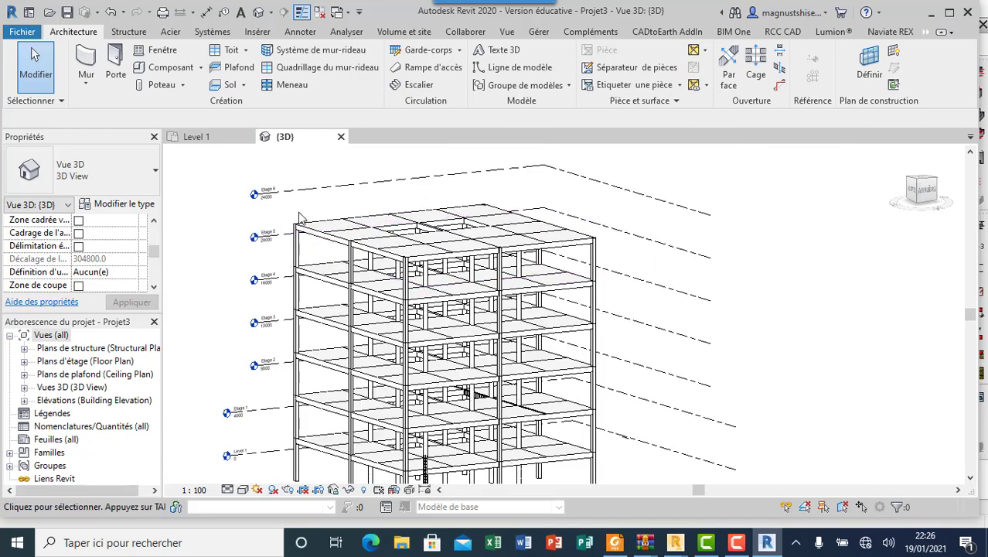
{"action": "scroll", "coordinate": [352, 242], "scroll_direction": "down", "scroll_amount": 1}
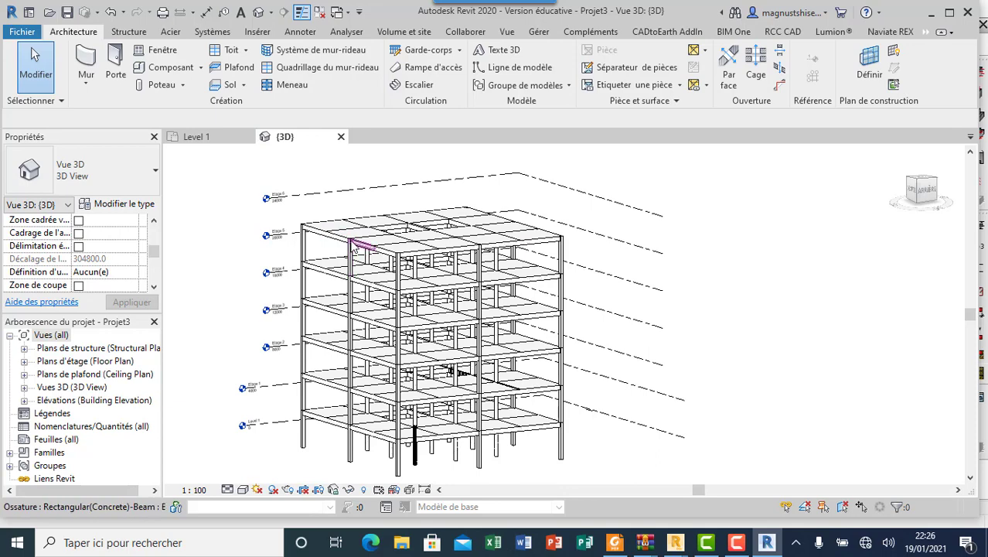
Via VG, turn on analytical model categories and Noeuds analytiques in the 3D view
{"action": "key", "text": "v"}
{"action": "key", "text": "v"}
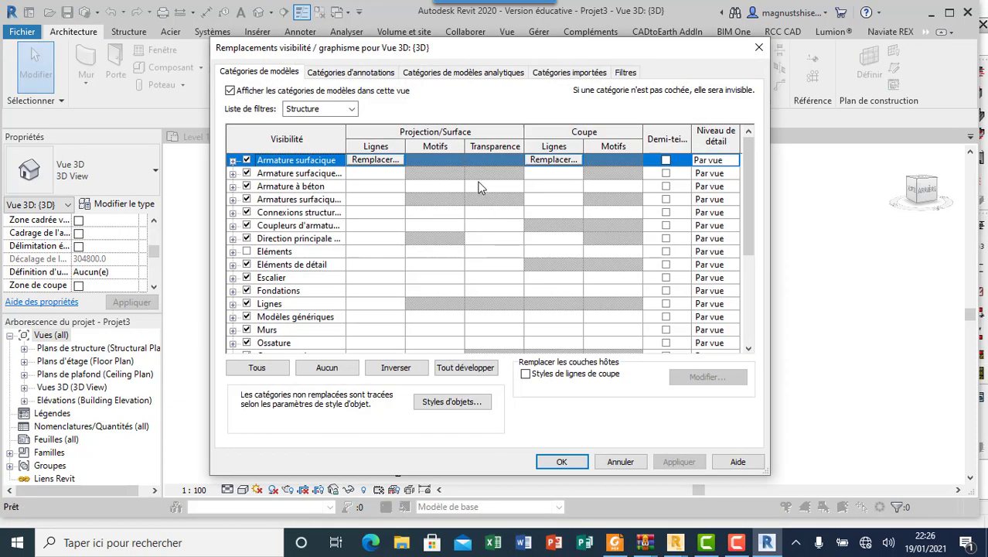
{"action": "left_click", "coordinate": [444, 73]}
{"action": "left_click", "coordinate": [230, 90]}
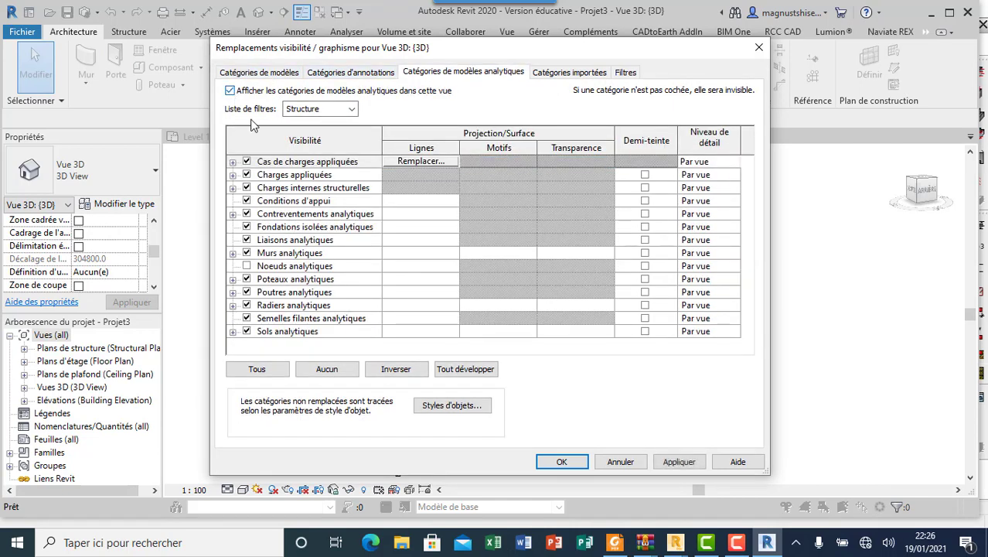
{"action": "left_click", "coordinate": [246, 266]}
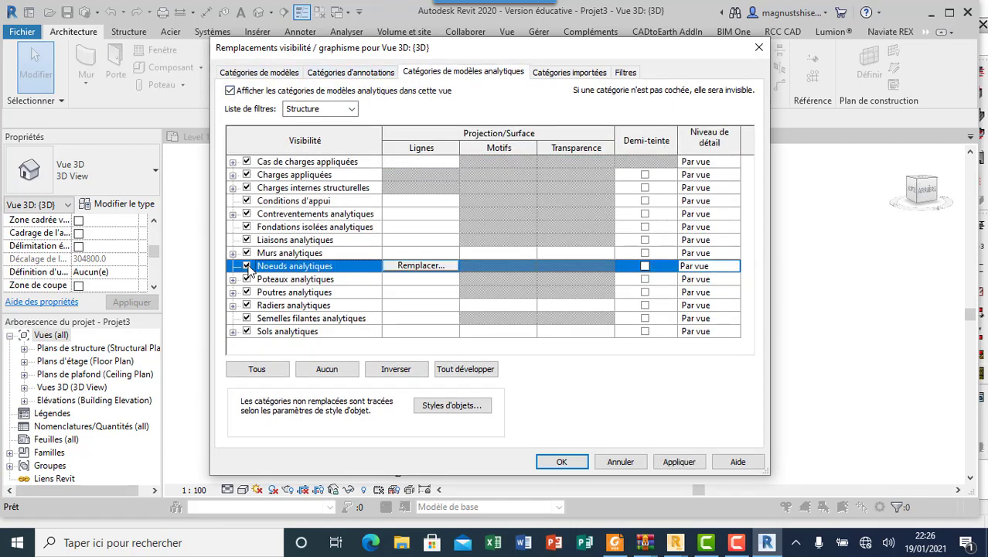
{"action": "left_click", "coordinate": [569, 463]}
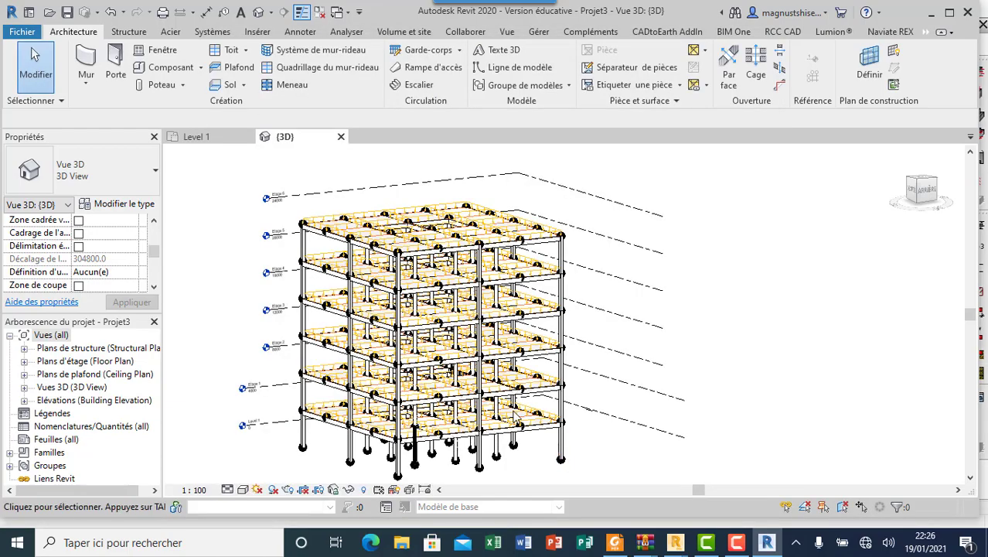
{"action": "scroll", "coordinate": [407, 473], "scroll_direction": "up", "scroll_amount": 4}
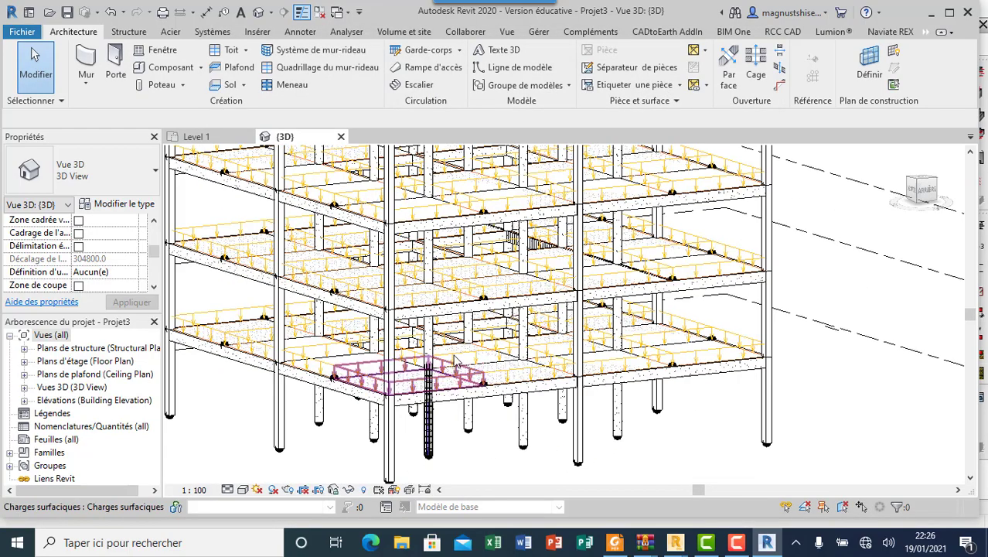
{"action": "scroll", "coordinate": [464, 402], "scroll_direction": "down", "scroll_amount": 3}
{"action": "scroll", "coordinate": [474, 302], "scroll_direction": "up", "scroll_amount": 3}
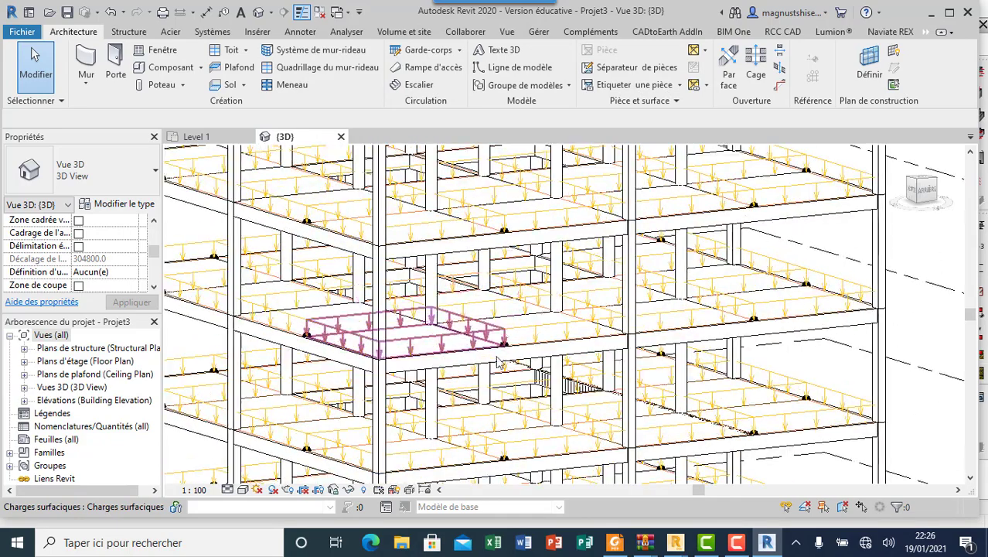
{"action": "scroll", "coordinate": [429, 371], "scroll_direction": "up", "scroll_amount": 2}
{"action": "scroll", "coordinate": [434, 382], "scroll_direction": "up", "scroll_amount": 1}
{"action": "scroll", "coordinate": [433, 382], "scroll_direction": "down", "scroll_amount": 1}
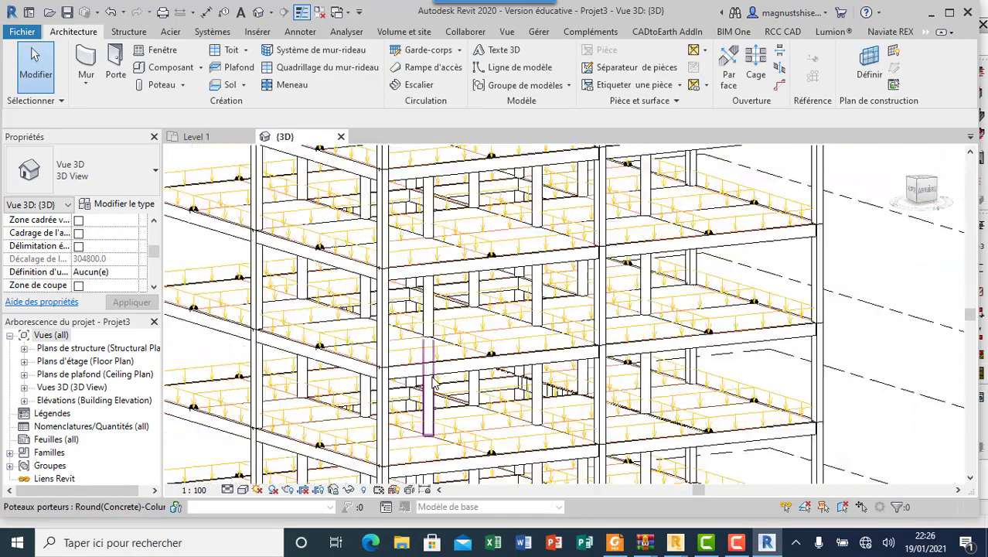
{"action": "scroll", "coordinate": [433, 381], "scroll_direction": "down", "scroll_amount": 1}
{"action": "scroll", "coordinate": [375, 266], "scroll_direction": "down", "scroll_amount": 2}
{"action": "scroll", "coordinate": [295, 203], "scroll_direction": "up", "scroll_amount": 3}
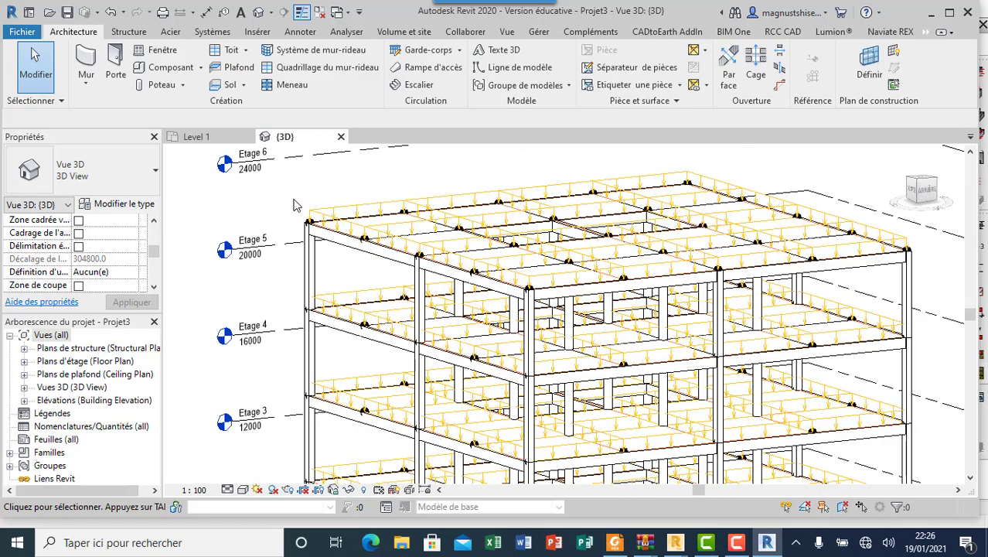
{"action": "scroll", "coordinate": [357, 211], "scroll_direction": "up", "scroll_amount": 1}
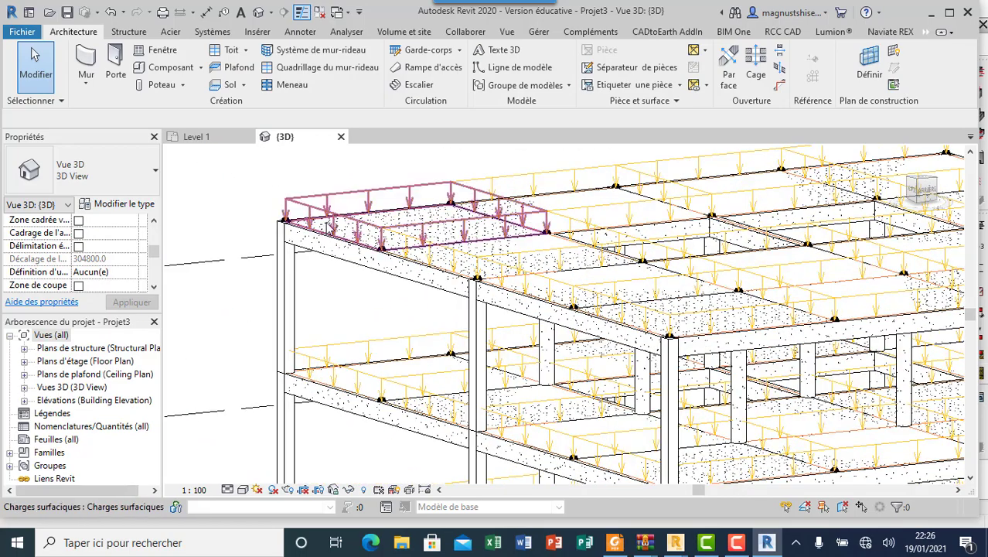
{"action": "scroll", "coordinate": [374, 216], "scroll_direction": "down", "scroll_amount": 3}
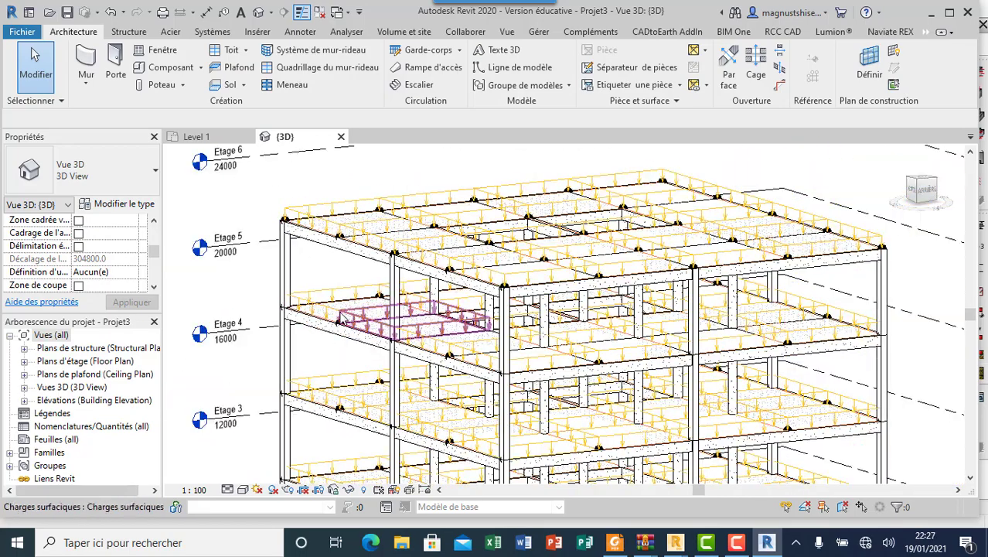
{"action": "scroll", "coordinate": [205, 259], "scroll_direction": "up", "scroll_amount": 4}
{"action": "scroll", "coordinate": [278, 266], "scroll_direction": "down", "scroll_amount": 1}
{"action": "scroll", "coordinate": [274, 263], "scroll_direction": "down", "scroll_amount": 1}
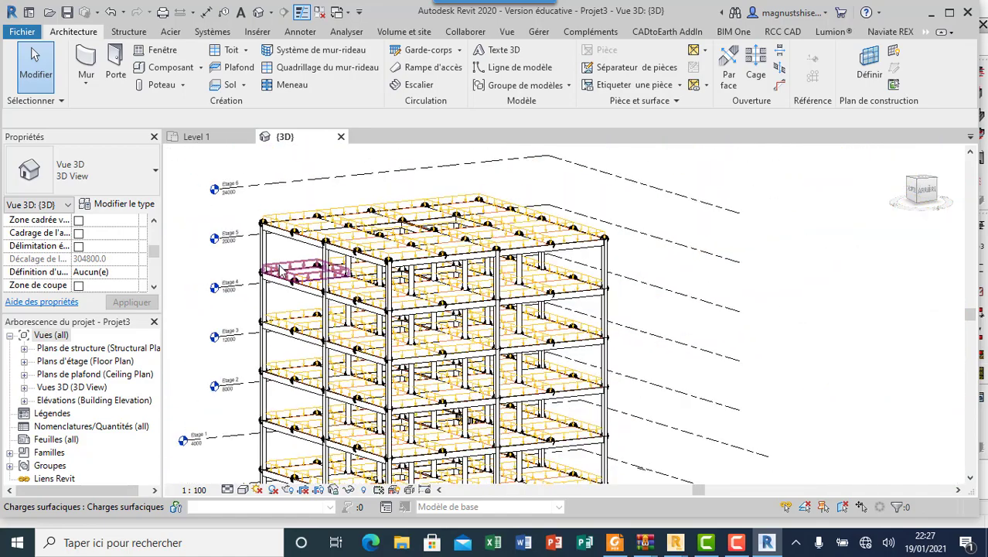
{"action": "scroll", "coordinate": [274, 255], "scroll_direction": "down", "scroll_amount": 1}
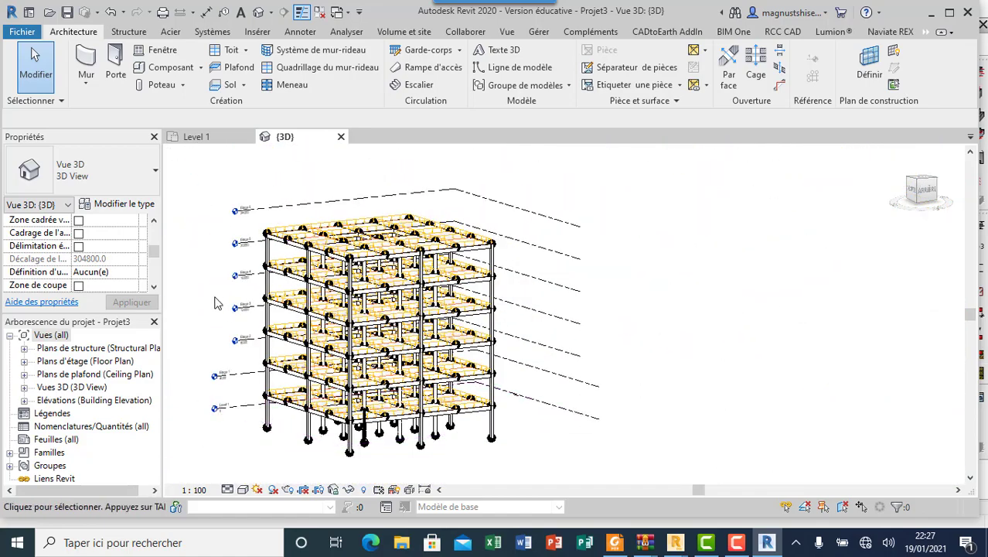
{"action": "scroll", "coordinate": [216, 303], "scroll_direction": "up", "scroll_amount": 1}
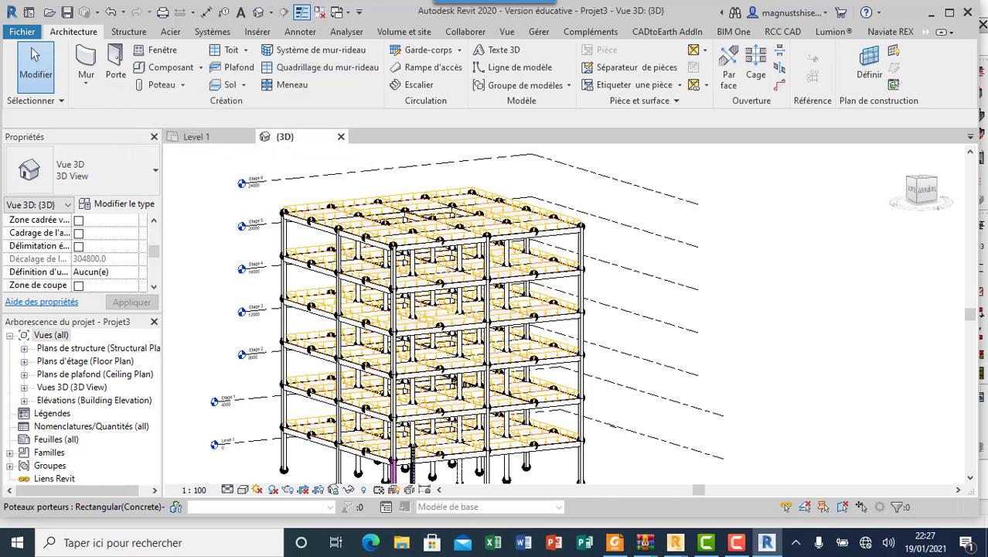
Open the Results Explorer and pick the PP load case for the bar results
{"action": "left_click", "coordinate": [346, 31]}
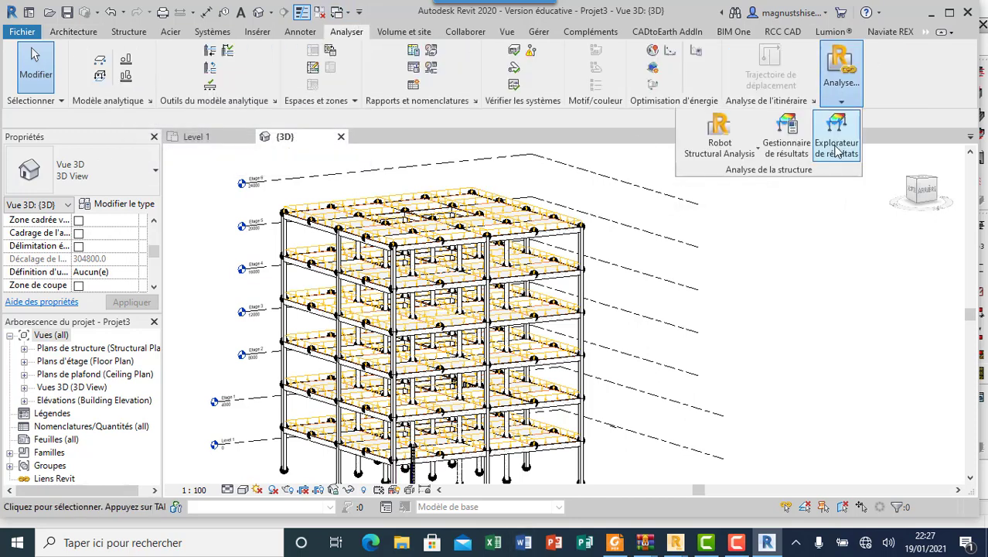
{"action": "left_click", "coordinate": [837, 151]}
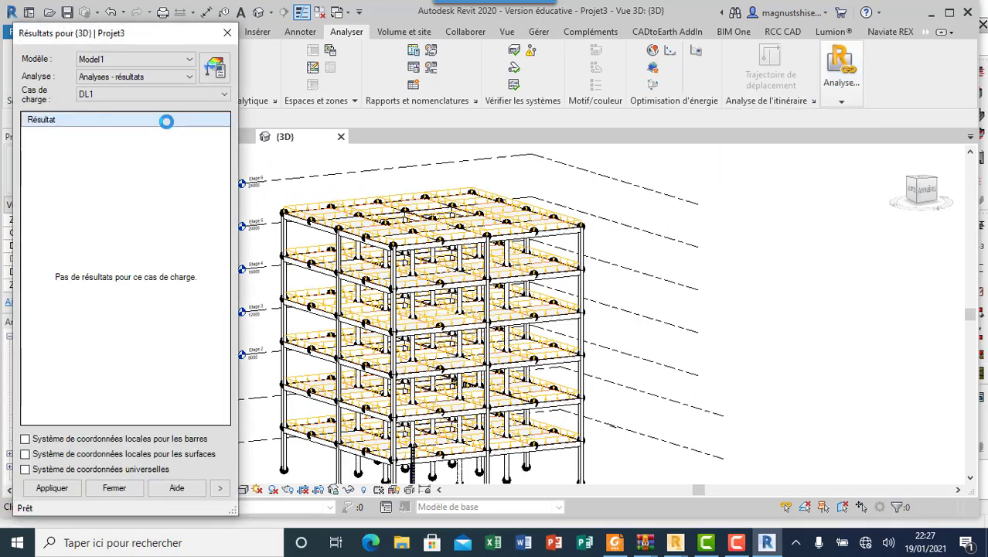
{"action": "left_click", "coordinate": [176, 77]}
{"action": "left_click", "coordinate": [176, 90]}
{"action": "left_click", "coordinate": [176, 94]}
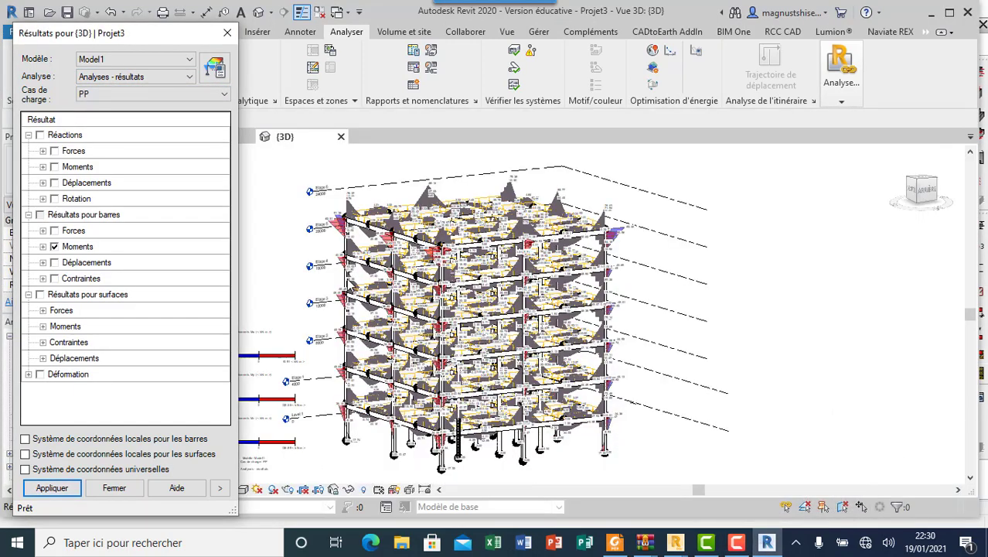
Expand bar Moments in the results explorer and apply the Moments My diagram for load case PP
{"action": "scroll", "coordinate": [344, 271], "scroll_direction": "up", "scroll_amount": 2}
{"action": "scroll", "coordinate": [344, 271], "scroll_direction": "up", "scroll_amount": 2}
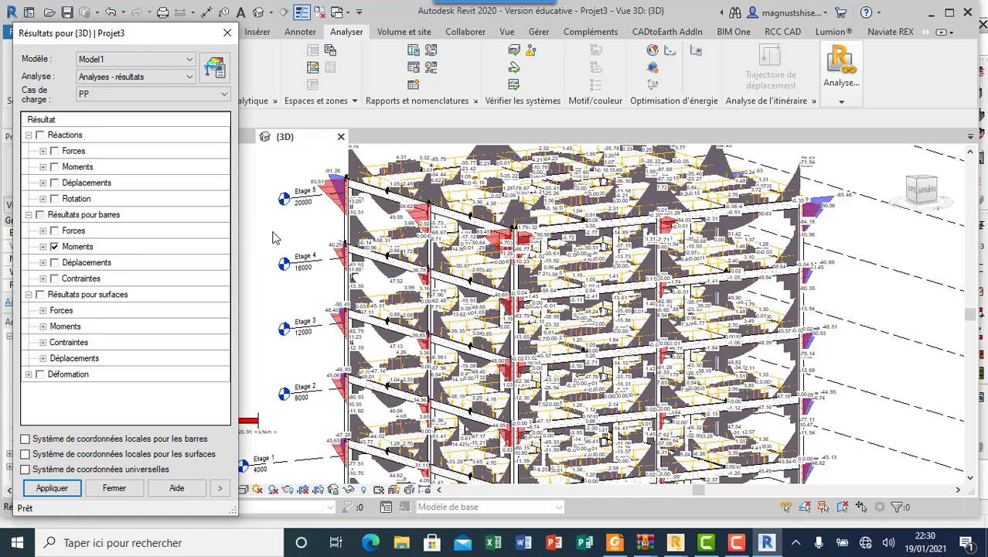
{"action": "scroll", "coordinate": [450, 301], "scroll_direction": "down", "scroll_amount": 3}
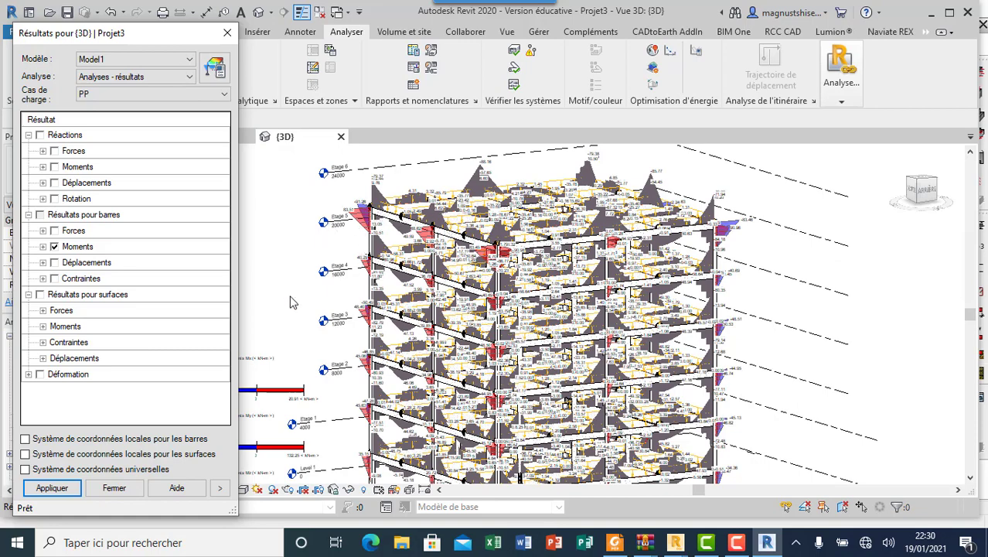
{"action": "scroll", "coordinate": [380, 324], "scroll_direction": "down", "scroll_amount": 2}
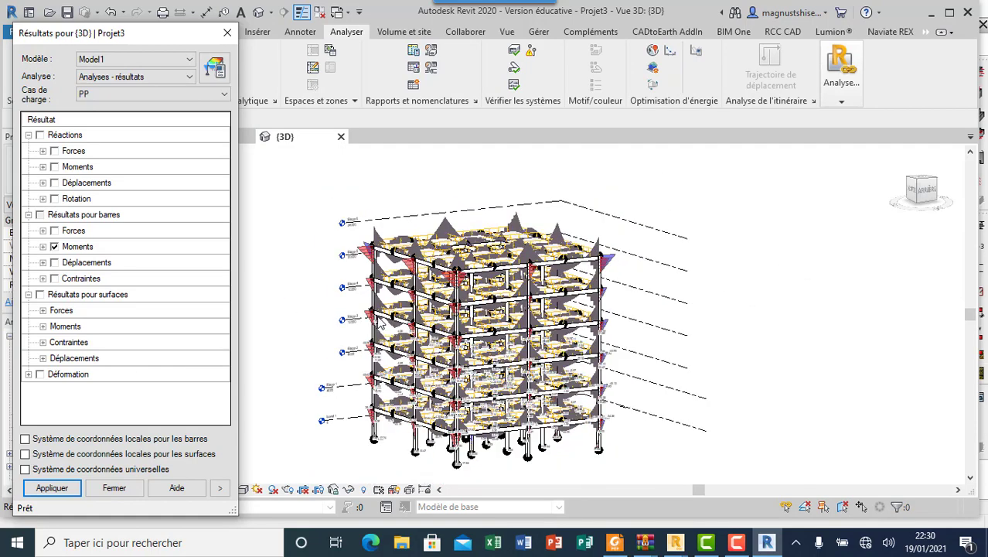
{"action": "scroll", "coordinate": [394, 246], "scroll_direction": "up", "scroll_amount": 2}
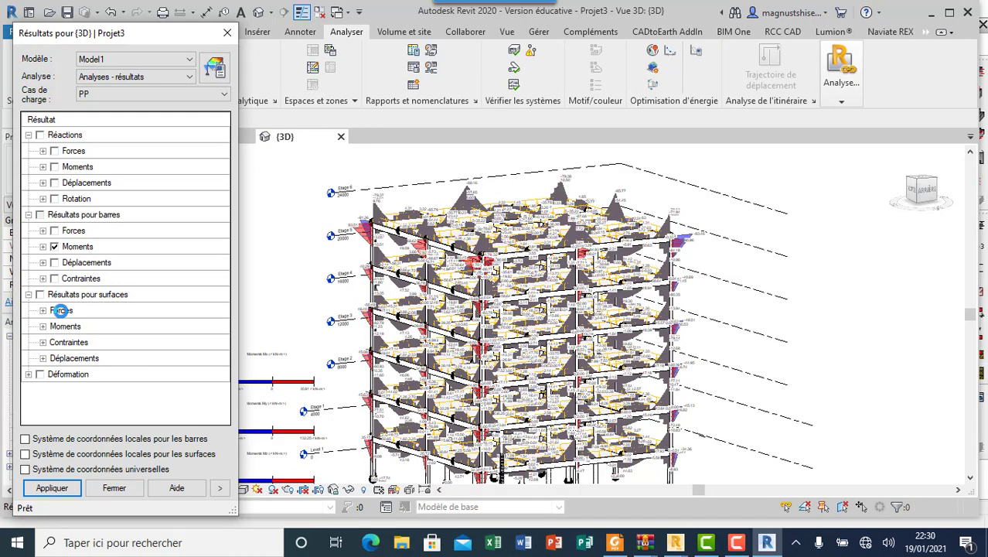
{"action": "left_click", "coordinate": [43, 247]}
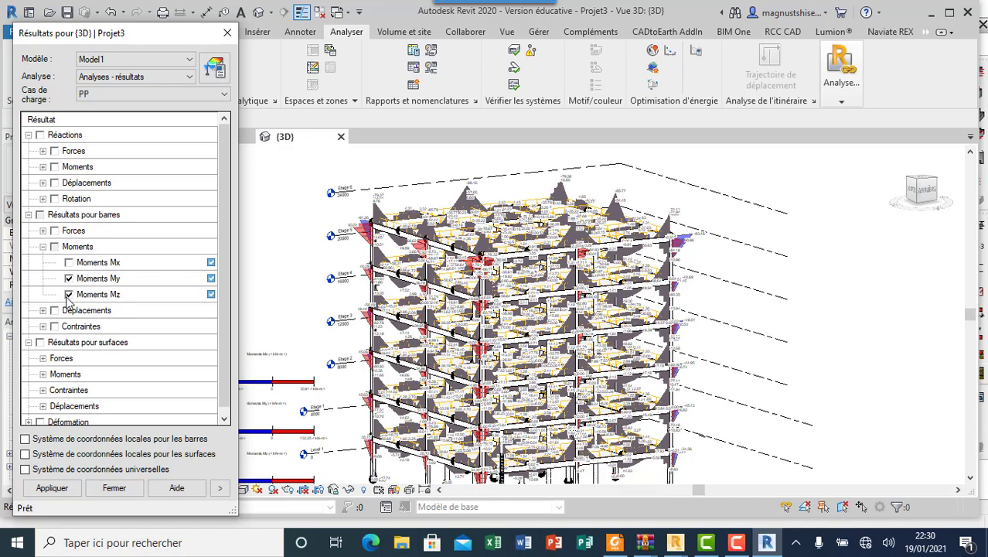
{"action": "left_click", "coordinate": [65, 493]}
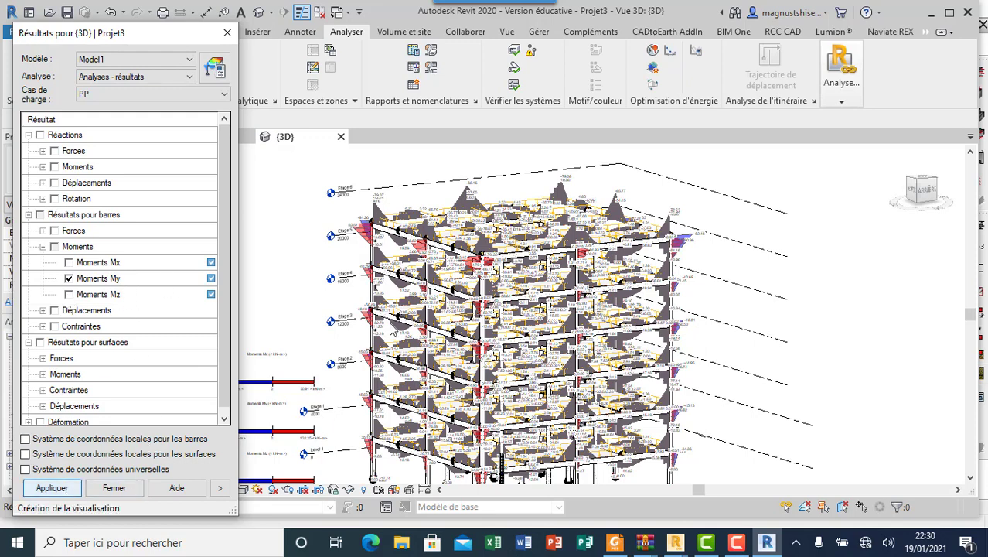
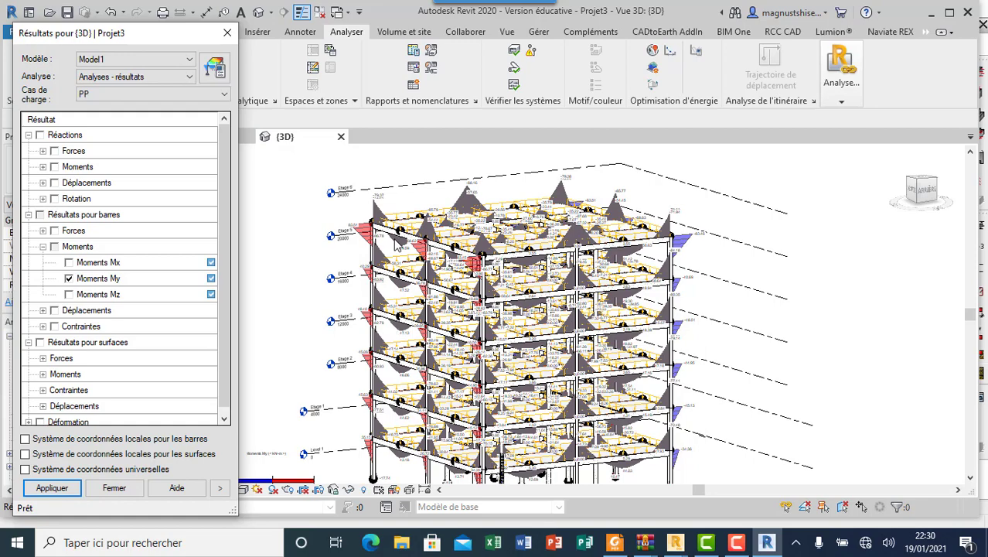
Inspect the bar Moments My diagrams for load case PP on every floor, then uncheck Moments My
{"action": "scroll", "coordinate": [494, 291], "scroll_direction": "up", "scroll_amount": 3}
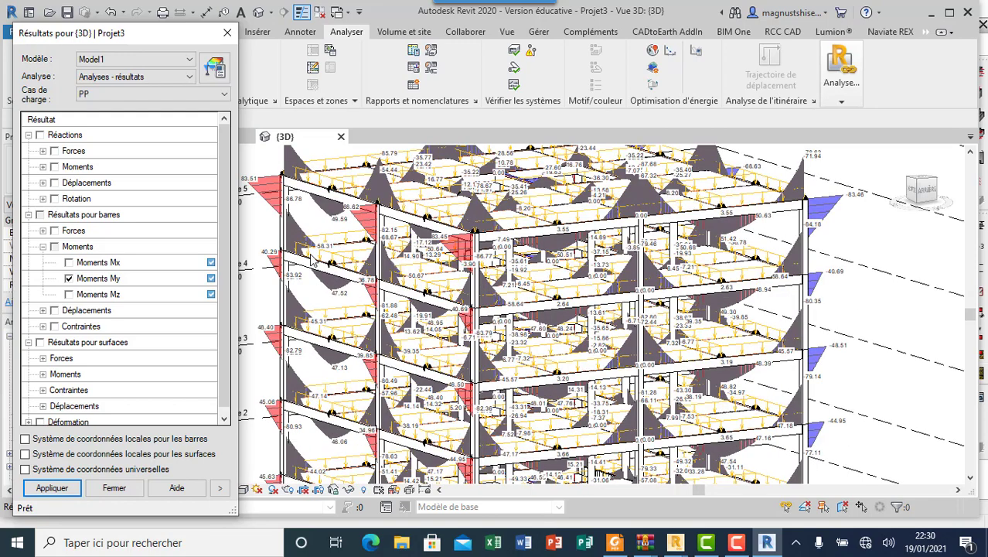
{"action": "scroll", "coordinate": [502, 285], "scroll_direction": "down", "scroll_amount": 3}
{"action": "scroll", "coordinate": [502, 283], "scroll_direction": "down", "scroll_amount": 1}
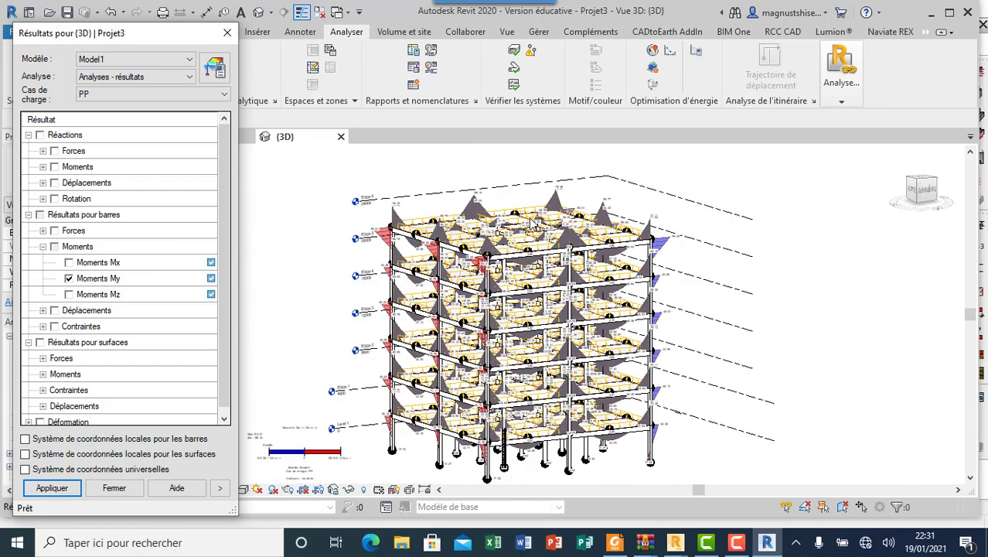
{"action": "scroll", "coordinate": [532, 224], "scroll_direction": "up", "scroll_amount": 2}
{"action": "scroll", "coordinate": [305, 263], "scroll_direction": "up", "scroll_amount": 2}
{"action": "scroll", "coordinate": [306, 263], "scroll_direction": "up", "scroll_amount": 1}
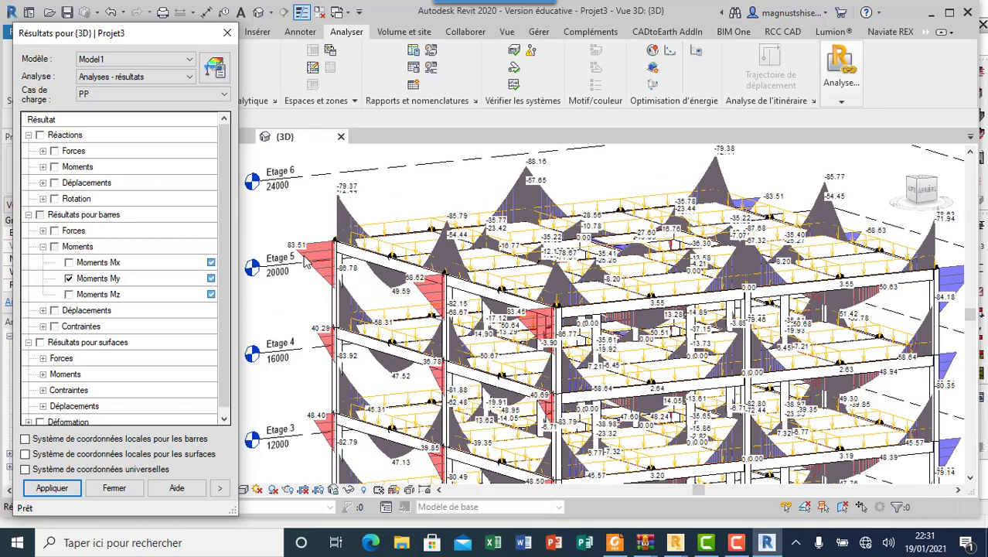
{"action": "scroll", "coordinate": [365, 253], "scroll_direction": "down", "scroll_amount": 2}
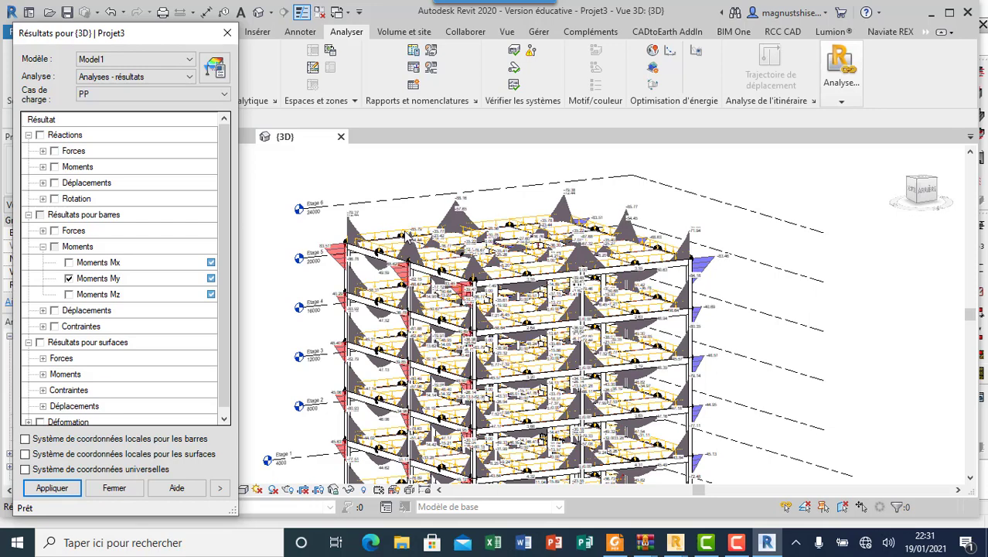
{"action": "scroll", "coordinate": [405, 234], "scroll_direction": "down", "scroll_amount": 2}
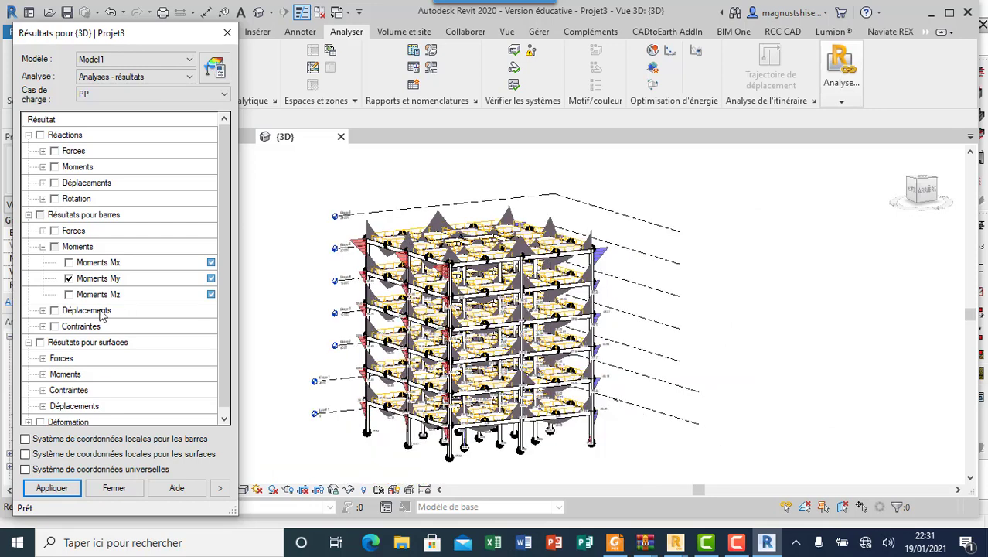
{"action": "left_click", "coordinate": [69, 279]}
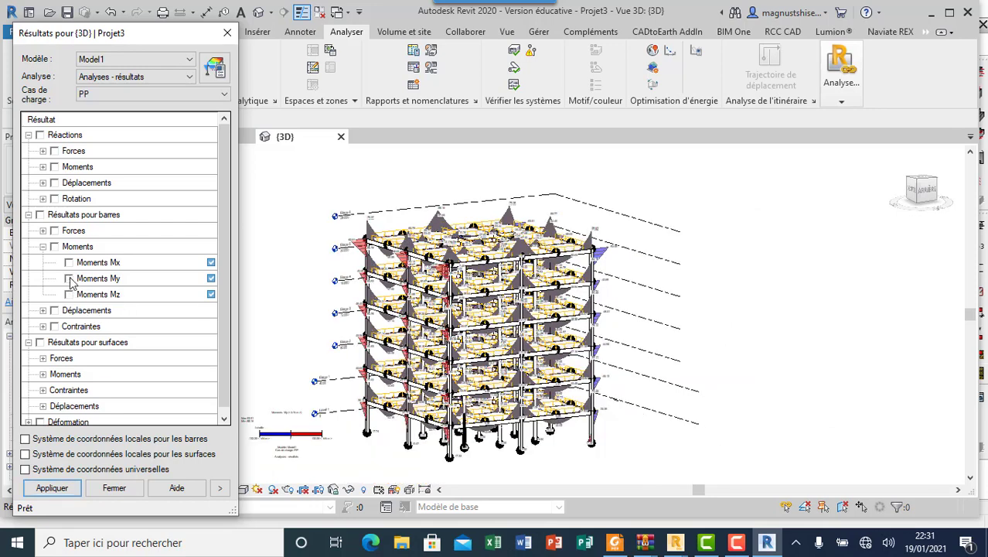
Show the bars' Déplacement UZ vertical displacement diagrams, inspect them, then uncheck Déplacement UZ
{"action": "left_click", "coordinate": [43, 310]}
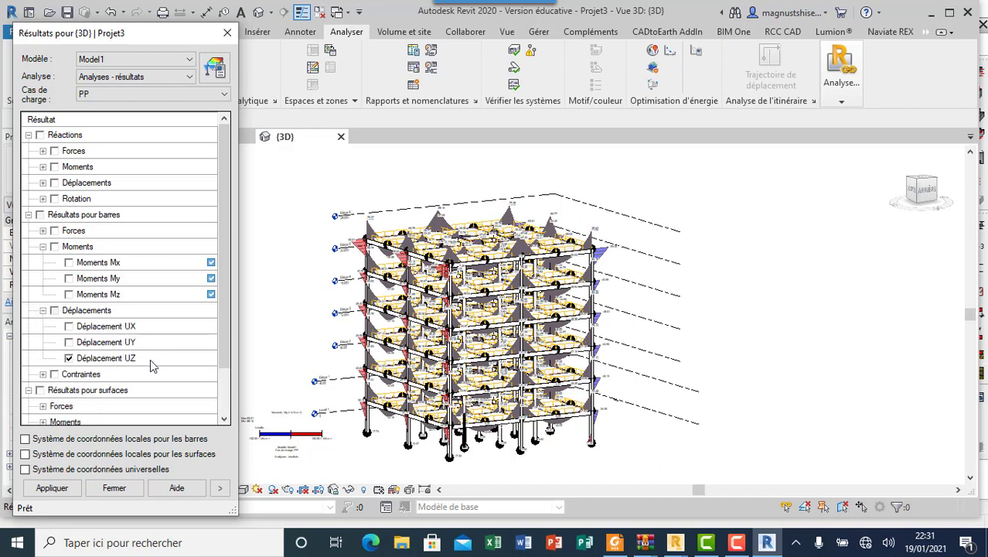
{"action": "scroll", "coordinate": [152, 365], "scroll_direction": "down", "scroll_amount": 2}
{"action": "left_click", "coordinate": [41, 492]}
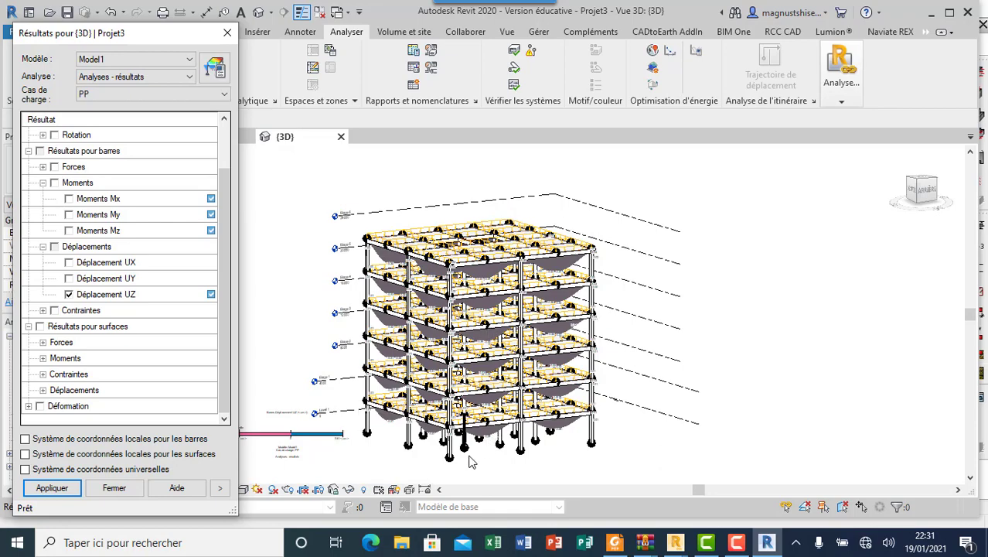
{"action": "scroll", "coordinate": [471, 461], "scroll_direction": "up", "scroll_amount": 3}
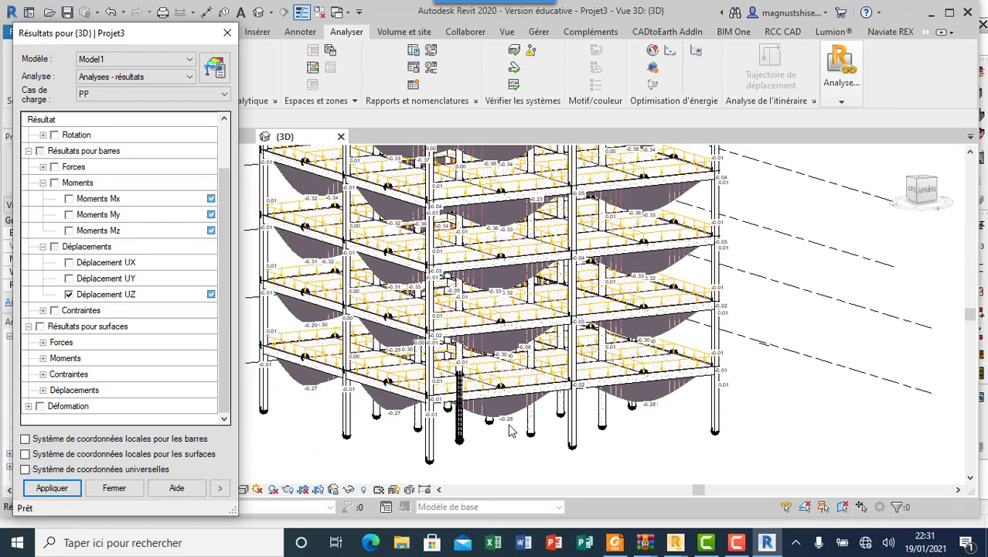
{"action": "scroll", "coordinate": [510, 431], "scroll_direction": "up", "scroll_amount": 2}
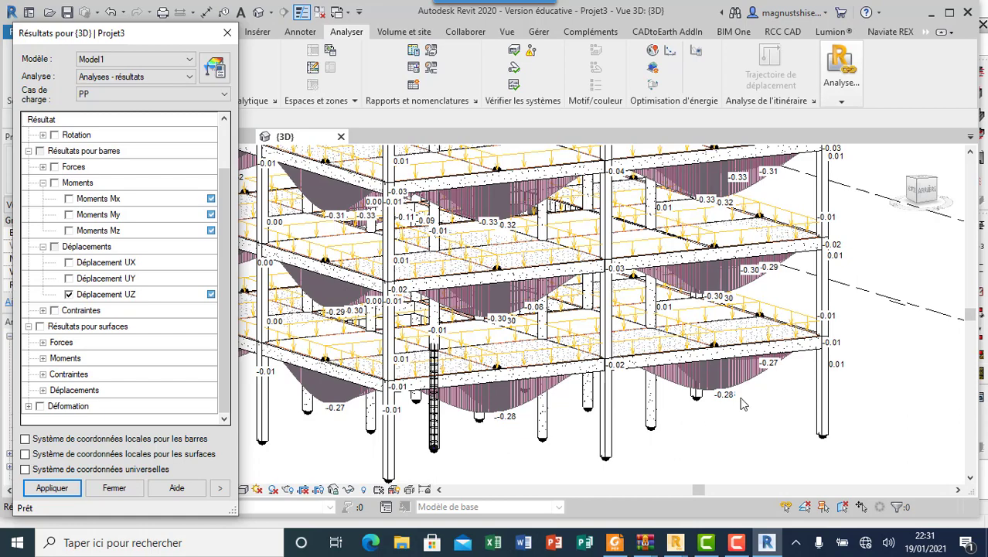
{"action": "scroll", "coordinate": [505, 433], "scroll_direction": "down", "scroll_amount": 4}
{"action": "scroll", "coordinate": [514, 396], "scroll_direction": "down", "scroll_amount": 3}
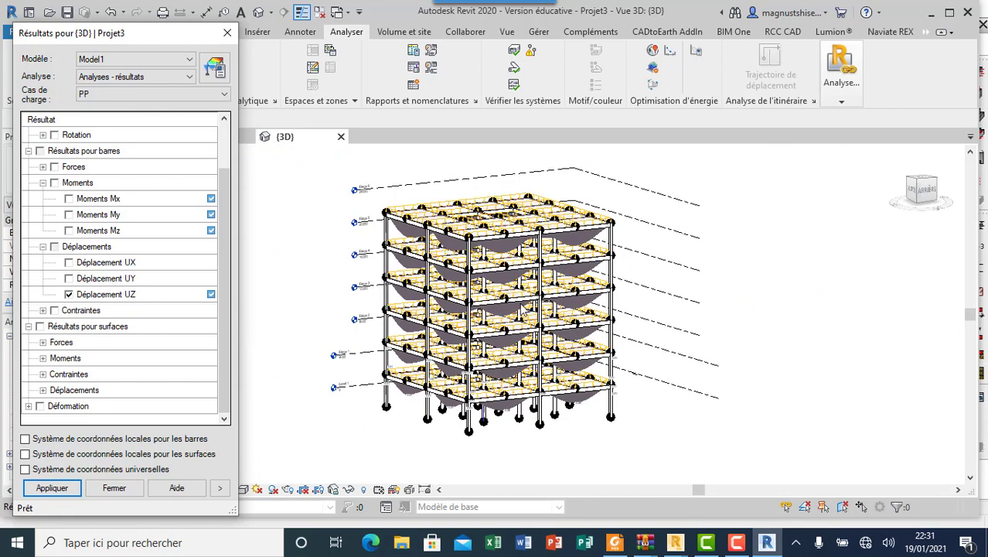
{"action": "scroll", "coordinate": [402, 303], "scroll_direction": "up", "scroll_amount": 2}
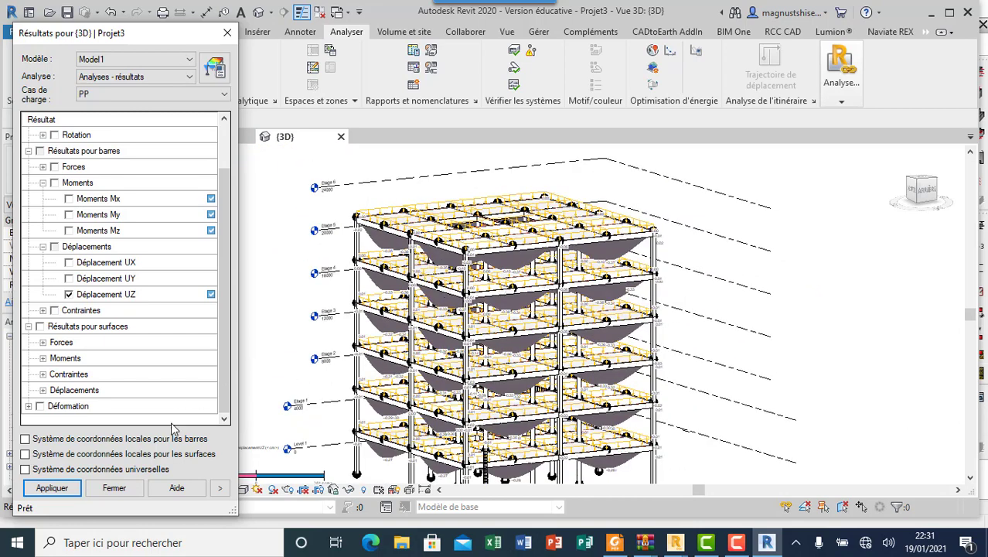
{"action": "left_click", "coordinate": [69, 295]}
Display the Moments Myy surface colour map on the slabs and switch to the front view
{"action": "left_click", "coordinate": [44, 359]}
{"action": "scroll", "coordinate": [100, 365], "scroll_direction": "down", "scroll_amount": 1}
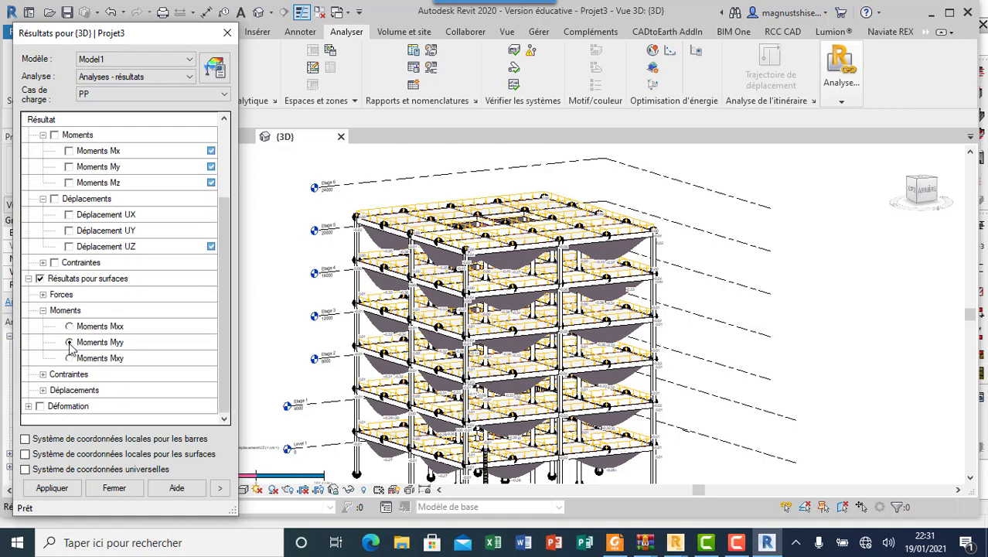
{"action": "left_click", "coordinate": [55, 494]}
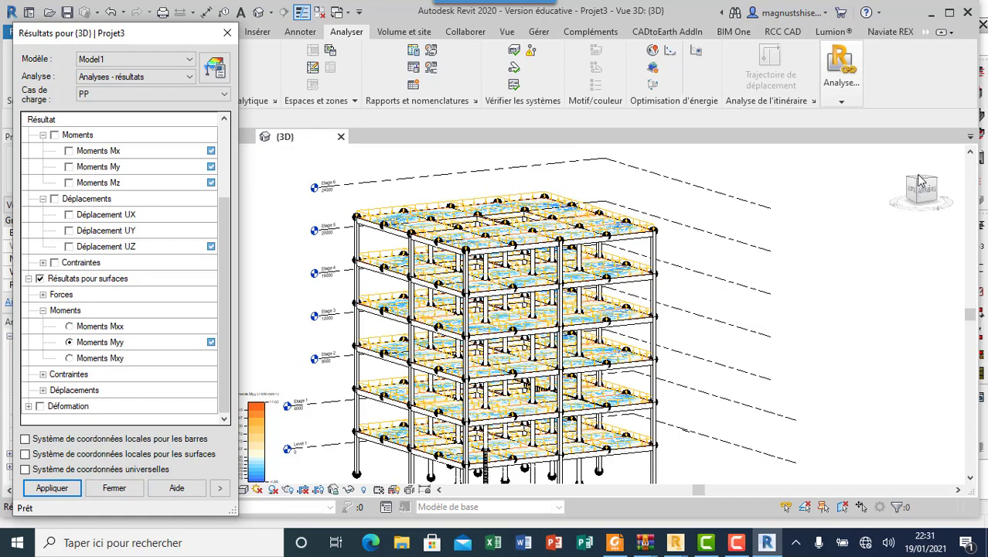
{"action": "right_click", "coordinate": [771, 213]}
{"action": "left_click", "coordinate": [804, 189]}
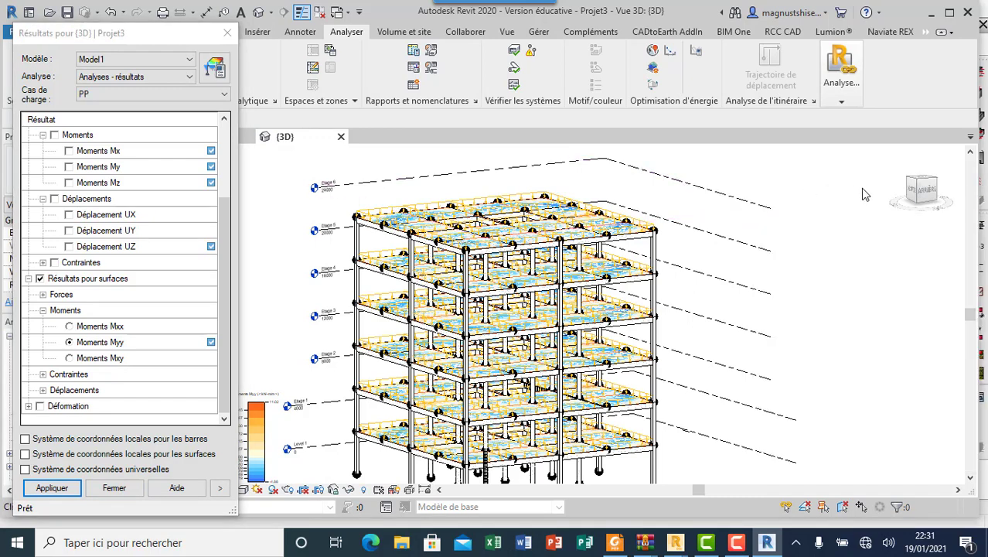
{"action": "left_click", "coordinate": [920, 184]}
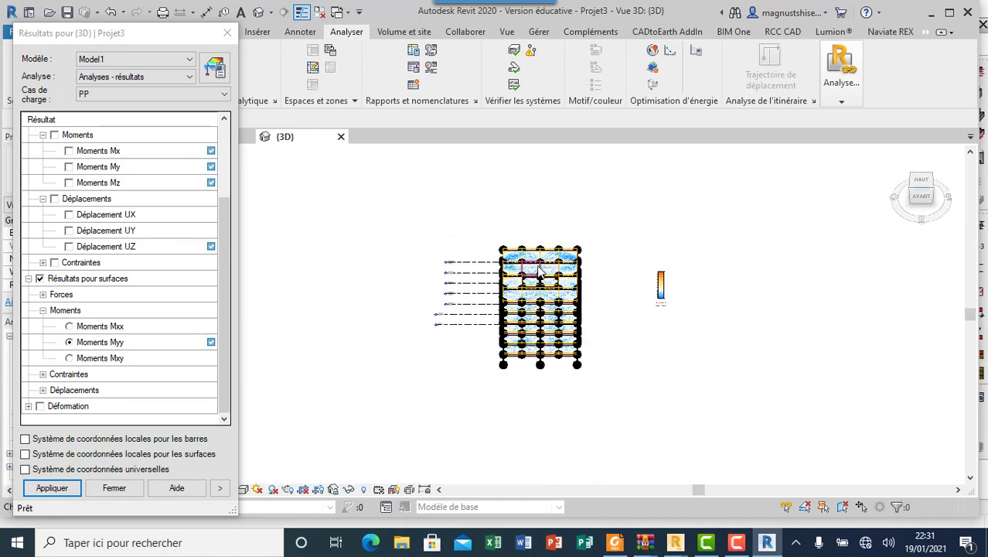
From the top view, zoom onto the Myy legend spanning −4.88 to 11.02 kN-m/m
{"action": "scroll", "coordinate": [535, 255], "scroll_direction": "up", "scroll_amount": 4}
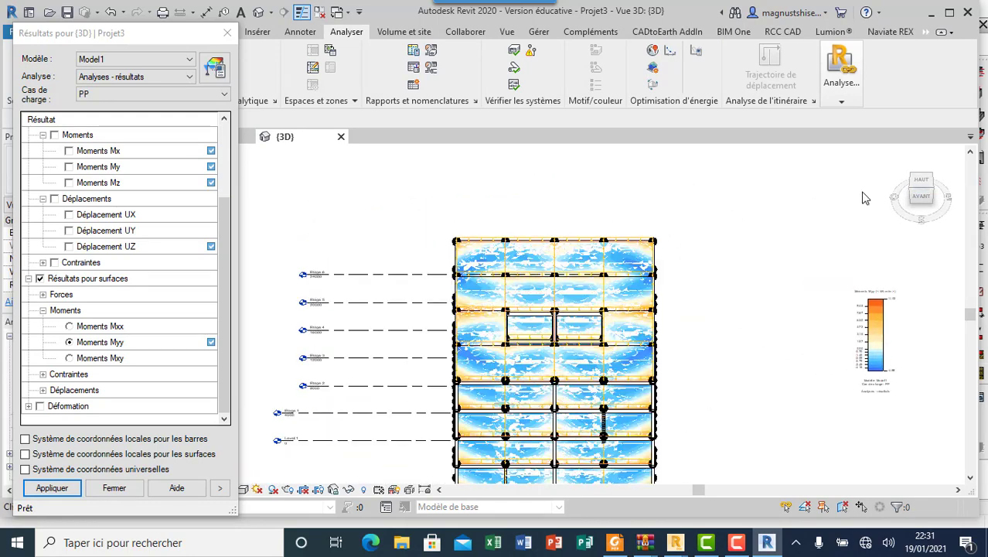
{"action": "left_click", "coordinate": [921, 181]}
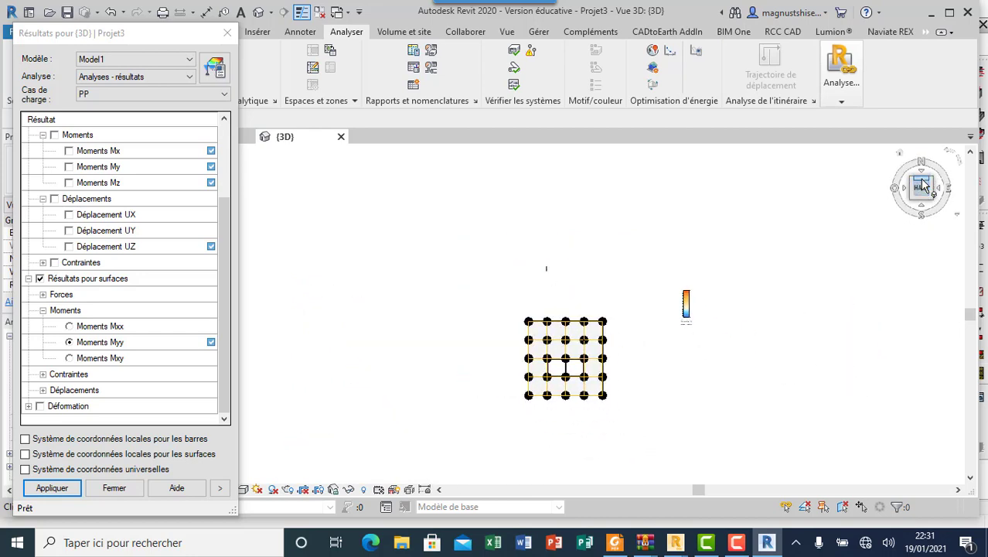
{"action": "scroll", "coordinate": [545, 313], "scroll_direction": "up", "scroll_amount": 2}
{"action": "scroll", "coordinate": [588, 301], "scroll_direction": "up", "scroll_amount": 1}
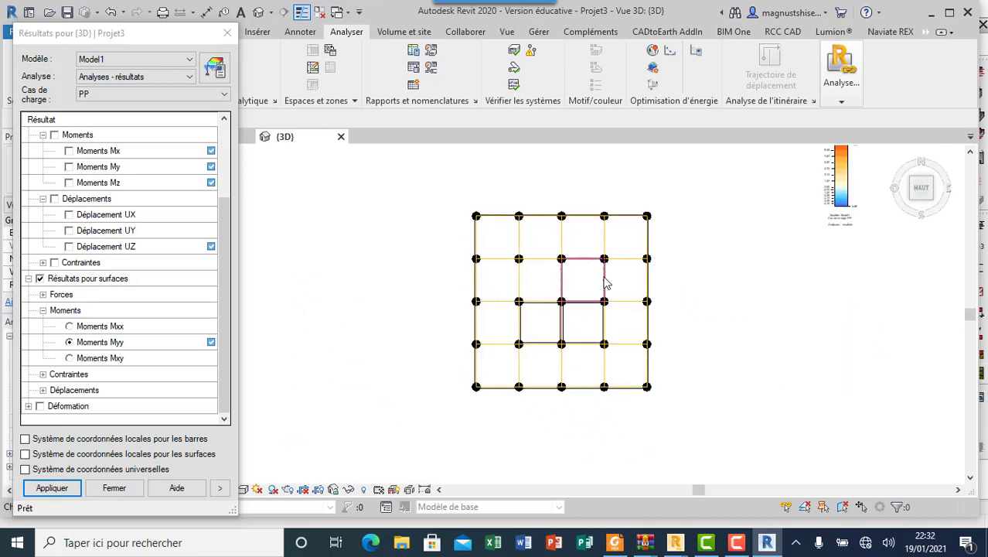
{"action": "scroll", "coordinate": [606, 255], "scroll_direction": "up", "scroll_amount": 1}
{"action": "scroll", "coordinate": [580, 276], "scroll_direction": "up", "scroll_amount": 1}
{"action": "scroll", "coordinate": [591, 325], "scroll_direction": "up", "scroll_amount": 1}
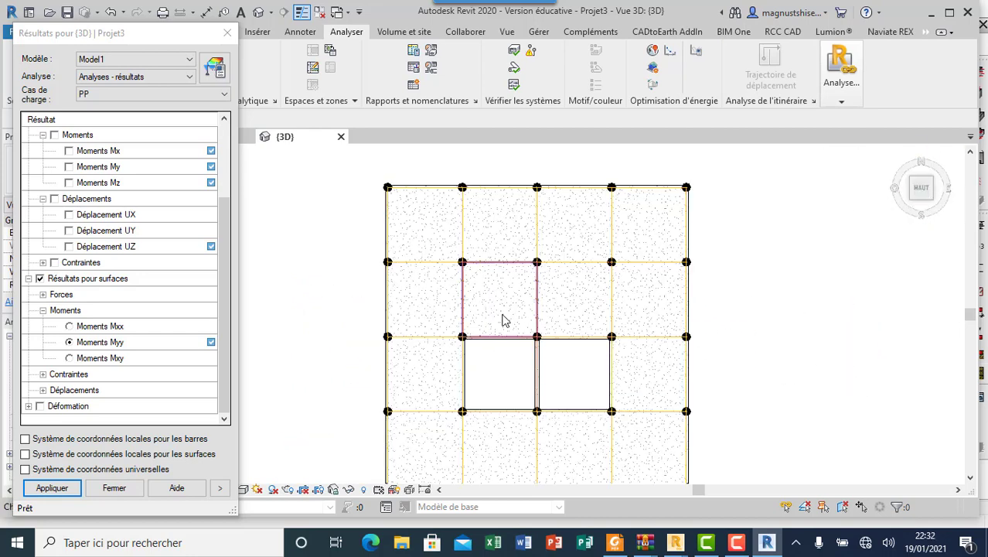
{"action": "scroll", "coordinate": [502, 320], "scroll_direction": "down", "scroll_amount": 1}
{"action": "scroll", "coordinate": [769, 327], "scroll_direction": "down", "scroll_amount": 1}
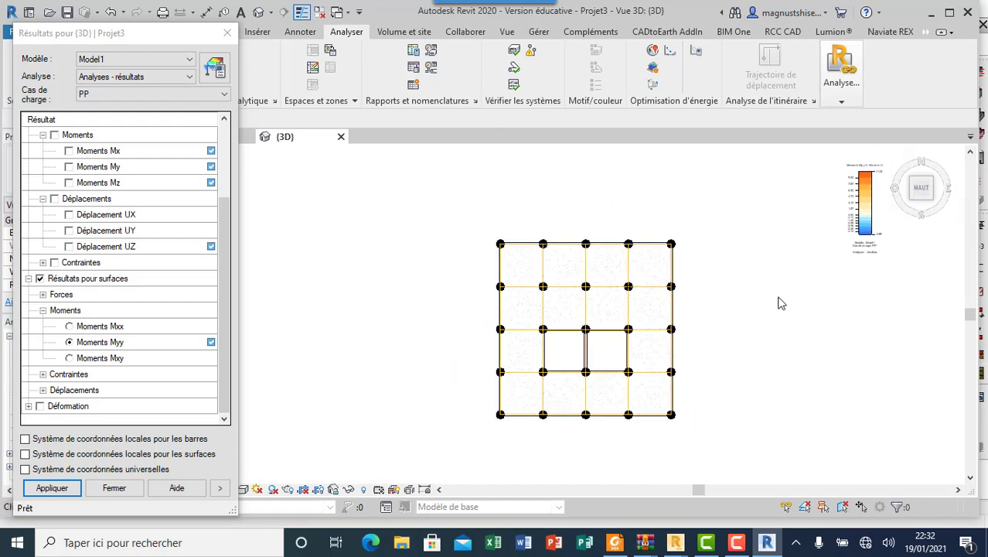
{"action": "scroll", "coordinate": [831, 240], "scroll_direction": "up", "scroll_amount": 1}
{"action": "scroll", "coordinate": [835, 228], "scroll_direction": "up", "scroll_amount": 1}
{"action": "scroll", "coordinate": [836, 222], "scroll_direction": "up", "scroll_amount": 1}
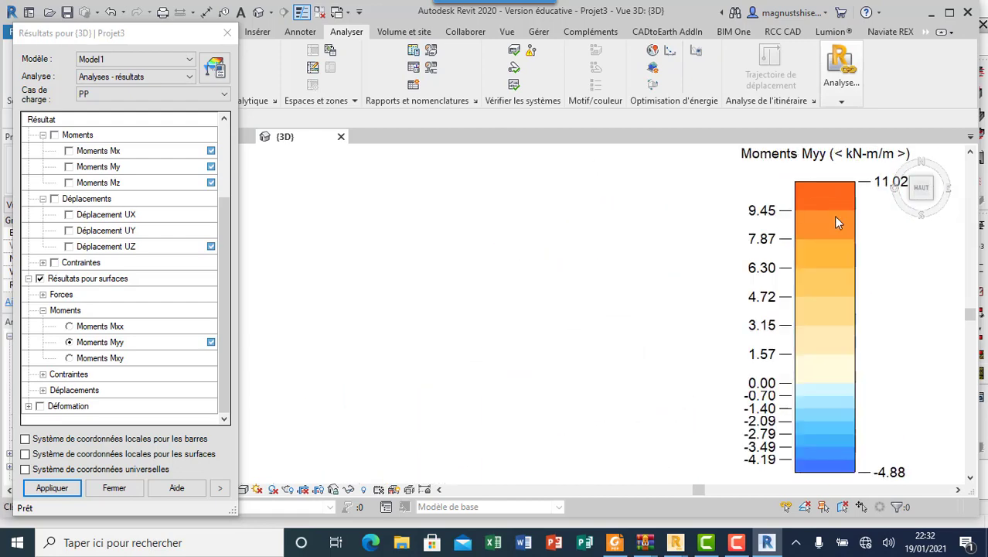
{"action": "scroll", "coordinate": [750, 247], "scroll_direction": "up", "scroll_amount": 1}
{"action": "scroll", "coordinate": [686, 276], "scroll_direction": "down", "scroll_amount": 2}
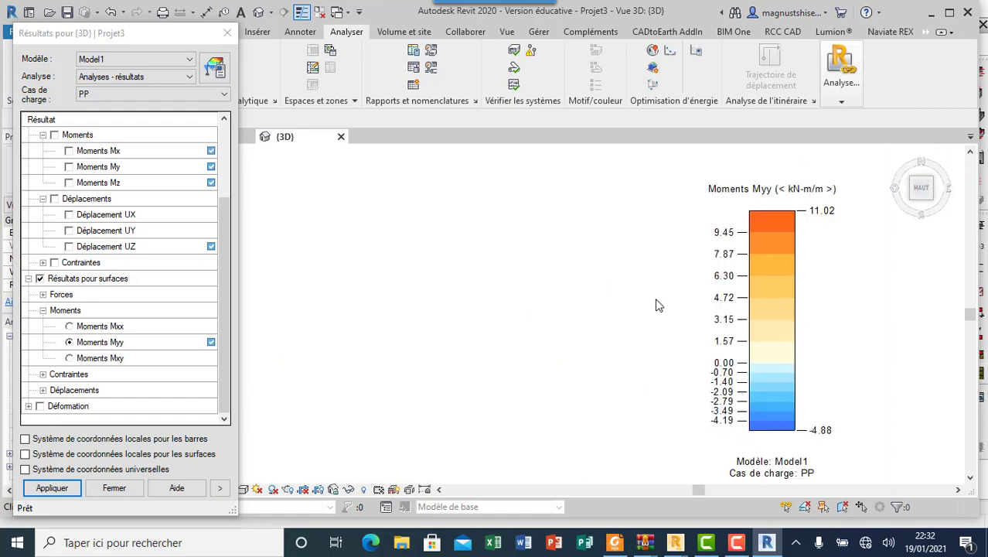
{"action": "scroll", "coordinate": [655, 298], "scroll_direction": "down", "scroll_amount": 2}
Zoom back out and return to the isometric 3D view of the whole structure
{"action": "scroll", "coordinate": [761, 373], "scroll_direction": "up", "scroll_amount": 3}
{"action": "scroll", "coordinate": [680, 442], "scroll_direction": "down", "scroll_amount": 2}
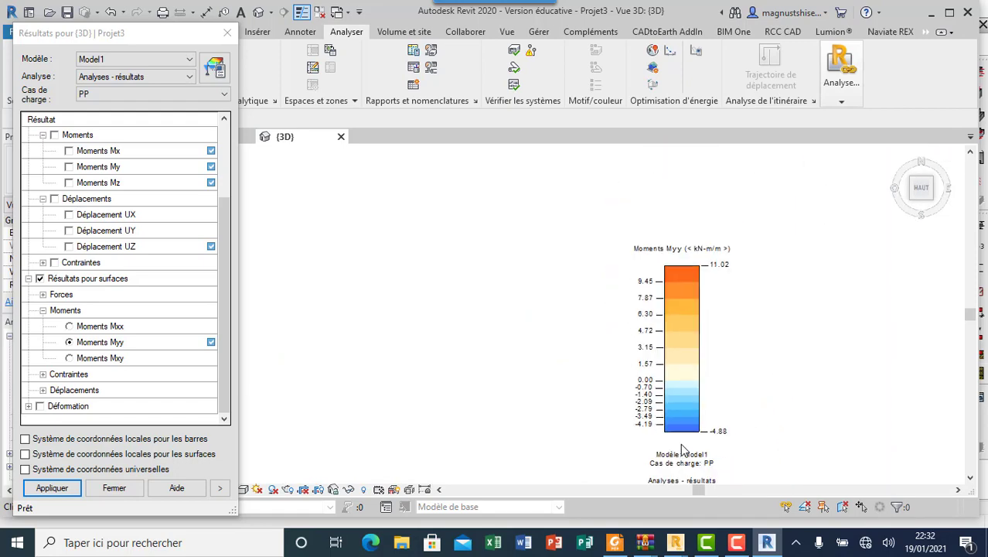
{"action": "scroll", "coordinate": [681, 443], "scroll_direction": "down", "scroll_amount": 1}
{"action": "scroll", "coordinate": [657, 444], "scroll_direction": "down", "scroll_amount": 2}
{"action": "scroll", "coordinate": [626, 448], "scroll_direction": "down", "scroll_amount": 2}
{"action": "scroll", "coordinate": [599, 454], "scroll_direction": "down", "scroll_amount": 1}
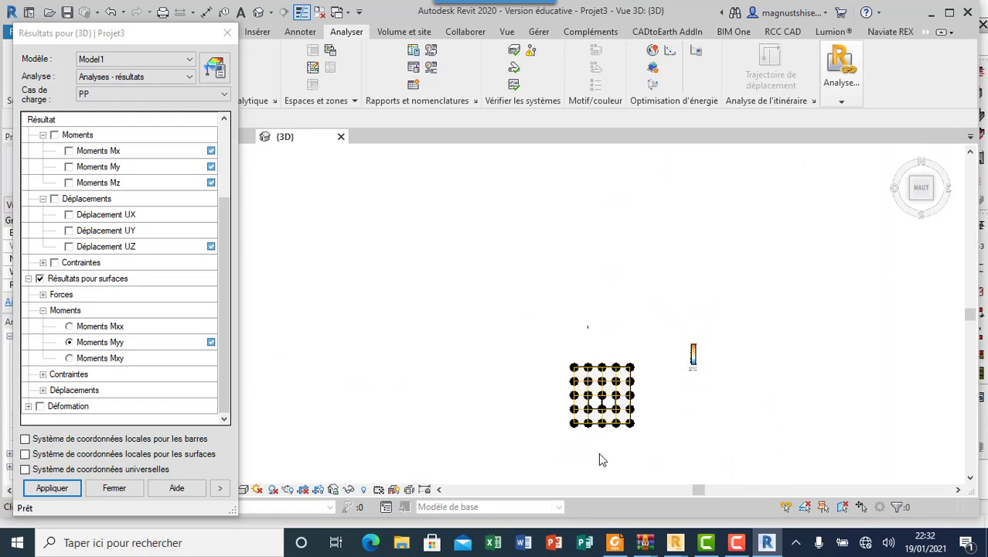
{"action": "scroll", "coordinate": [619, 387], "scroll_direction": "up", "scroll_amount": 3}
{"action": "scroll", "coordinate": [626, 342], "scroll_direction": "up", "scroll_amount": 3}
{"action": "scroll", "coordinate": [624, 341], "scroll_direction": "down", "scroll_amount": 1}
{"action": "scroll", "coordinate": [590, 298], "scroll_direction": "down", "scroll_amount": 1}
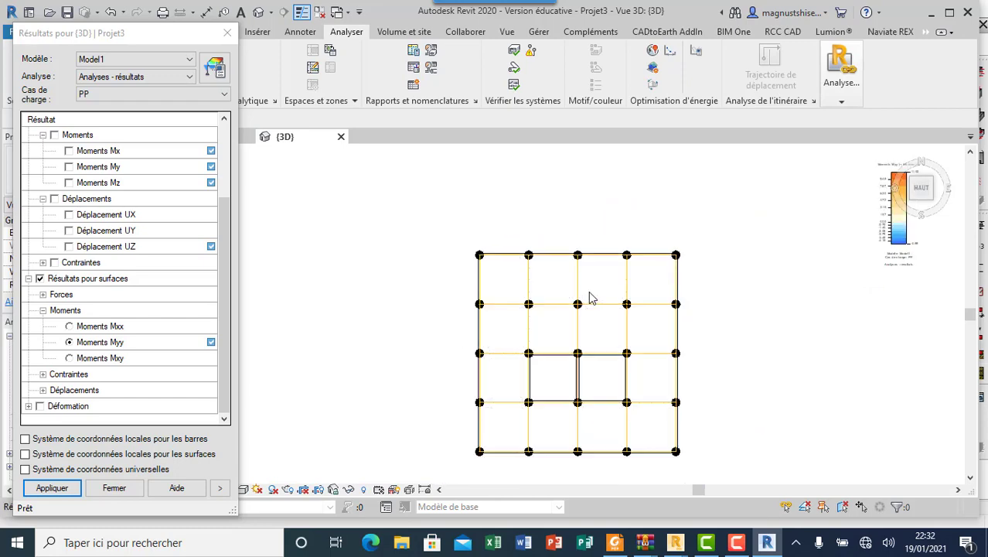
{"action": "left_click", "coordinate": [899, 157]}
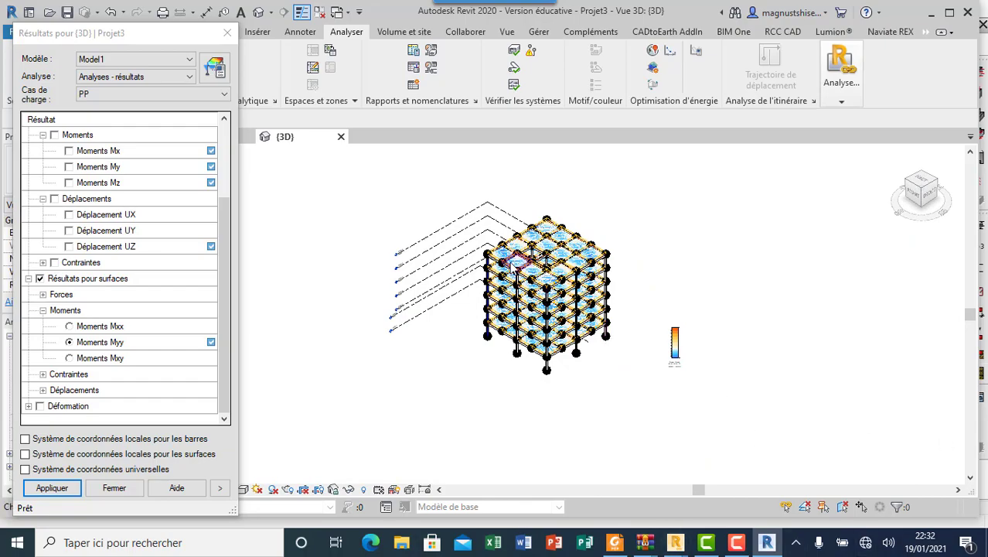
Review the slab Myy map, then uncheck Résultats pour surfaces and collapse its Moments group
{"action": "scroll", "coordinate": [503, 247], "scroll_direction": "up", "scroll_amount": 3}
{"action": "scroll", "coordinate": [491, 227], "scroll_direction": "up", "scroll_amount": 3}
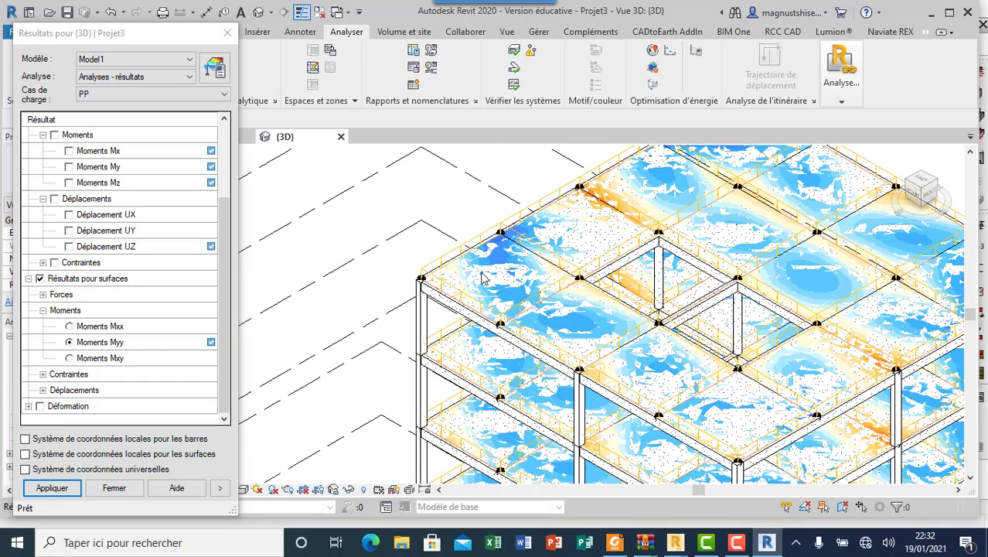
{"action": "scroll", "coordinate": [479, 267], "scroll_direction": "down", "scroll_amount": 2}
{"action": "scroll", "coordinate": [541, 225], "scroll_direction": "down", "scroll_amount": 1}
{"action": "scroll", "coordinate": [572, 224], "scroll_direction": "down", "scroll_amount": 2}
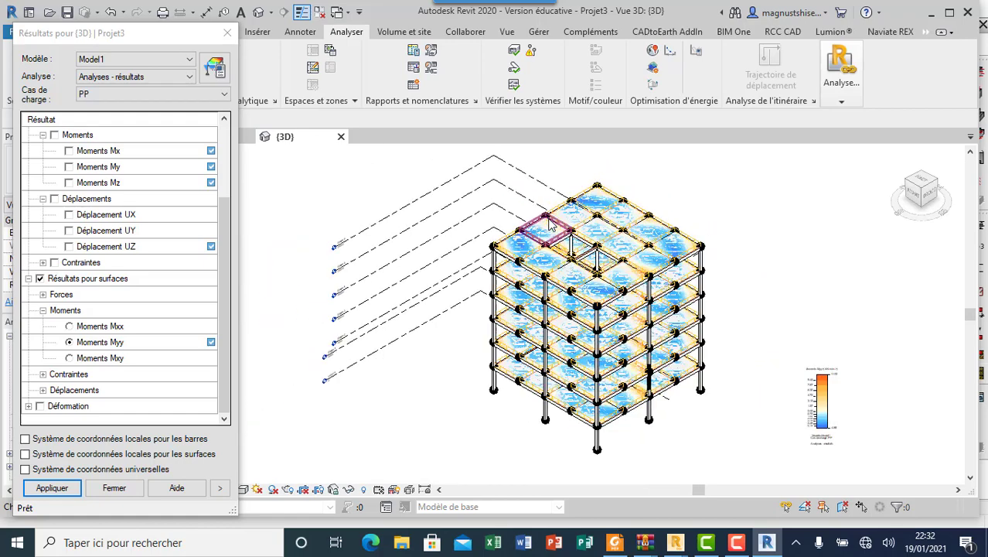
{"action": "scroll", "coordinate": [657, 230], "scroll_direction": "down", "scroll_amount": 1}
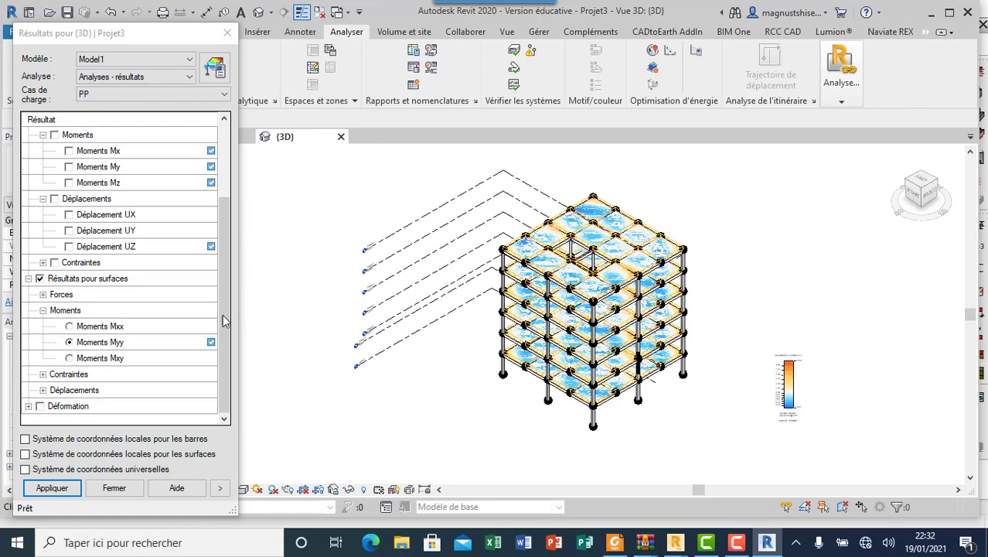
{"action": "left_click", "coordinate": [69, 343]}
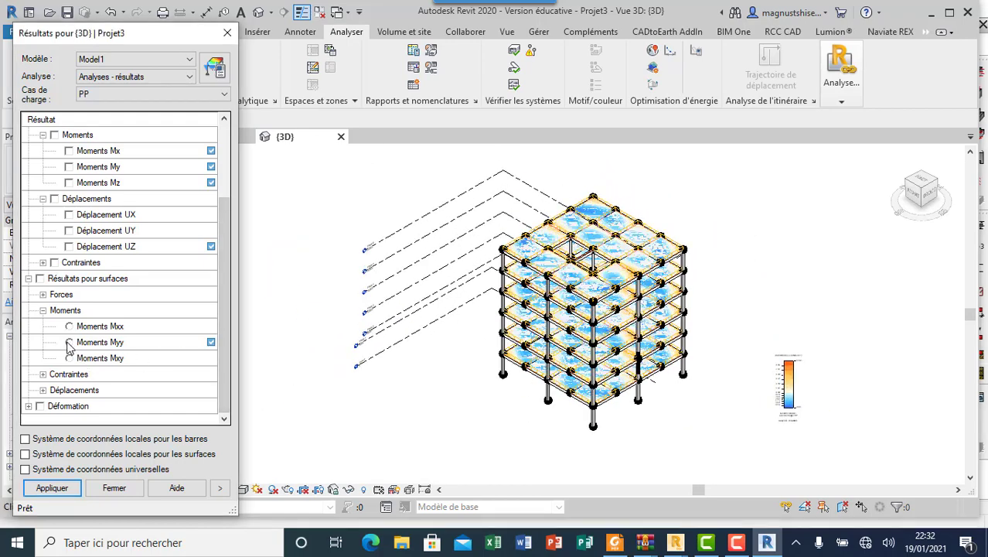
{"action": "left_click", "coordinate": [42, 310]}
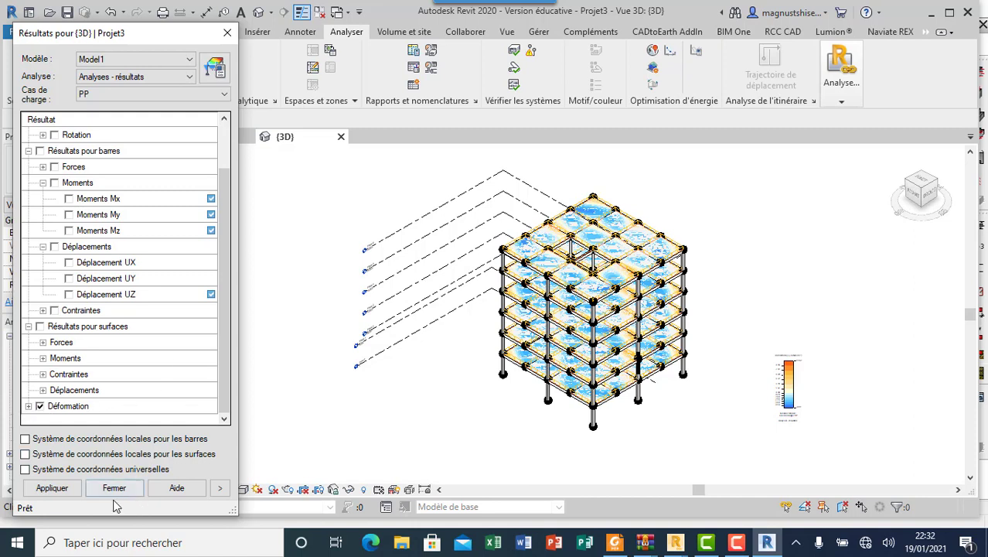
Apply Déformation to show the frame's sagging deformed shape for load case PP, zooming to inspect
{"action": "left_click", "coordinate": [67, 492]}
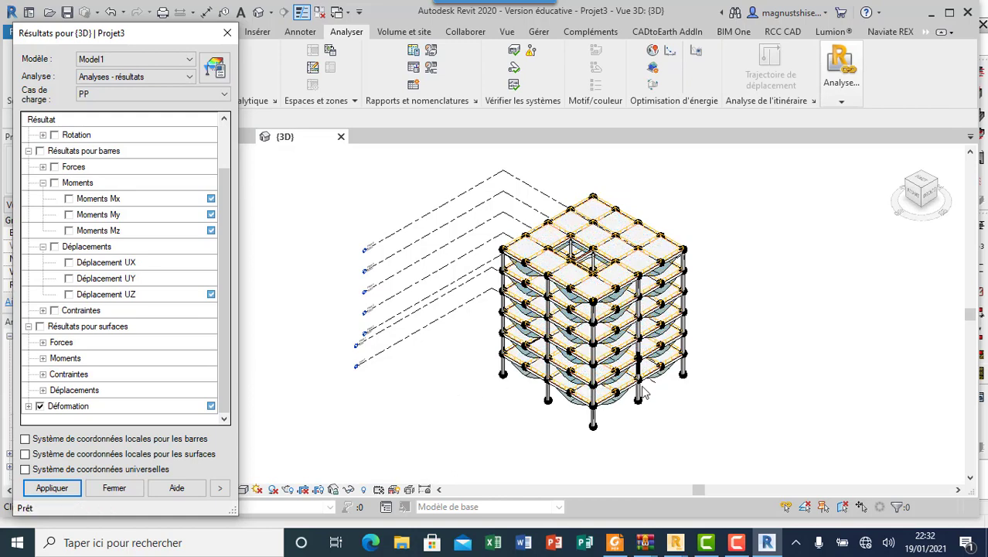
{"action": "scroll", "coordinate": [634, 404], "scroll_direction": "up", "scroll_amount": 3}
{"action": "scroll", "coordinate": [626, 408], "scroll_direction": "up", "scroll_amount": 2}
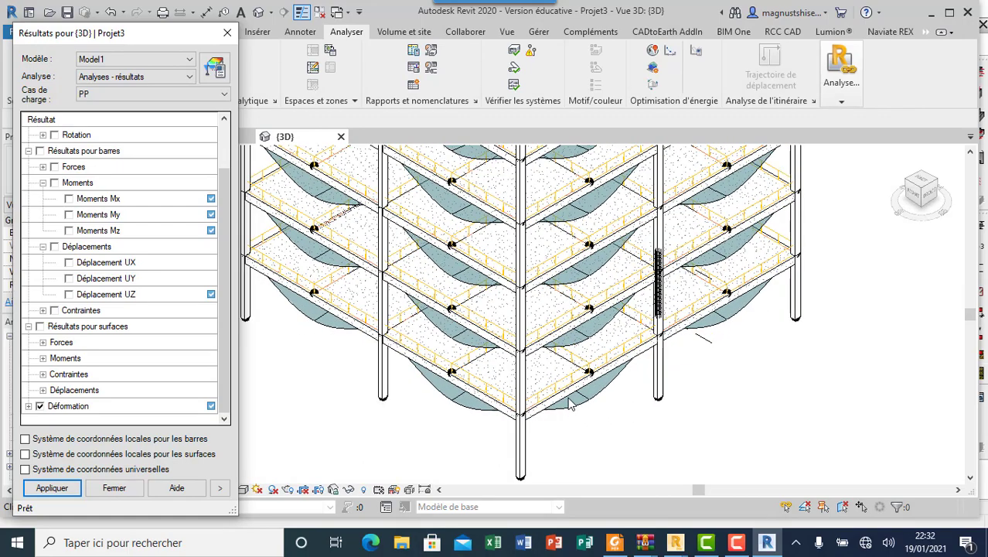
{"action": "scroll", "coordinate": [569, 403], "scroll_direction": "up", "scroll_amount": 2}
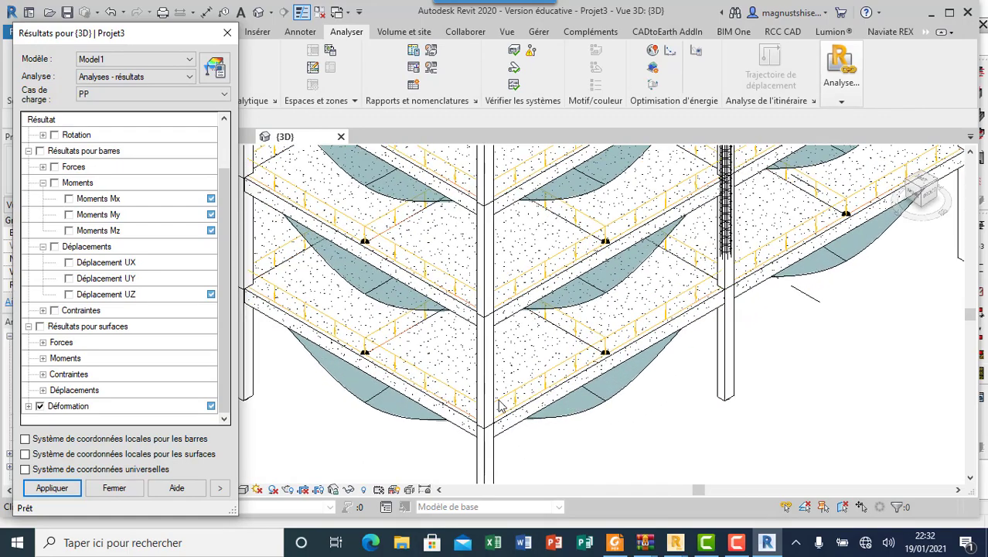
{"action": "scroll", "coordinate": [501, 422], "scroll_direction": "down", "scroll_amount": 3}
{"action": "scroll", "coordinate": [500, 424], "scroll_direction": "down", "scroll_amount": 2}
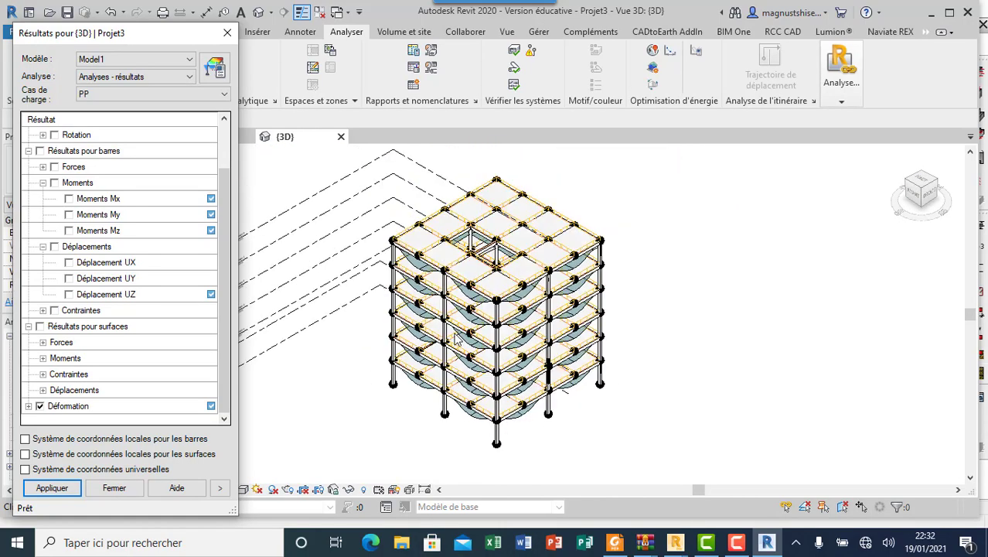
Replace Déformation with bar Forces Fz shear diagrams and zoom in to inspect their values
{"action": "left_click", "coordinate": [40, 406]}
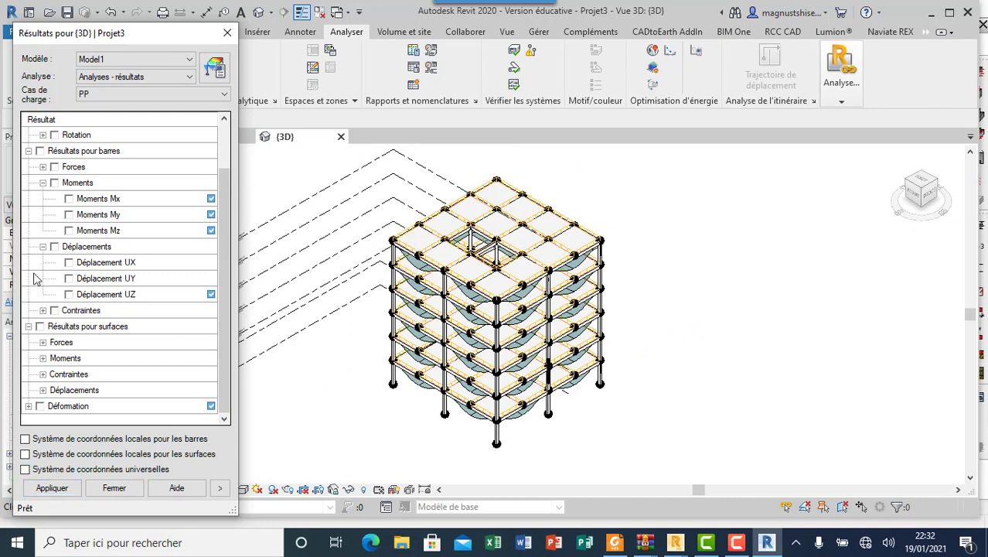
{"action": "left_click", "coordinate": [43, 167]}
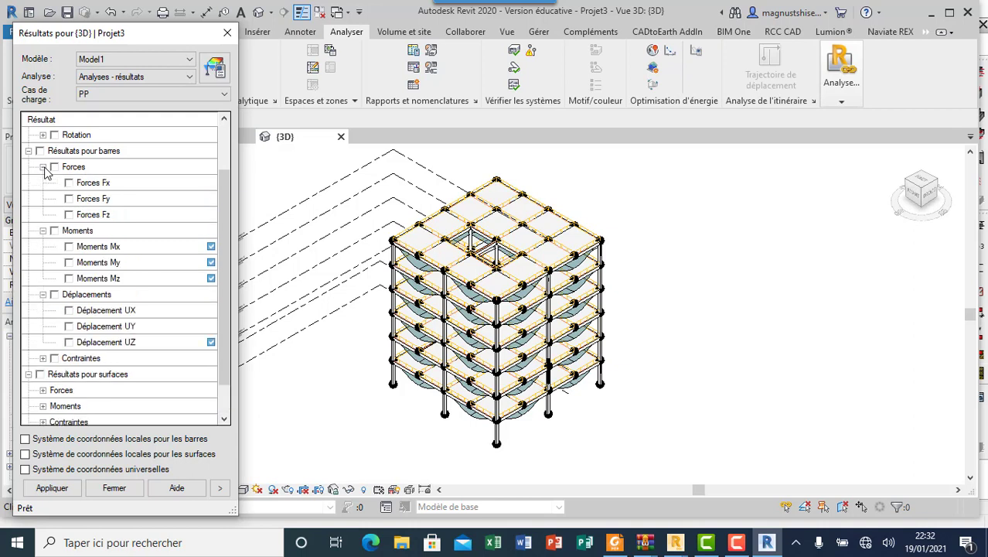
{"action": "left_click", "coordinate": [69, 214]}
{"action": "left_click", "coordinate": [52, 488]}
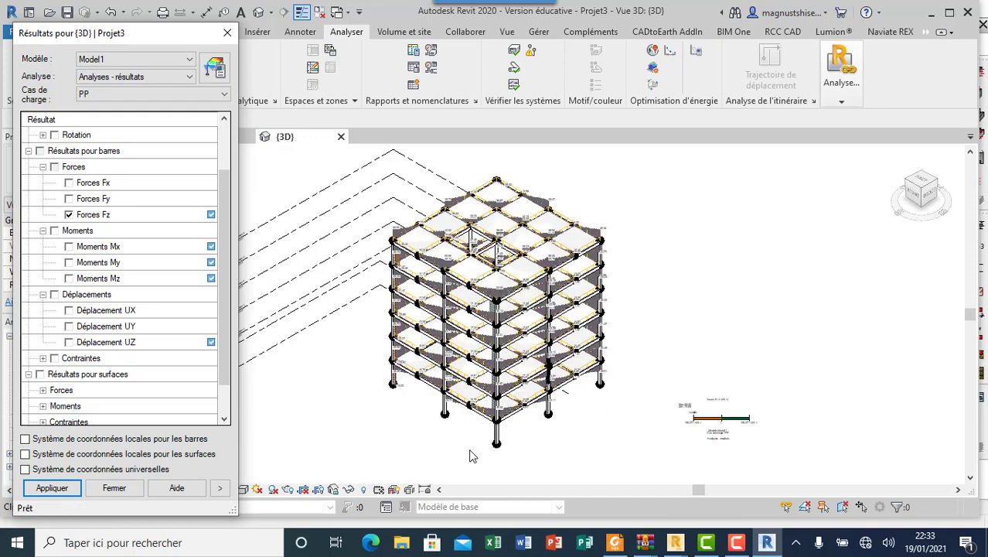
{"action": "scroll", "coordinate": [470, 456], "scroll_direction": "up", "scroll_amount": 2}
{"action": "scroll", "coordinate": [470, 445], "scroll_direction": "up", "scroll_amount": 2}
{"action": "scroll", "coordinate": [487, 414], "scroll_direction": "up", "scroll_amount": 2}
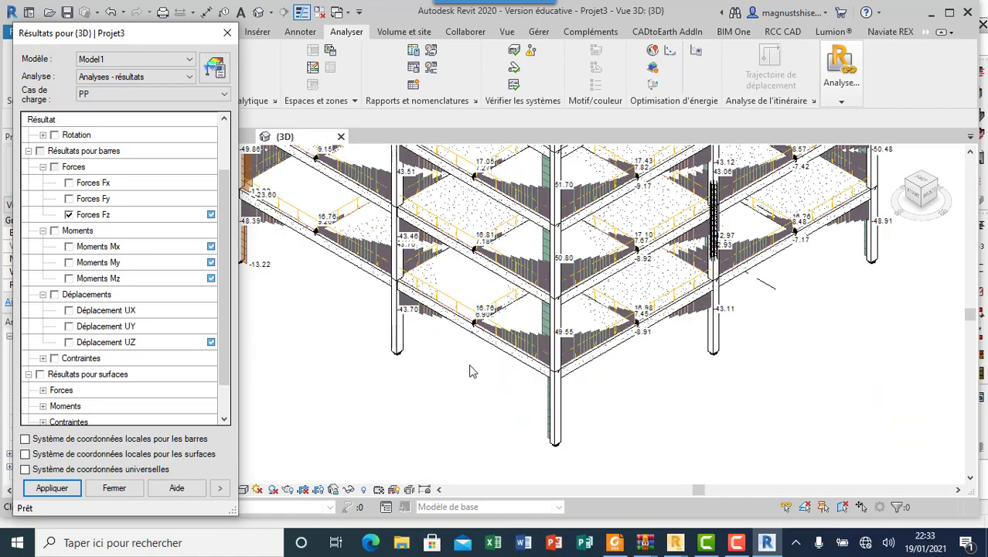
{"action": "scroll", "coordinate": [404, 351], "scroll_direction": "up", "scroll_amount": 1}
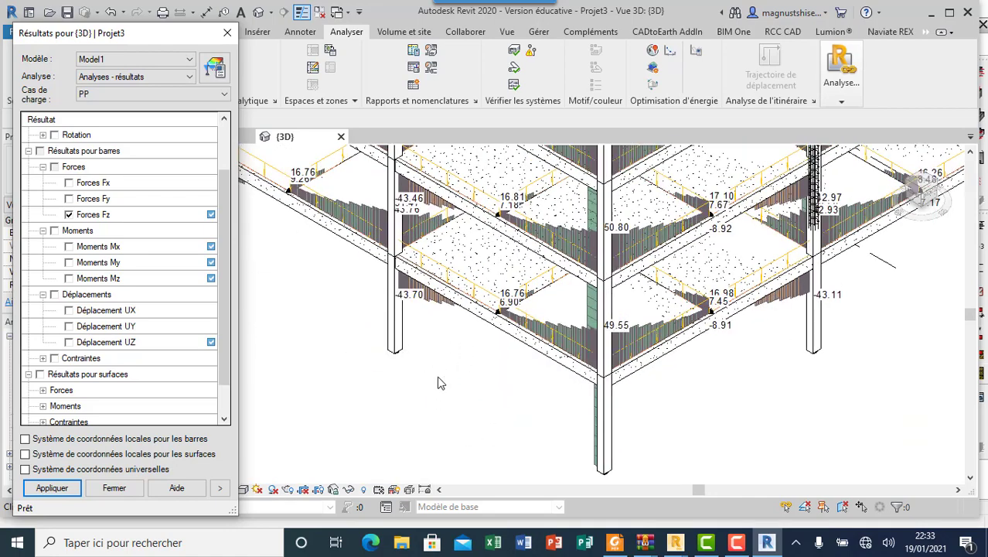
{"action": "scroll", "coordinate": [438, 384], "scroll_direction": "down", "scroll_amount": 4}
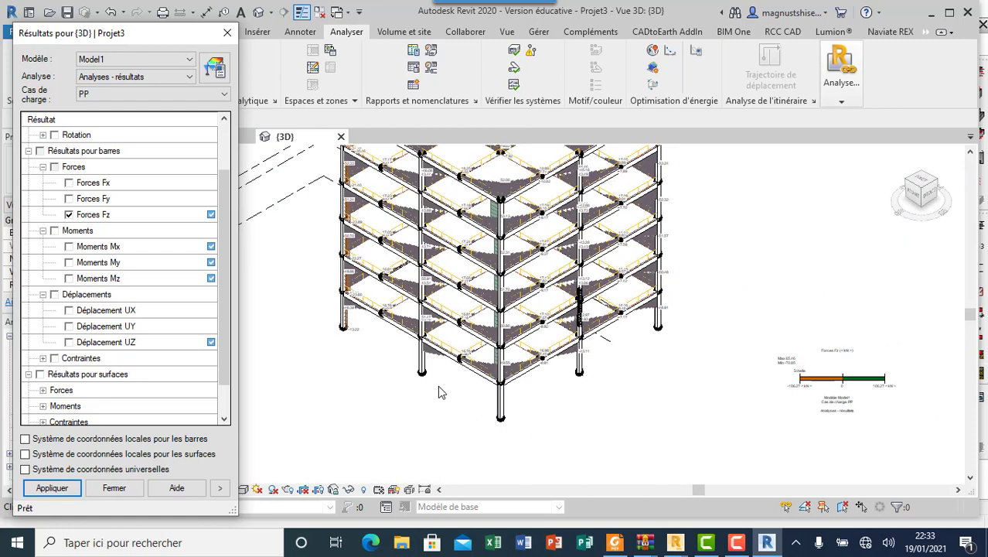
{"action": "scroll", "coordinate": [438, 385], "scroll_direction": "down", "scroll_amount": 2}
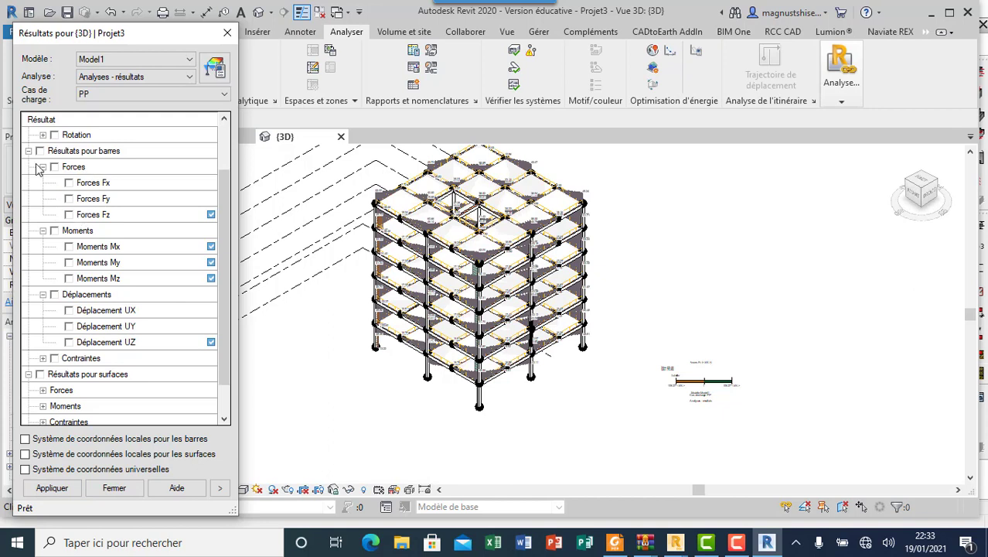
Apply Réaction FZ support reactions to the 3D view and zoom toward the column bases
{"action": "scroll", "coordinate": [207, 176], "scroll_direction": "up", "scroll_amount": 2}
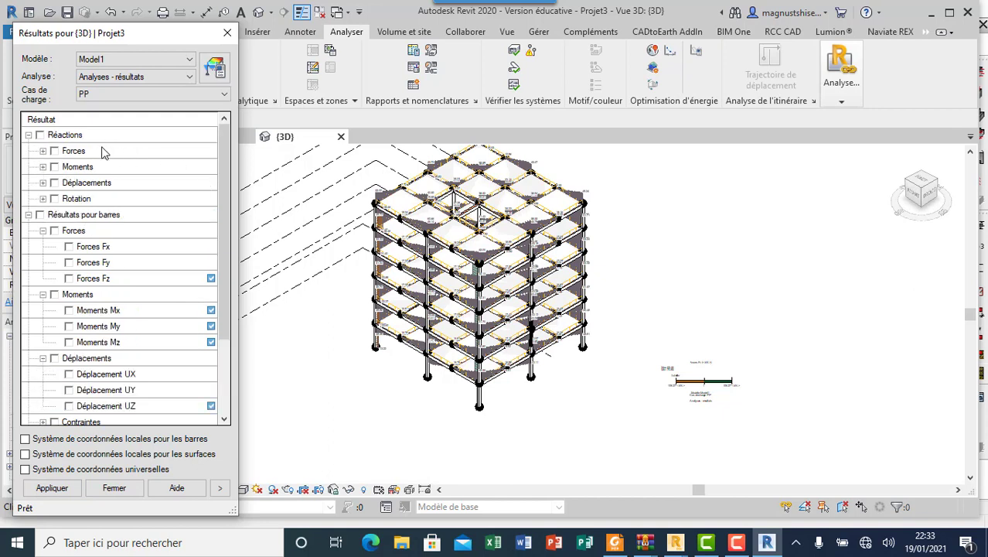
{"action": "left_click", "coordinate": [43, 151]}
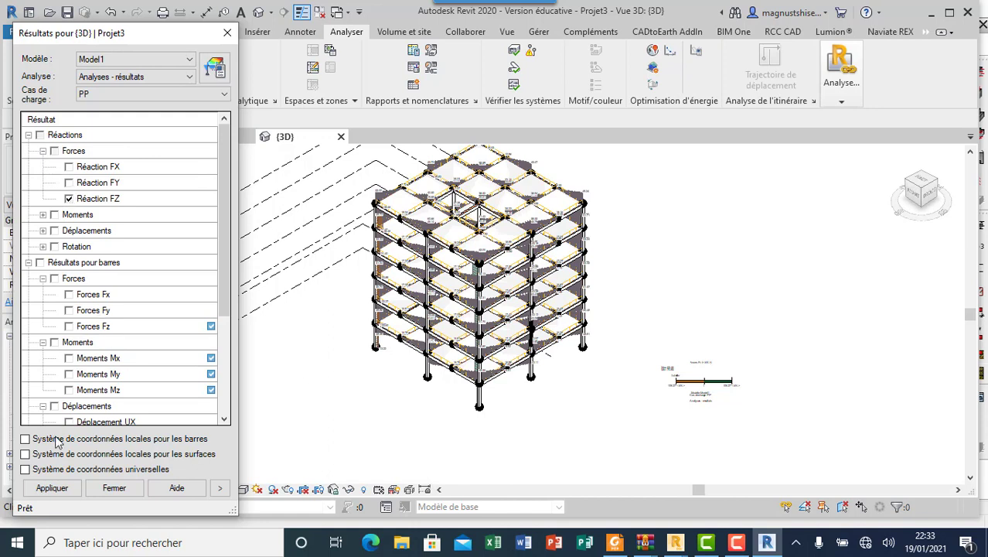
{"action": "left_click", "coordinate": [44, 493]}
{"action": "scroll", "coordinate": [479, 431], "scroll_direction": "up", "scroll_amount": 3}
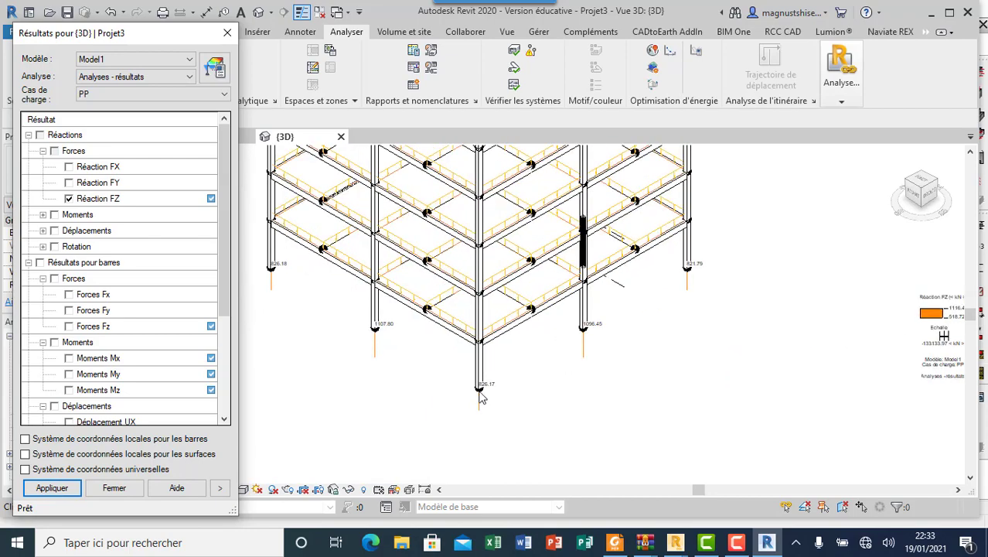
{"action": "scroll", "coordinate": [481, 398], "scroll_direction": "up", "scroll_amount": 3}
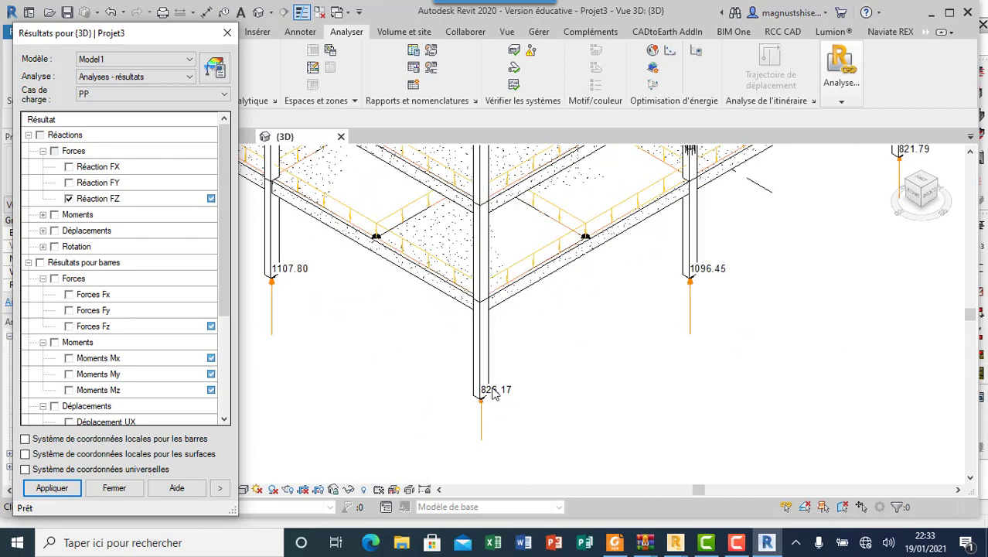
{"action": "scroll", "coordinate": [495, 392], "scroll_direction": "down", "scroll_amount": 3}
{"action": "scroll", "coordinate": [517, 375], "scroll_direction": "up", "scroll_amount": 1}
Zoom around the column bases to read FZ values such as 1107.80 and 826.17 kN
{"action": "scroll", "coordinate": [549, 357], "scroll_direction": "up", "scroll_amount": 2}
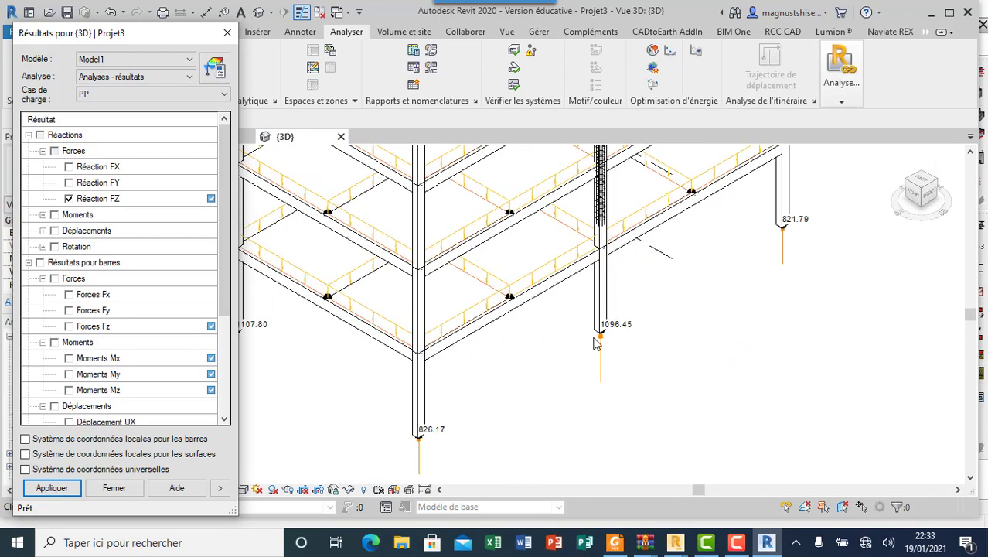
{"action": "scroll", "coordinate": [606, 331], "scroll_direction": "up", "scroll_amount": 1}
{"action": "scroll", "coordinate": [663, 342], "scroll_direction": "down", "scroll_amount": 2}
{"action": "scroll", "coordinate": [649, 342], "scroll_direction": "down", "scroll_amount": 1}
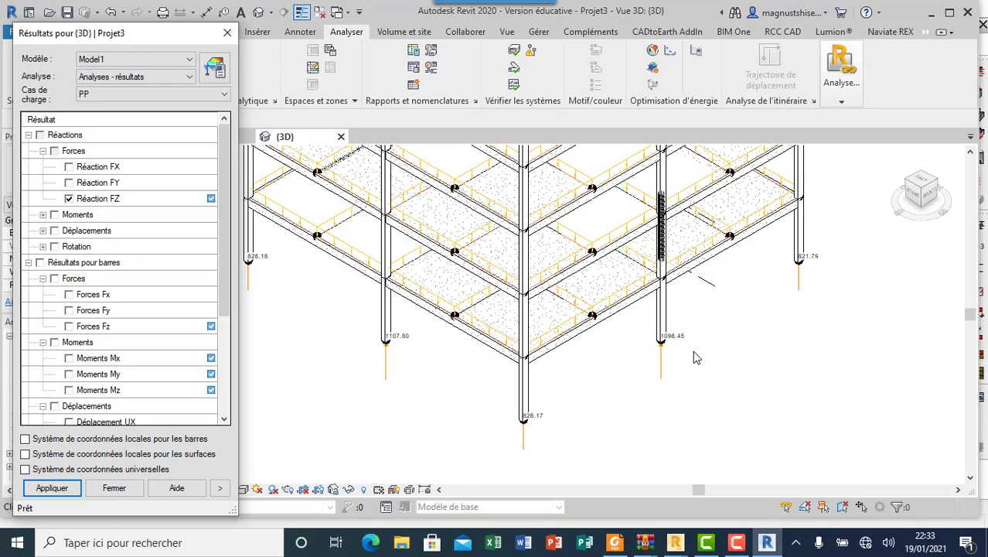
{"action": "scroll", "coordinate": [630, 386], "scroll_direction": "down", "scroll_amount": 1}
{"action": "scroll", "coordinate": [626, 386], "scroll_direction": "down", "scroll_amount": 1}
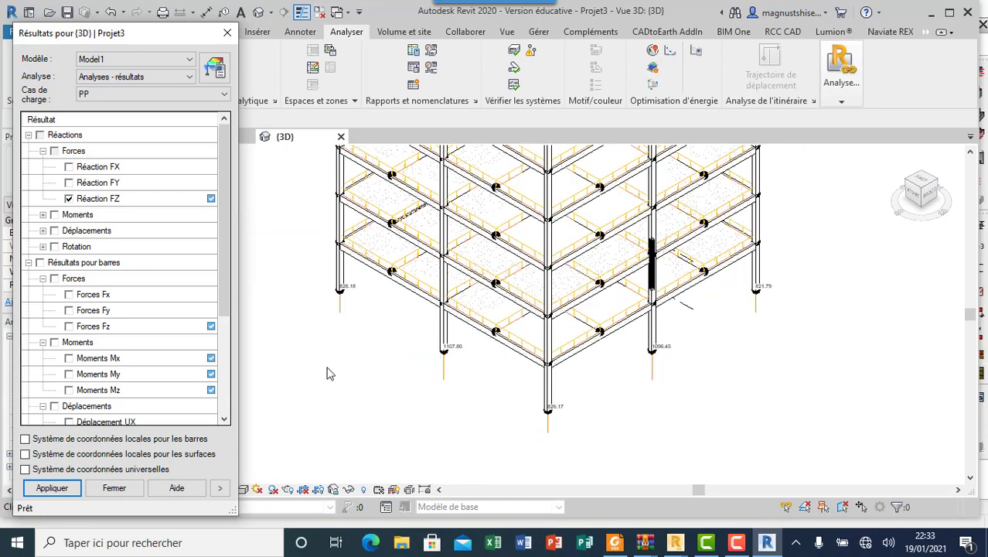
{"action": "scroll", "coordinate": [464, 381], "scroll_direction": "down", "scroll_amount": 1}
{"action": "scroll", "coordinate": [566, 320], "scroll_direction": "up", "scroll_amount": 1}
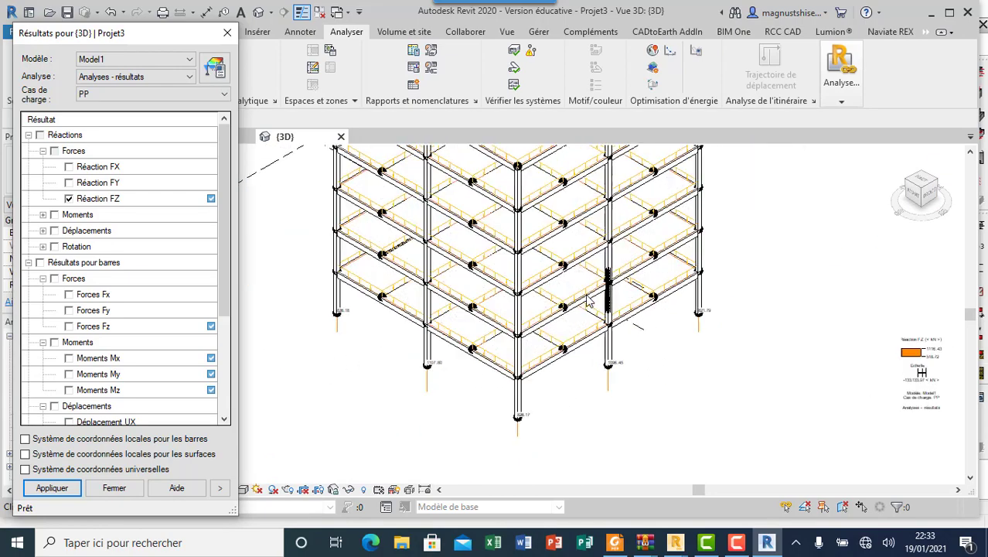
{"action": "scroll", "coordinate": [626, 293], "scroll_direction": "up", "scroll_amount": 1}
{"action": "scroll", "coordinate": [705, 362], "scroll_direction": "up", "scroll_amount": 2}
{"action": "scroll", "coordinate": [622, 364], "scroll_direction": "up", "scroll_amount": 1}
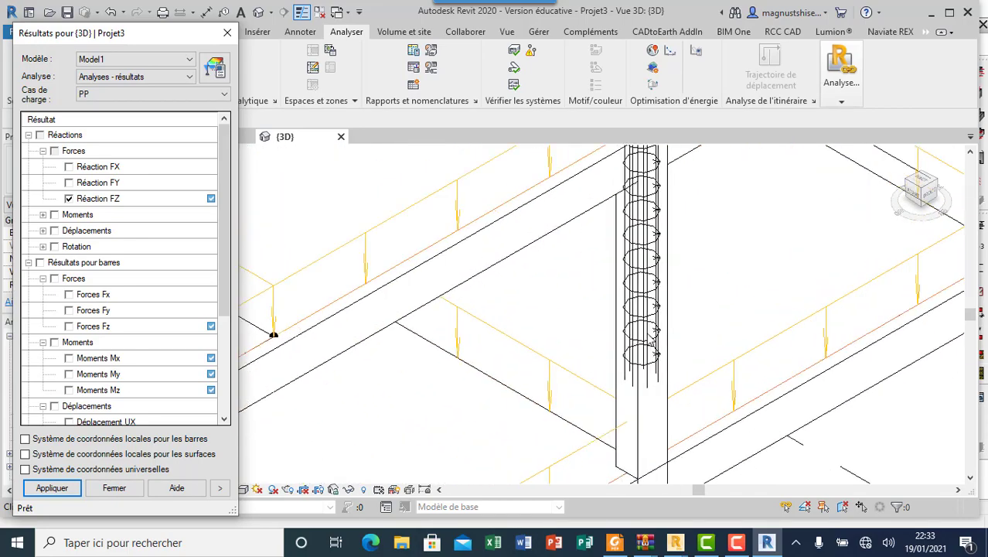
{"action": "scroll", "coordinate": [523, 325], "scroll_direction": "down", "scroll_amount": 2}
{"action": "scroll", "coordinate": [482, 293], "scroll_direction": "down", "scroll_amount": 2}
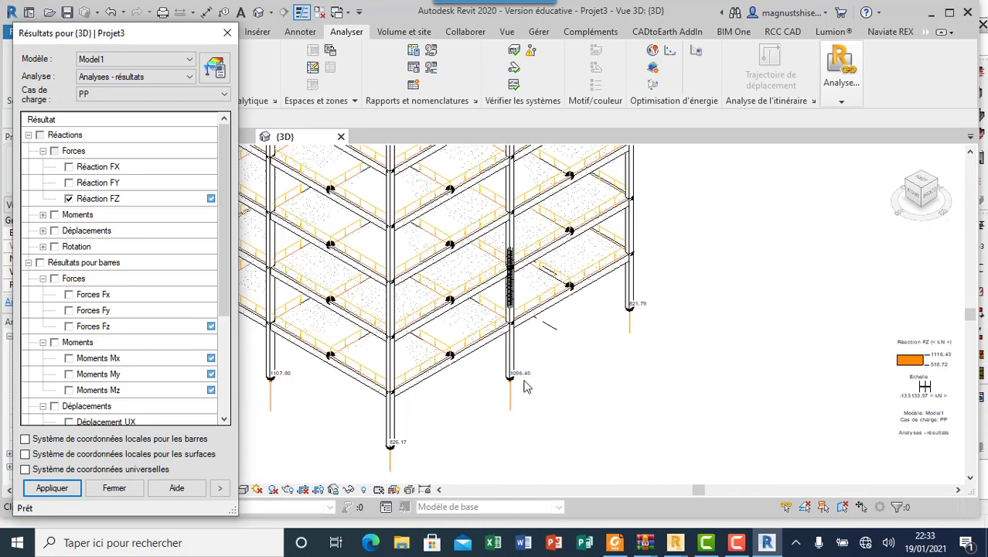
{"action": "scroll", "coordinate": [487, 392], "scroll_direction": "down", "scroll_amount": 2}
{"action": "scroll", "coordinate": [487, 392], "scroll_direction": "down", "scroll_amount": 2}
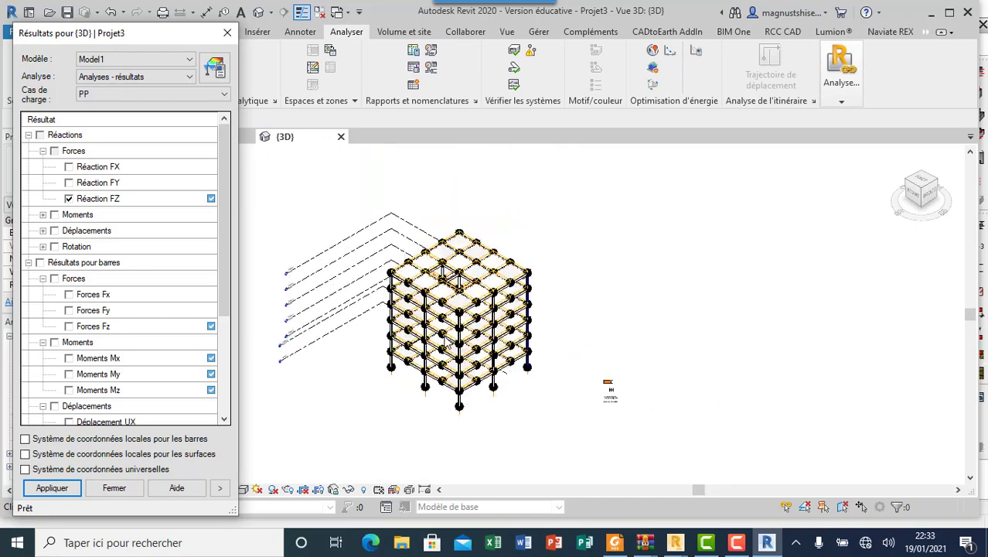
{"action": "scroll", "coordinate": [409, 360], "scroll_direction": "up", "scroll_amount": 2}
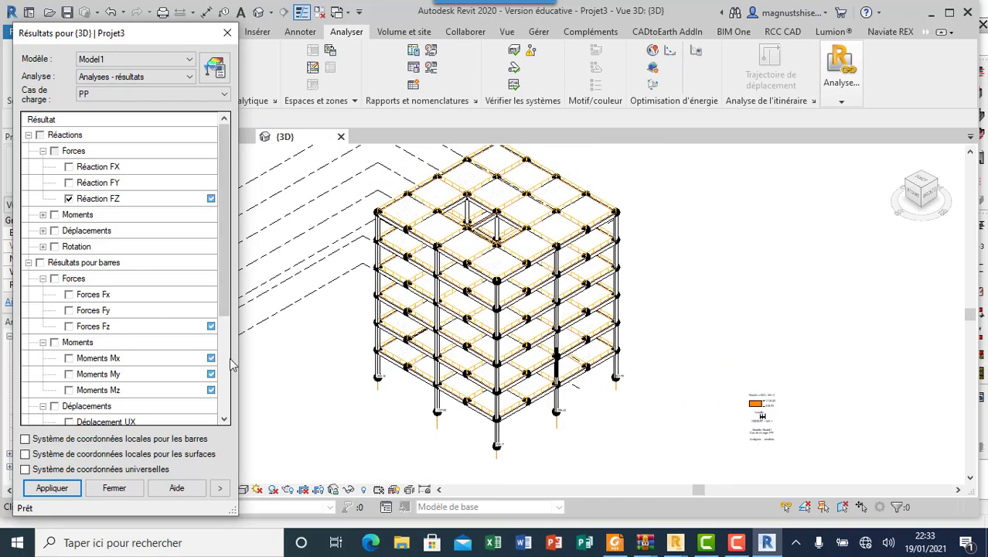
{"action": "left_click_drag", "start_coordinate": [226, 244], "coordinate": [227, 353]}
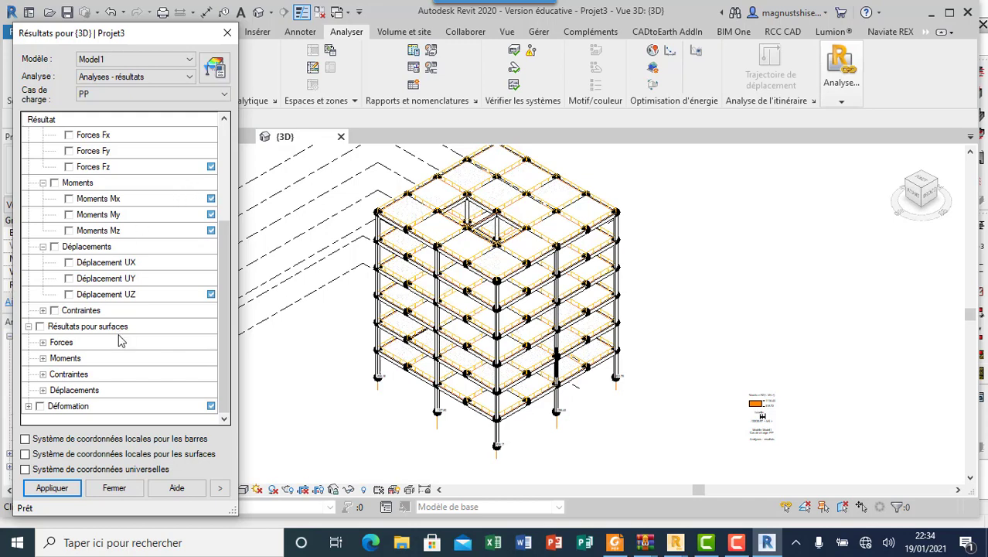
{"action": "scroll", "coordinate": [120, 340], "scroll_direction": "up", "scroll_amount": 4}
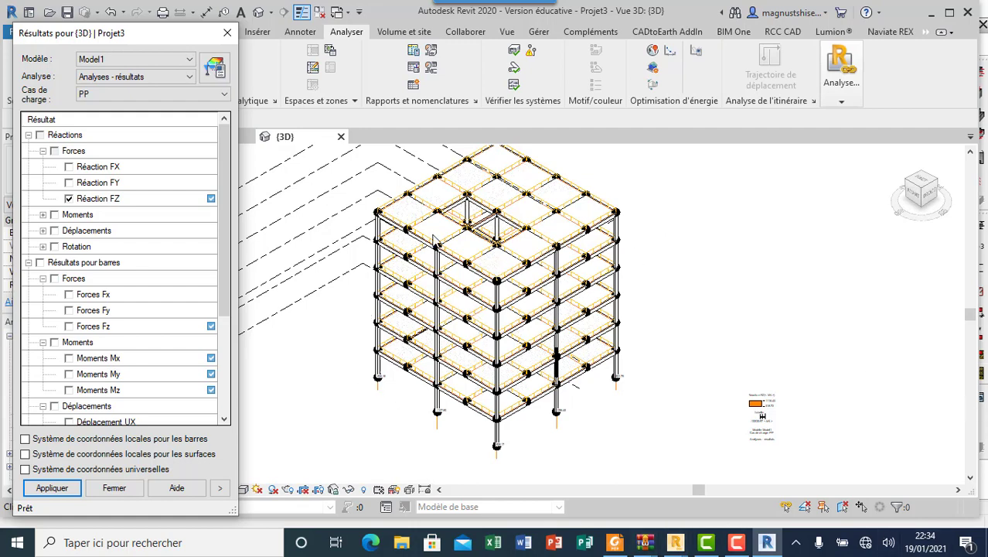
{"action": "scroll", "coordinate": [456, 209], "scroll_direction": "up", "scroll_amount": 2}
{"action": "scroll", "coordinate": [408, 213], "scroll_direction": "up", "scroll_amount": 2}
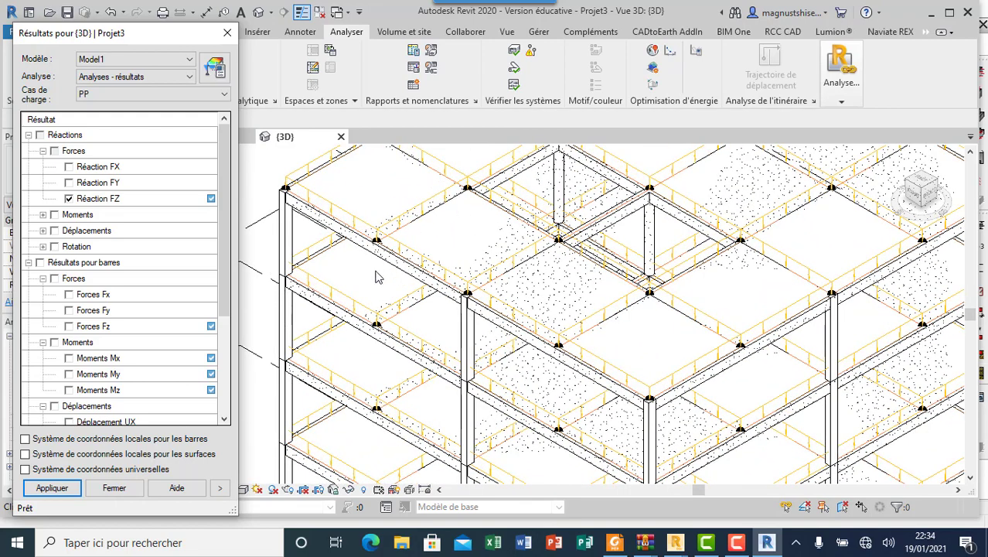
{"action": "scroll", "coordinate": [357, 269], "scroll_direction": "down", "scroll_amount": 1}
{"action": "scroll", "coordinate": [358, 269], "scroll_direction": "down", "scroll_amount": 1}
{"action": "scroll", "coordinate": [352, 271], "scroll_direction": "down", "scroll_amount": 1}
{"action": "scroll", "coordinate": [348, 269], "scroll_direction": "down", "scroll_amount": 1}
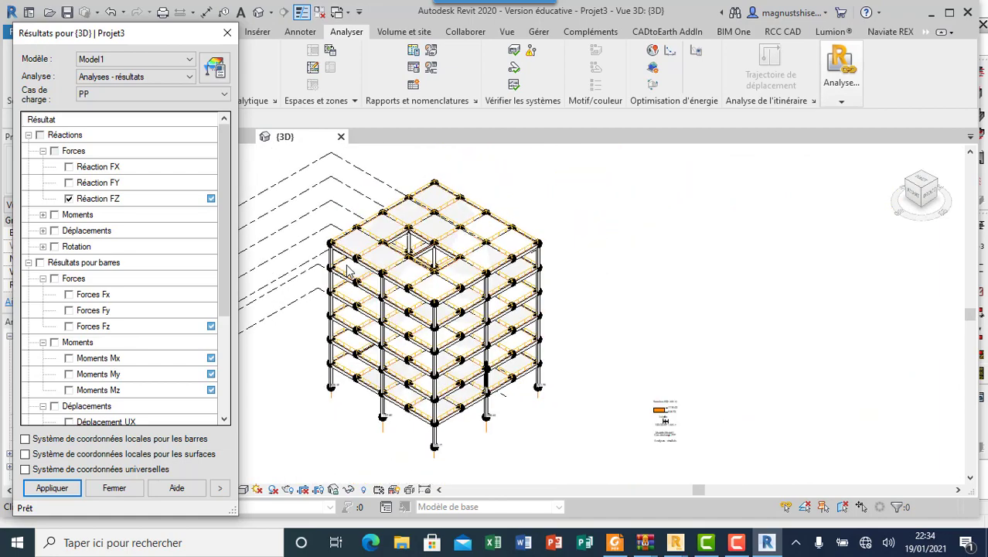
{"action": "scroll", "coordinate": [673, 406], "scroll_direction": "up", "scroll_amount": 2}
{"action": "scroll", "coordinate": [665, 398], "scroll_direction": "up", "scroll_amount": 2}
{"action": "scroll", "coordinate": [661, 395], "scroll_direction": "up", "scroll_amount": 2}
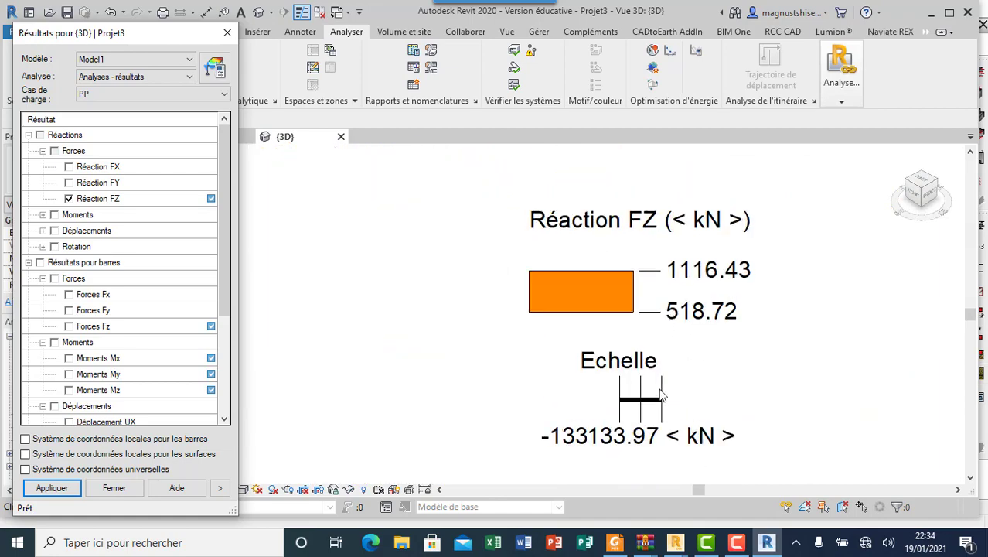
{"action": "scroll", "coordinate": [630, 351], "scroll_direction": "down", "scroll_amount": 2}
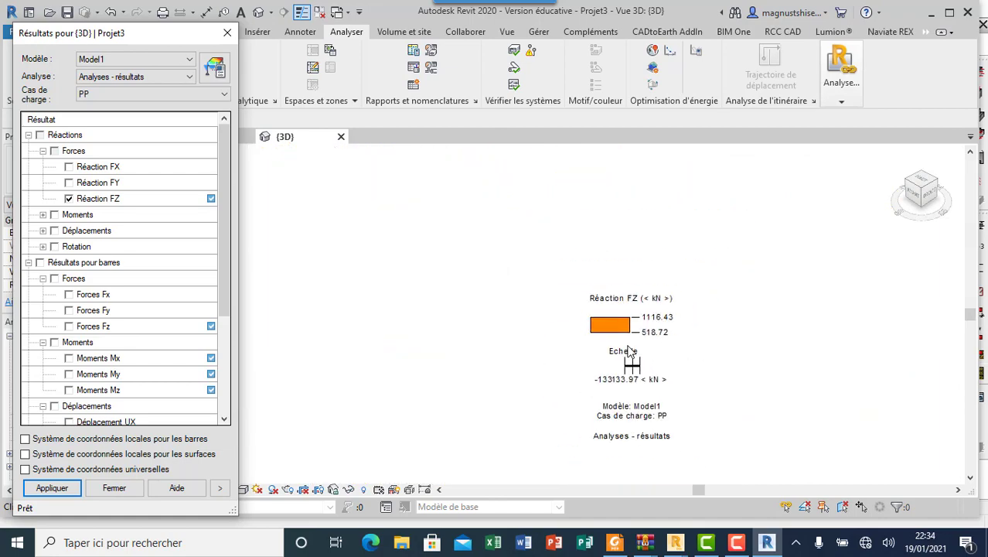
{"action": "scroll", "coordinate": [630, 351], "scroll_direction": "down", "scroll_amount": 3}
{"action": "scroll", "coordinate": [641, 357], "scroll_direction": "down", "scroll_amount": 2}
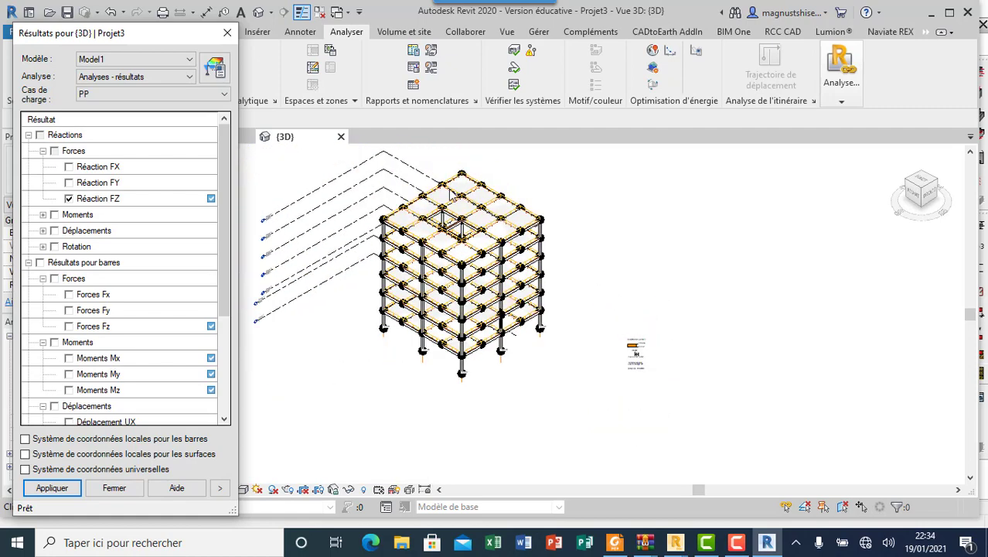
{"action": "scroll", "coordinate": [430, 188], "scroll_direction": "up", "scroll_amount": 1}
{"action": "scroll", "coordinate": [425, 187], "scroll_direction": "up", "scroll_amount": 2}
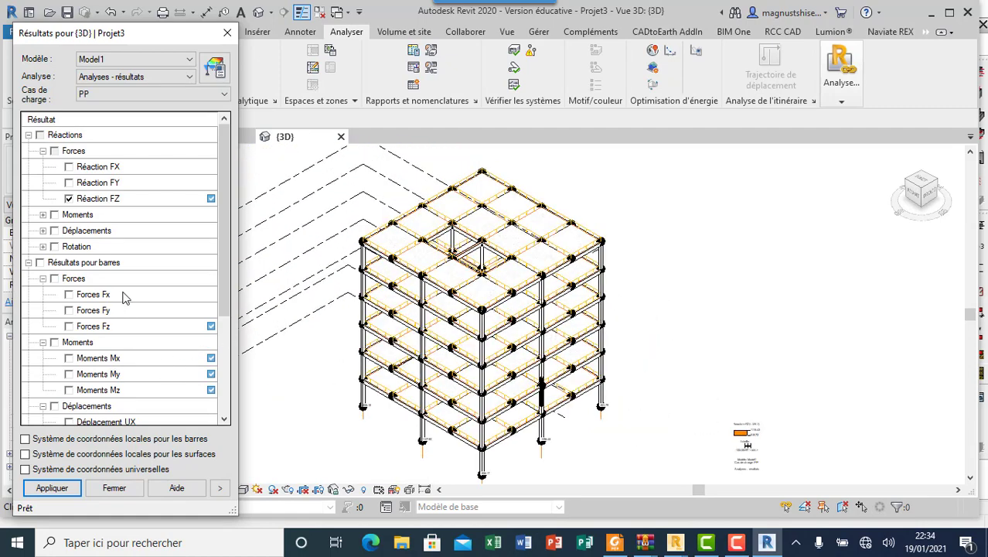
{"action": "scroll", "coordinate": [126, 297], "scroll_direction": "down", "scroll_amount": 3}
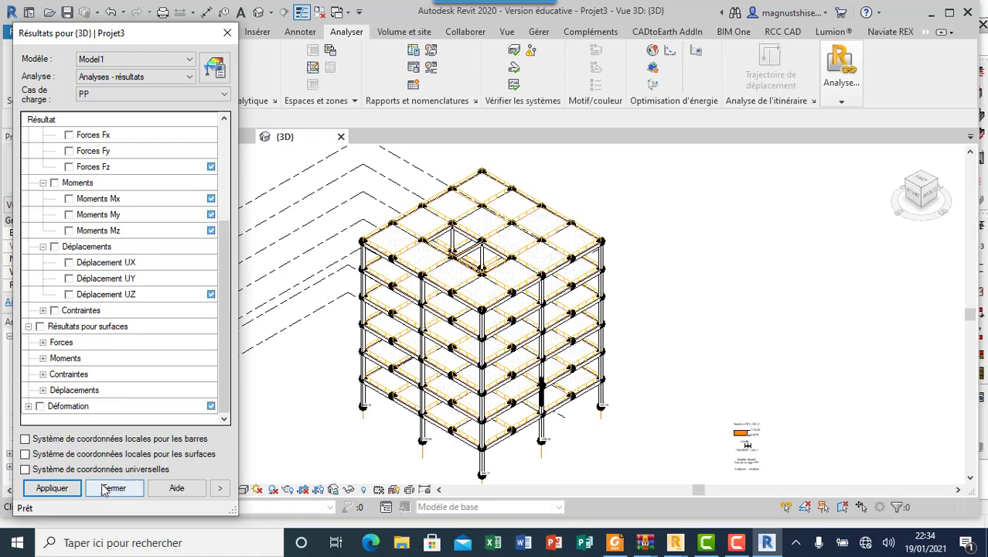